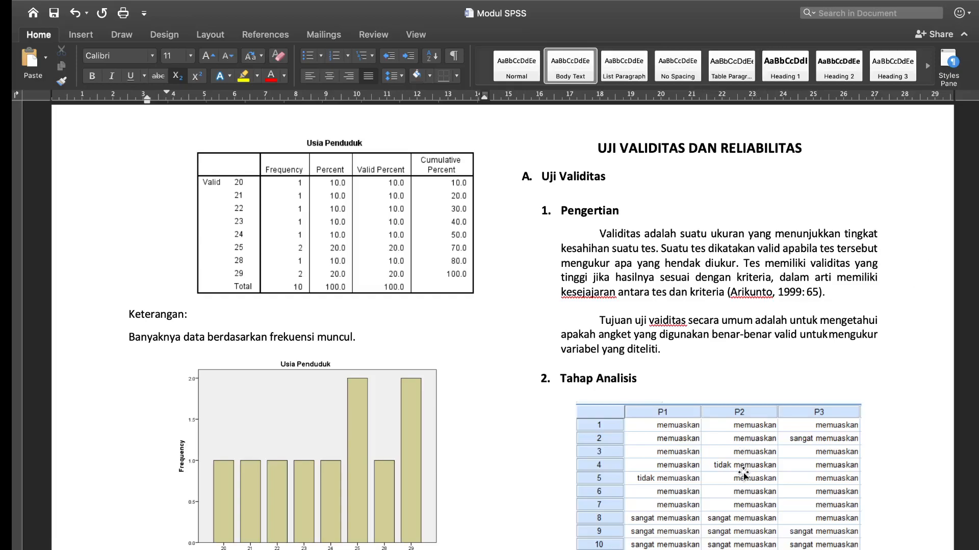
# Step: Read the module's Uji Validitas section, from its definition and sample data through the Compute and Bivariate correlation instructions
pyautogui.scroll(-2, 743, 474)
pyautogui.scroll(-3, 743, 474)
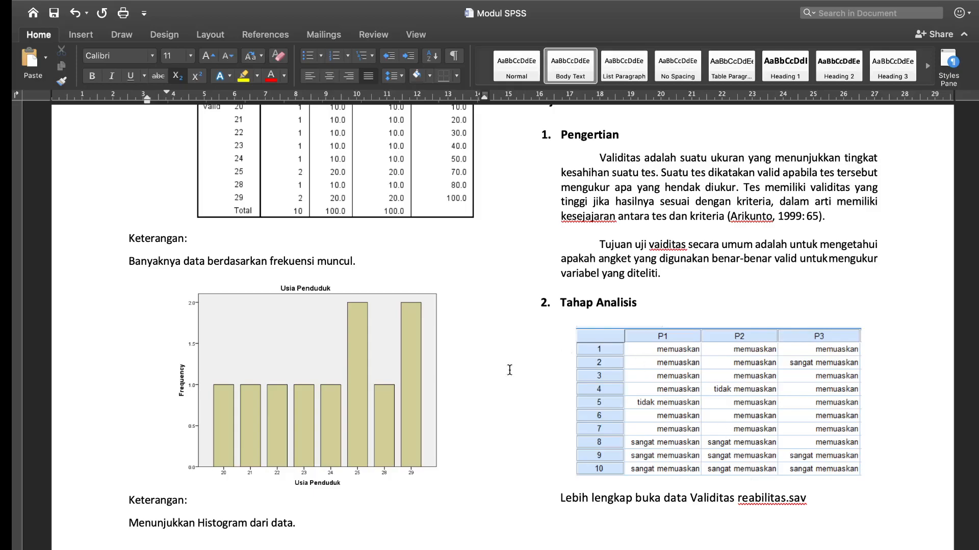
pyautogui.scroll(-4, 687, 515)
pyautogui.scroll(-4, 687, 515)
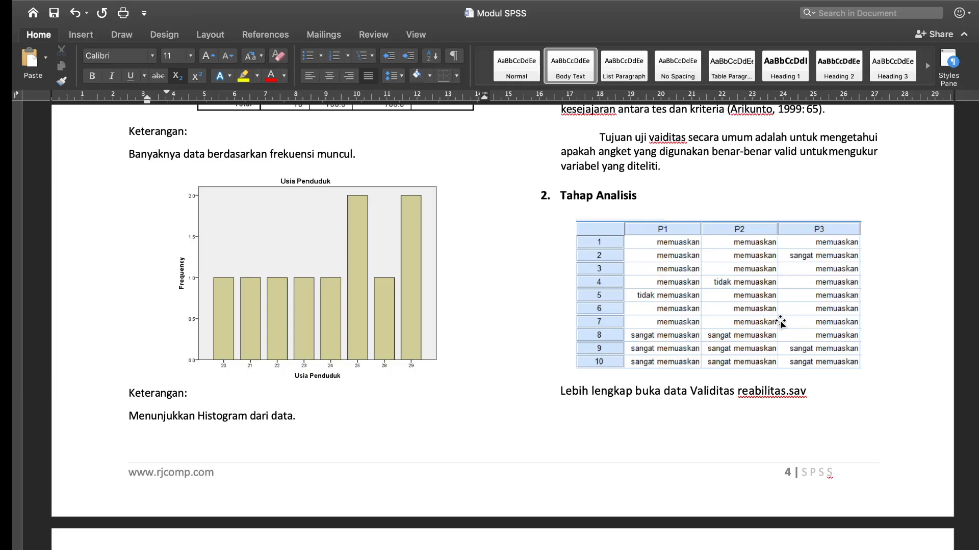
pyautogui.scroll(-10, 781, 323)
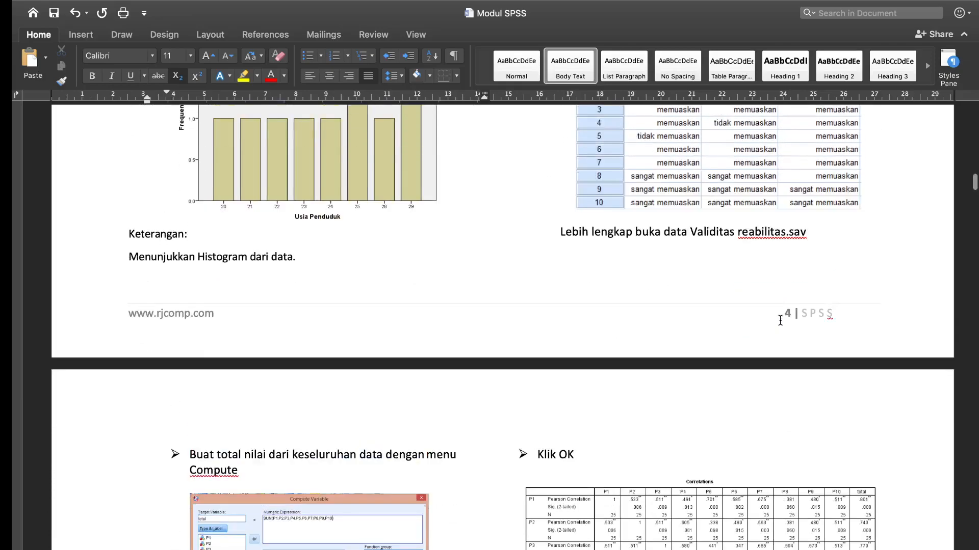
pyautogui.scroll(14, 780, 321)
pyautogui.scroll(-20, 780, 321)
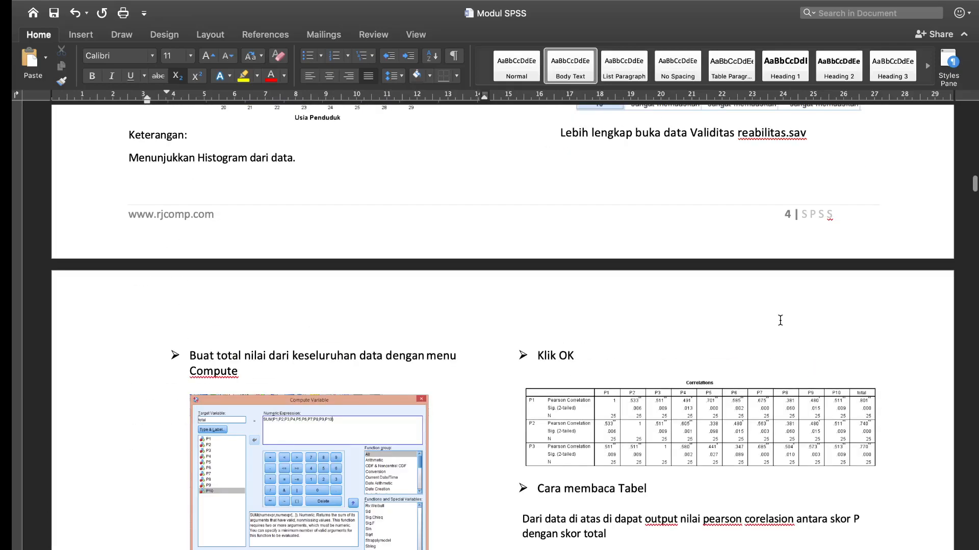
pyautogui.scroll(-5, 780, 320)
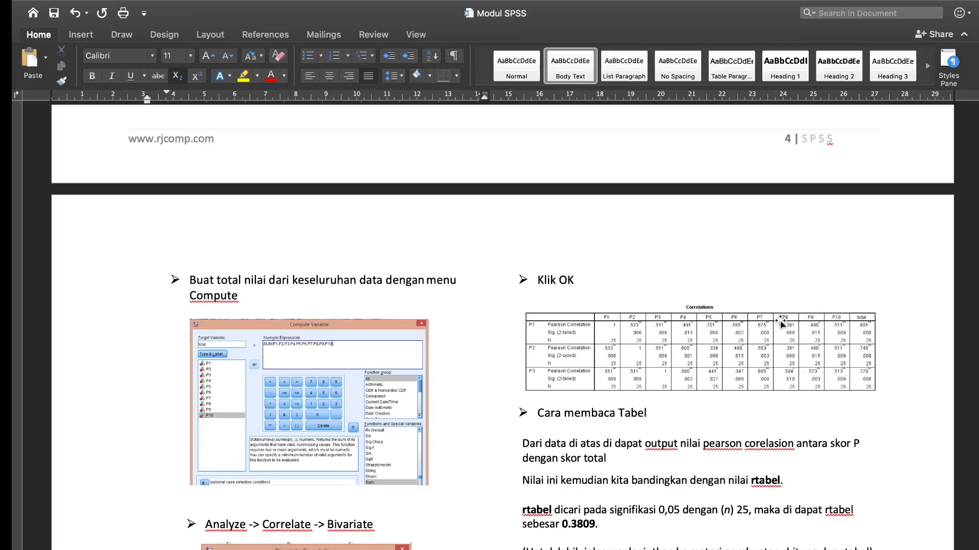
pyautogui.scroll(-5, 336, 427)
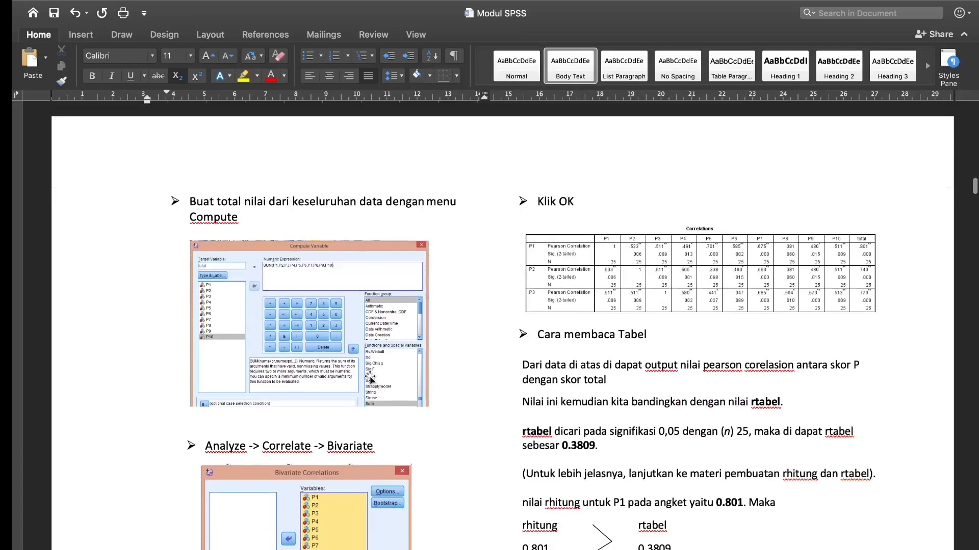
pyautogui.scroll(-6, 371, 380)
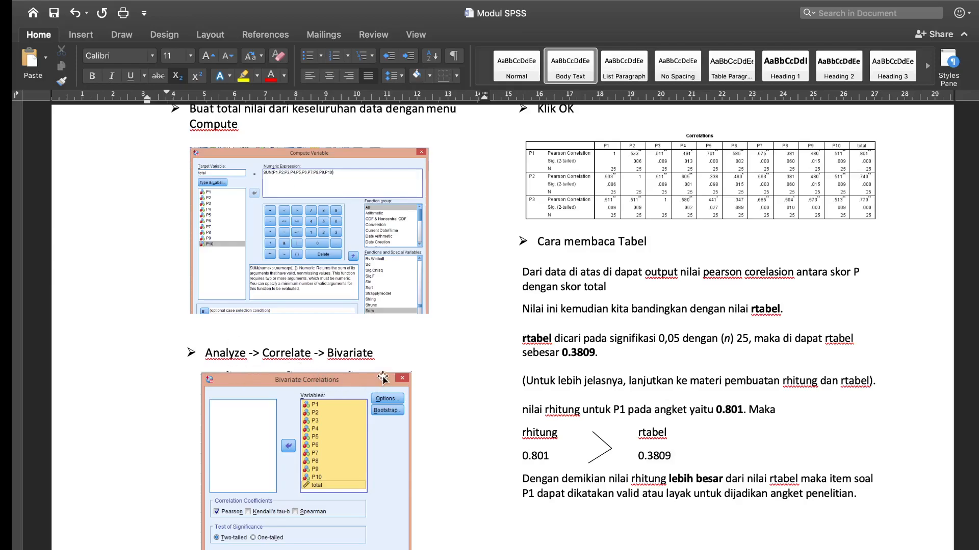
pyautogui.scroll(-2, 382, 380)
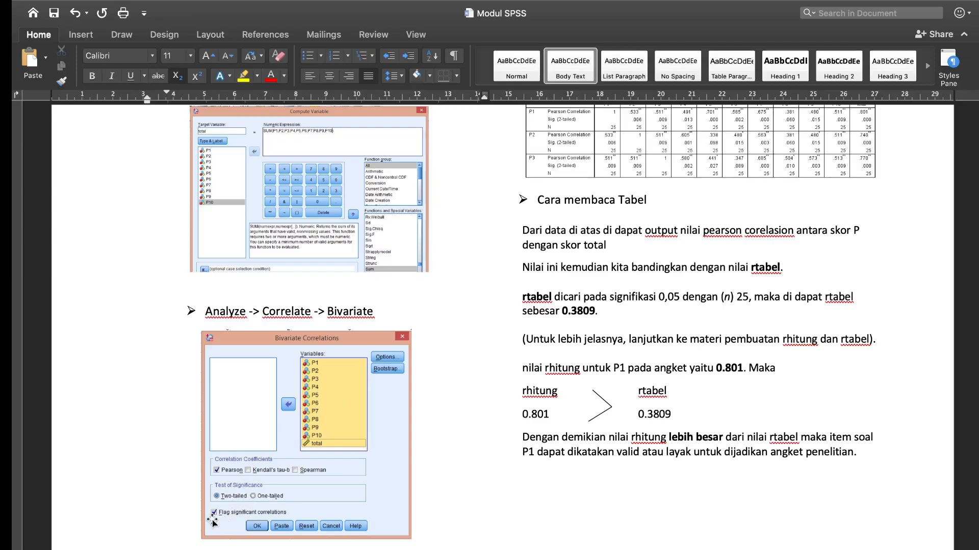
pyautogui.scroll(-1, 305, 501)
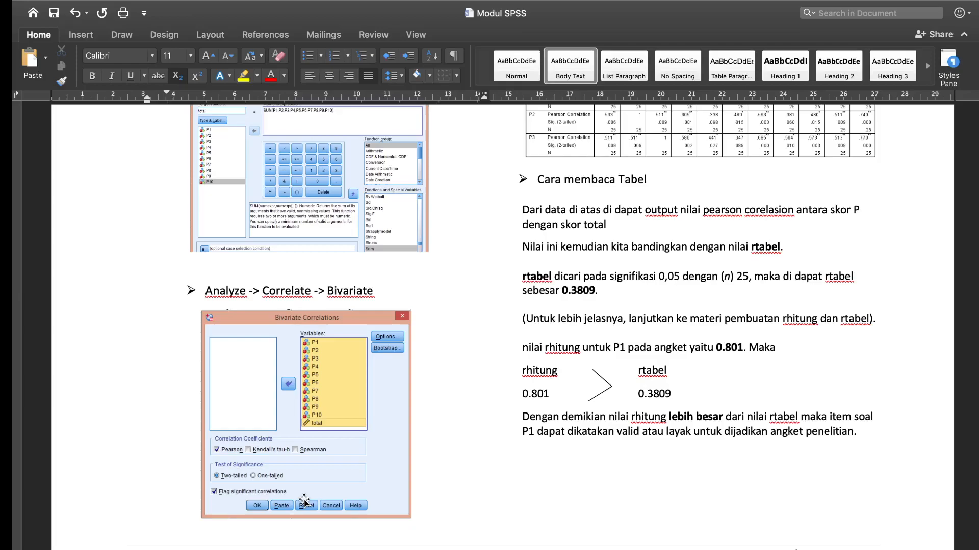
pyautogui.press('XF86AudioRaiseVolume')
# Step: Examine the Correlations output table and the Cara membaca Tabel explanation of comparing Pearson values with rtabel
pyautogui.scroll(3, 339, 464)
pyautogui.scroll(1, 339, 464)
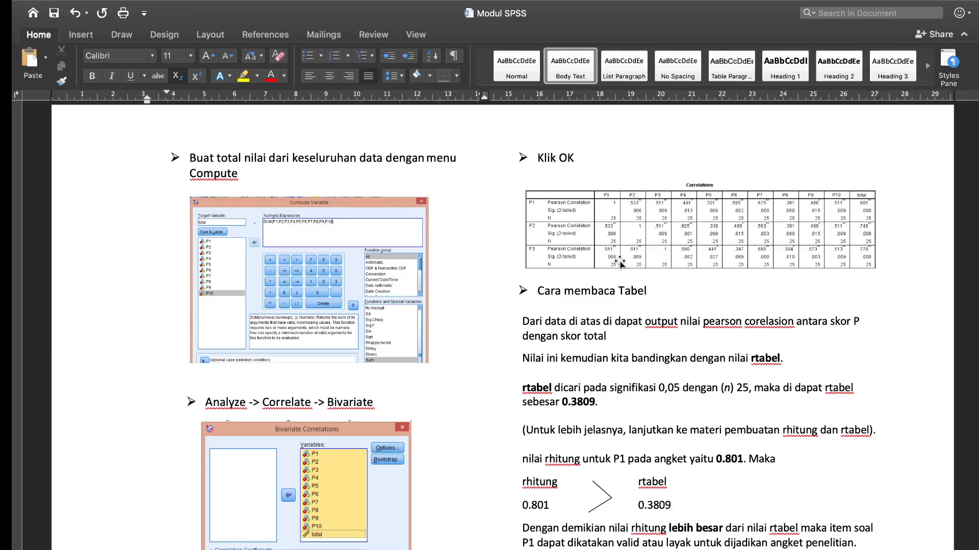
pyautogui.scroll(-1, 633, 266)
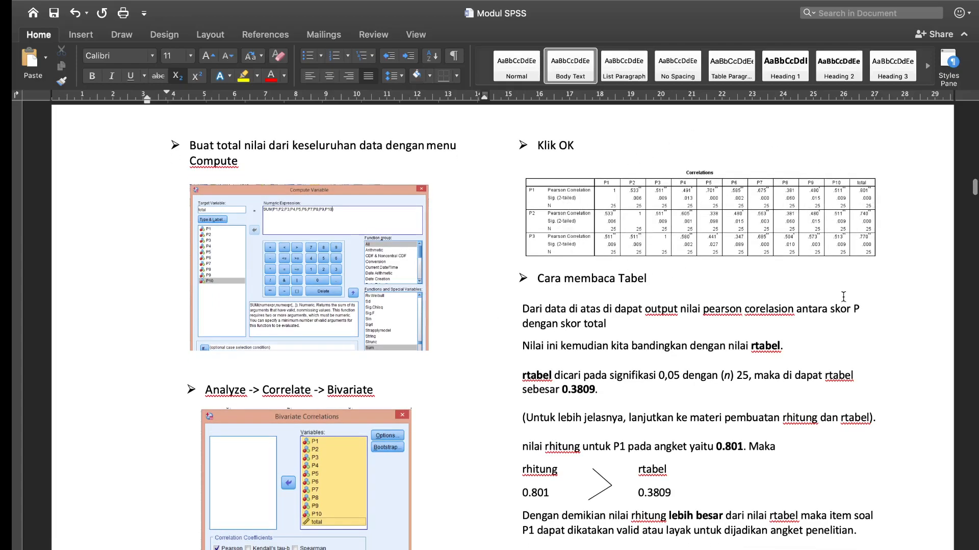
pyautogui.scroll(-2, 627, 320)
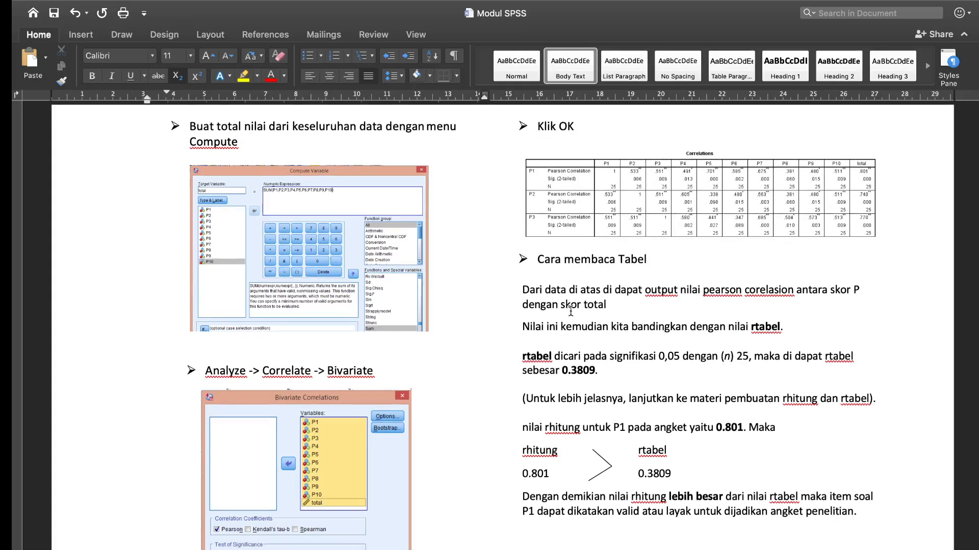
pyautogui.scroll(-1, 625, 315)
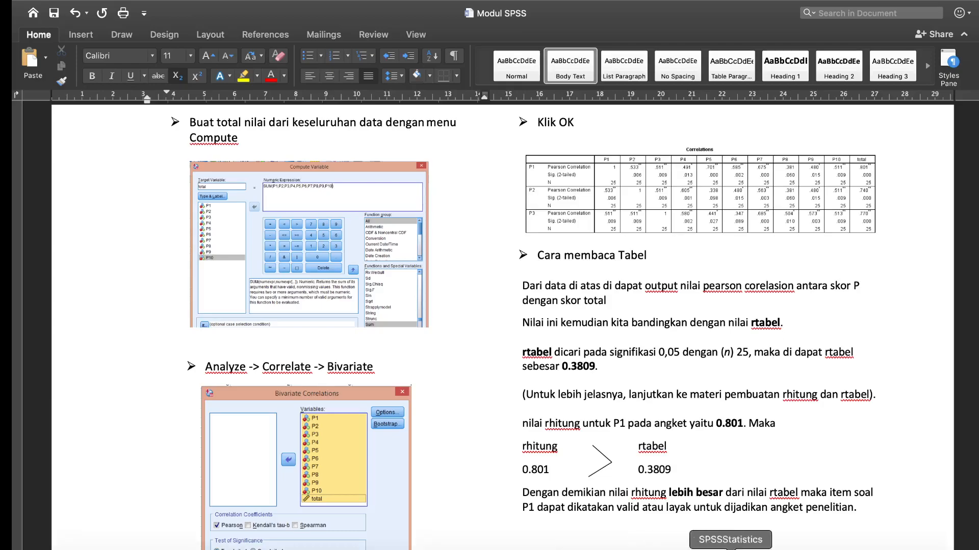
# Step: Switch to tabel_r.pdf in Preview and examine its title page and the r table for df = 1 - 50
pyautogui.click(766, 547)
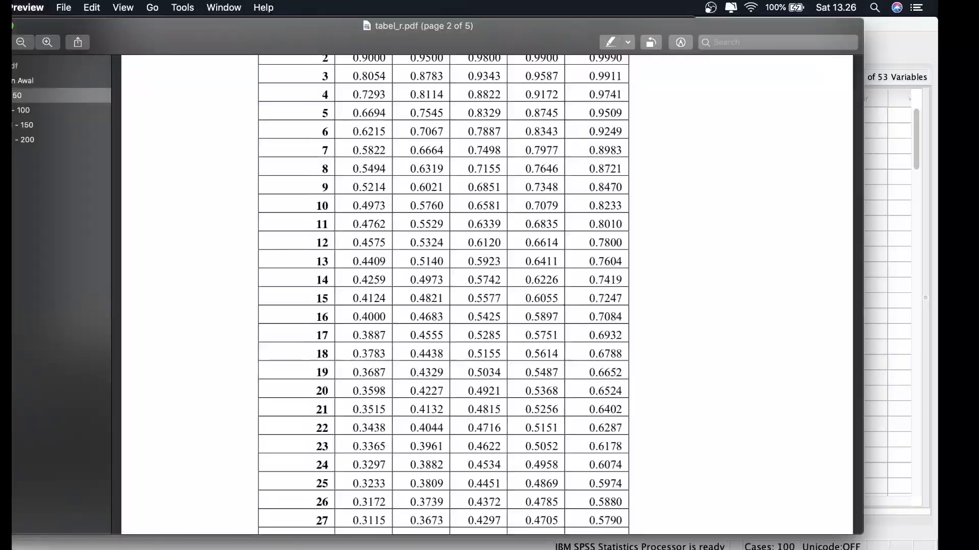
pyautogui.scroll(7, 516, 199)
pyautogui.scroll(15, 517, 199)
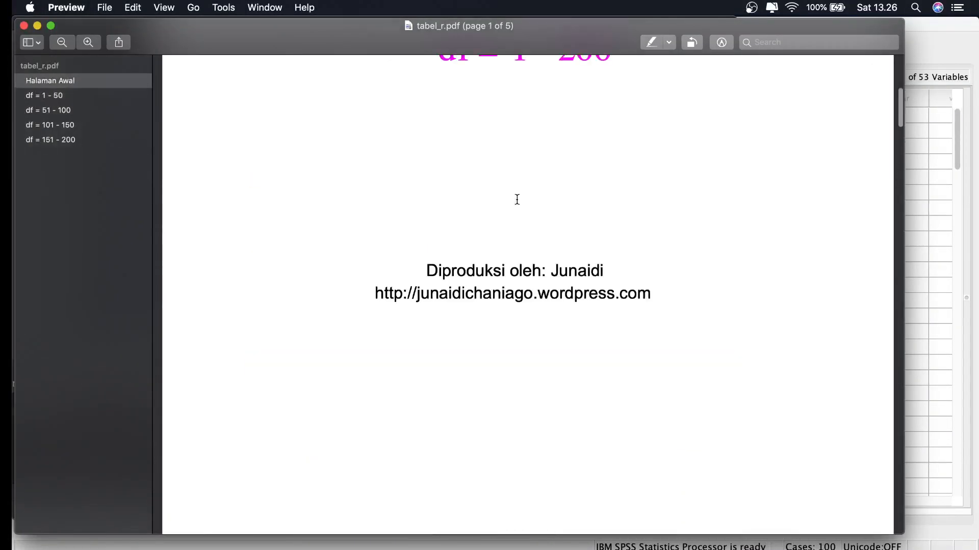
pyautogui.scroll(-3, 517, 199)
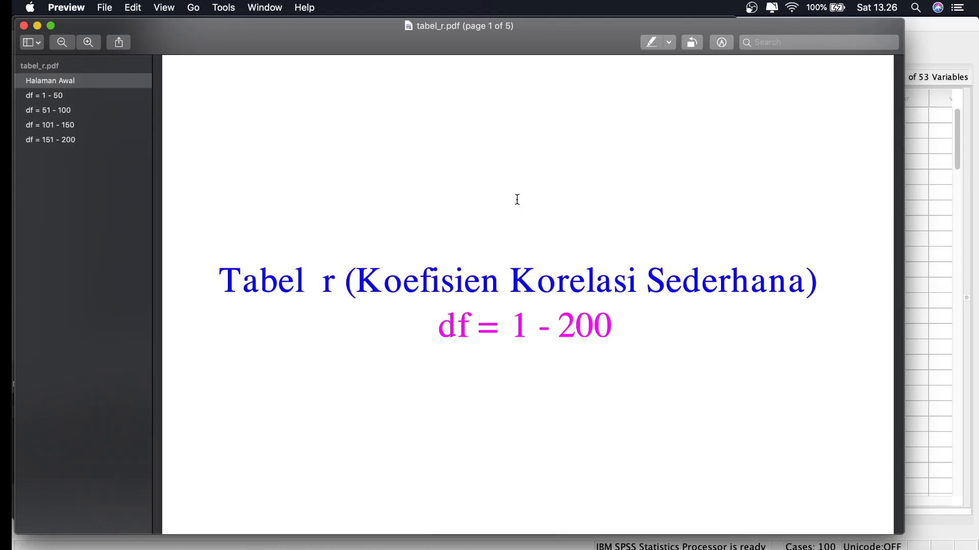
pyautogui.scroll(-3, 517, 200)
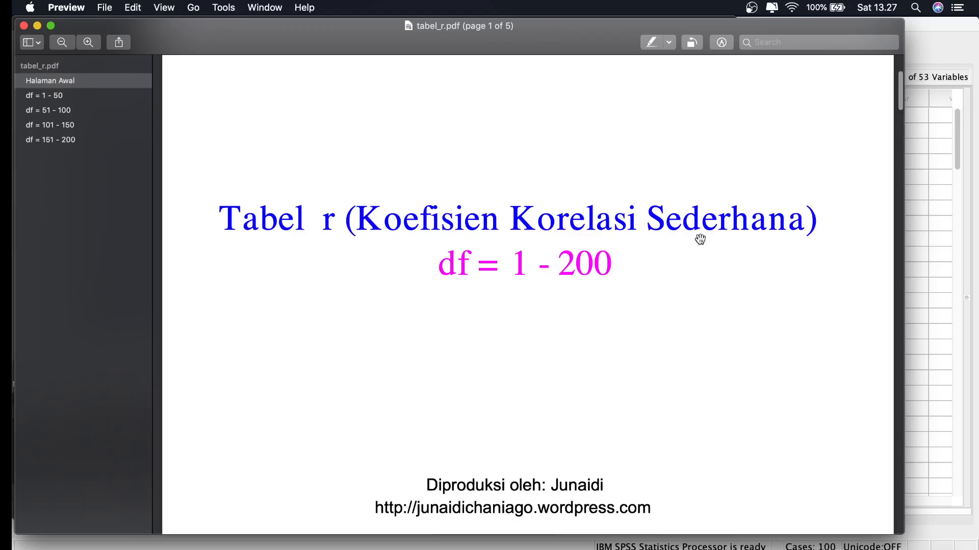
pyautogui.scroll(-3, 785, 238)
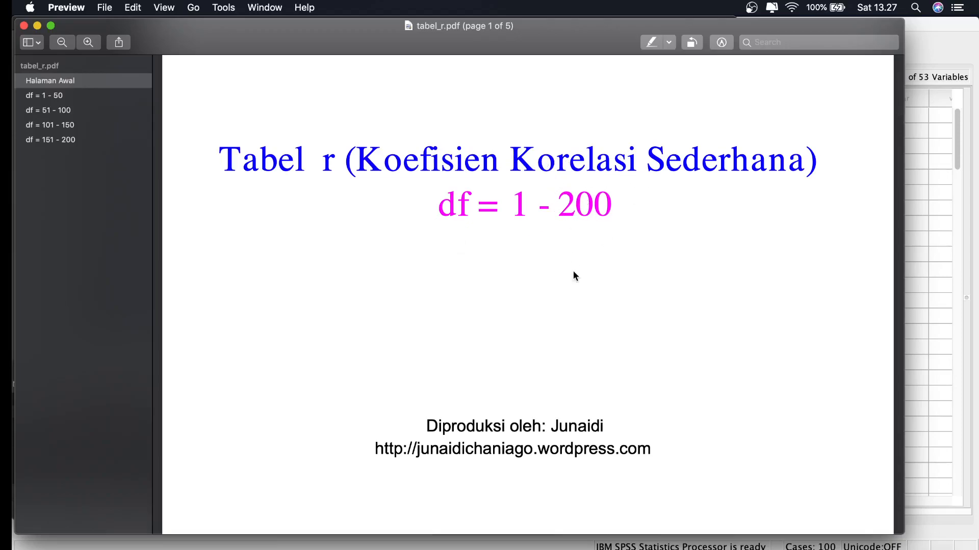
pyautogui.scroll(-10, 573, 276)
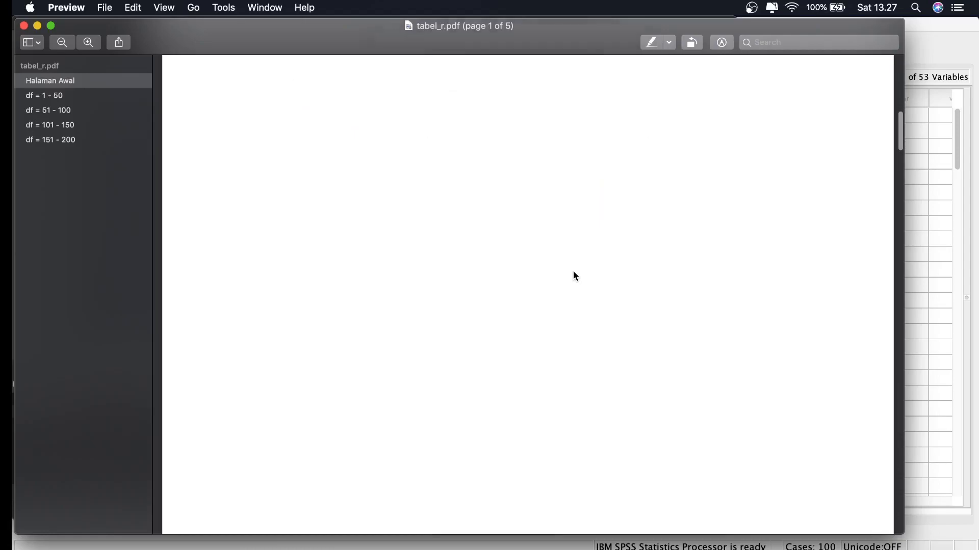
pyautogui.scroll(-4, 573, 275)
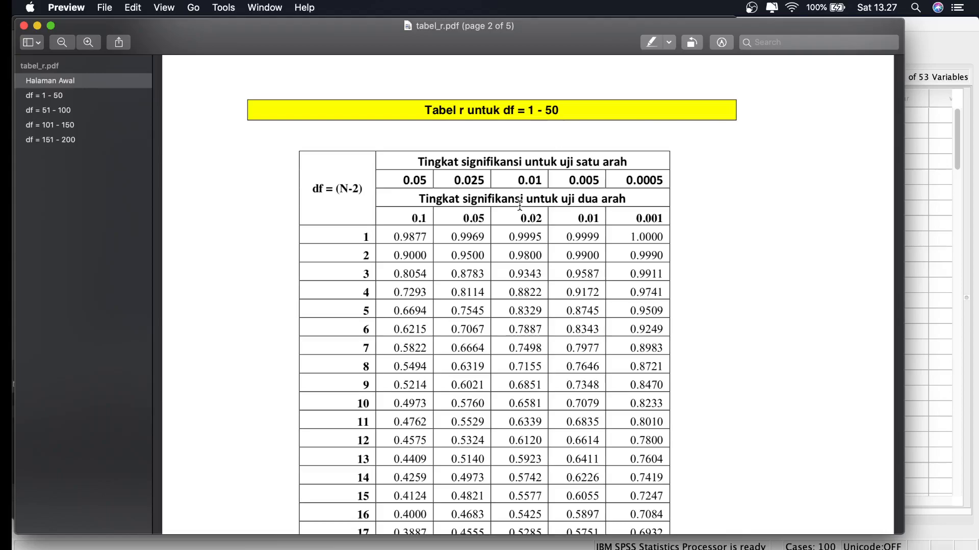
pyautogui.scroll(-1, 509, 194)
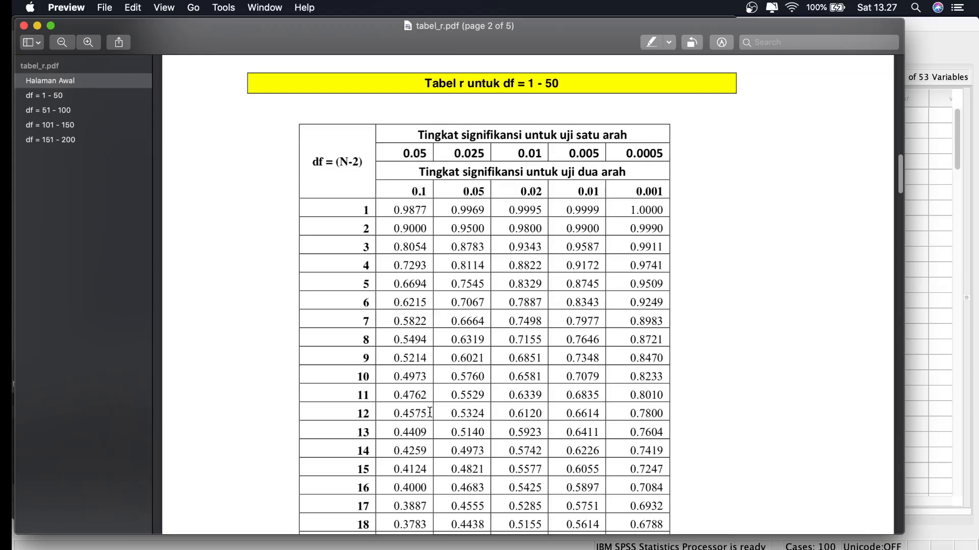
pyautogui.scroll(-3, 614, 494)
pyautogui.scroll(-15, 614, 494)
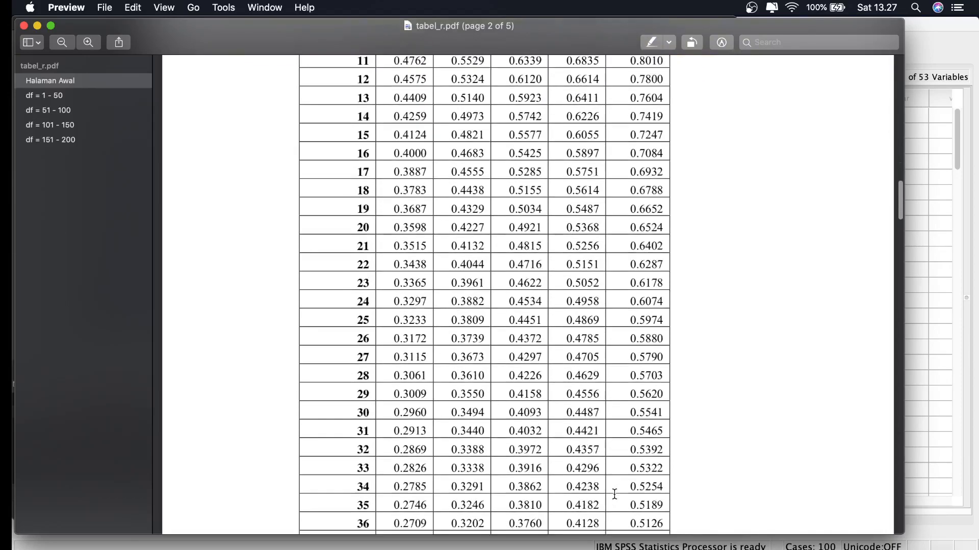
pyautogui.scroll(8, 856, 524)
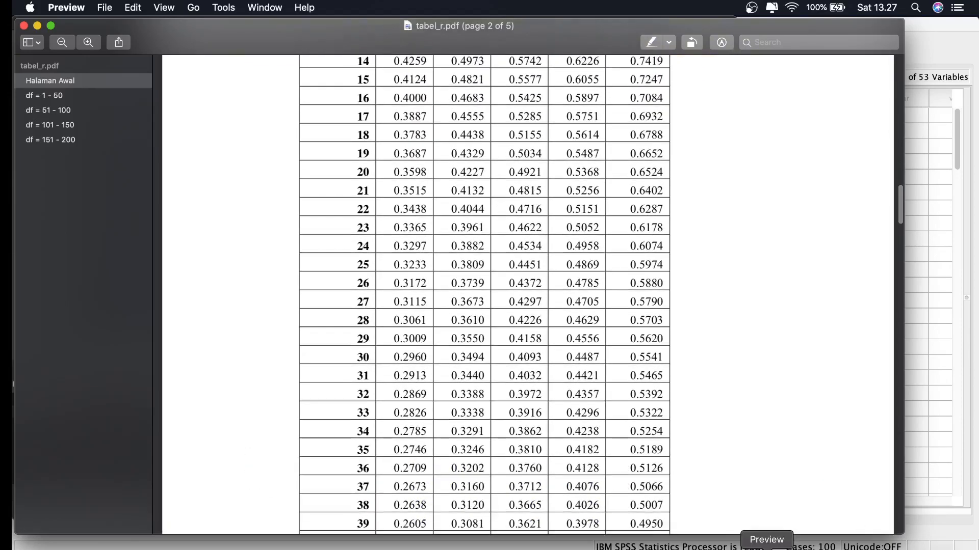
# Step: Recheck the rtabel criteria in the Word module, and in tabel_r.pdf highlight 0.3809 in pink at row 25, two-tailed significance 0.05
pyautogui.click(605, 548)
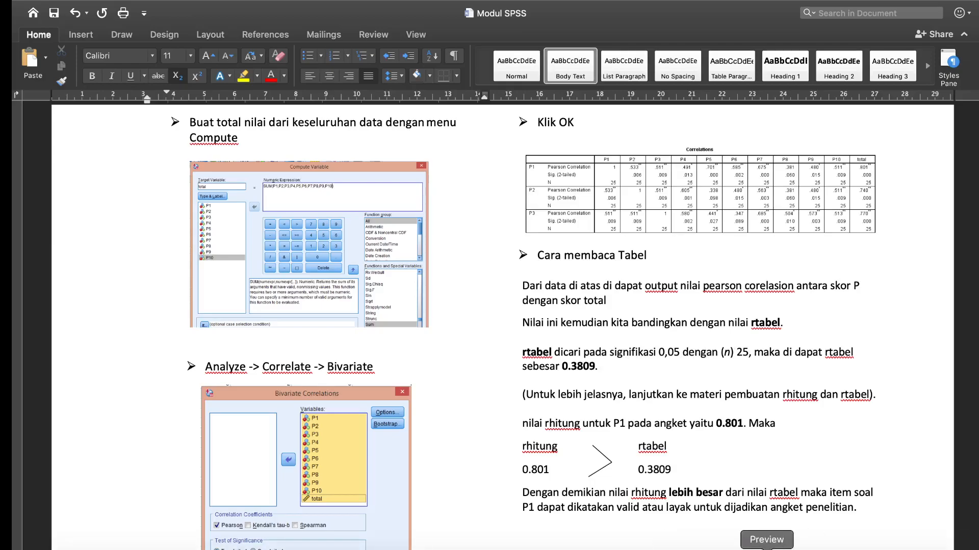
pyautogui.click(766, 548)
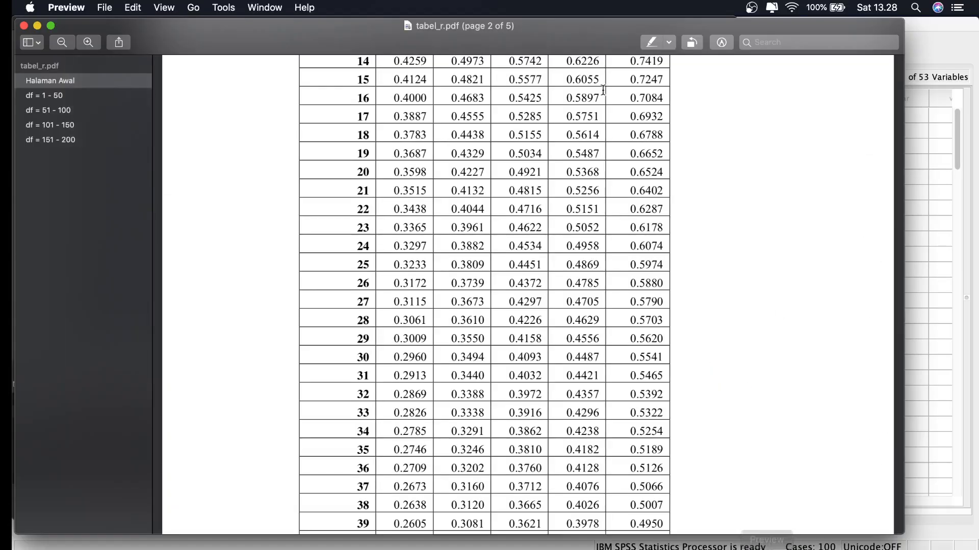
pyautogui.scroll(3, 372, 263)
pyautogui.scroll(5, 372, 263)
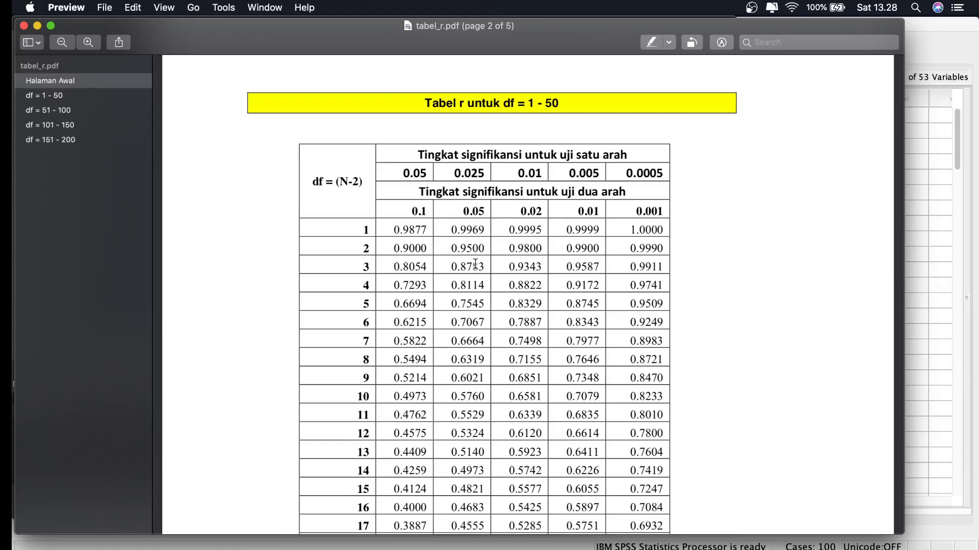
pyautogui.scroll(-3, 464, 303)
pyautogui.scroll(-7, 465, 302)
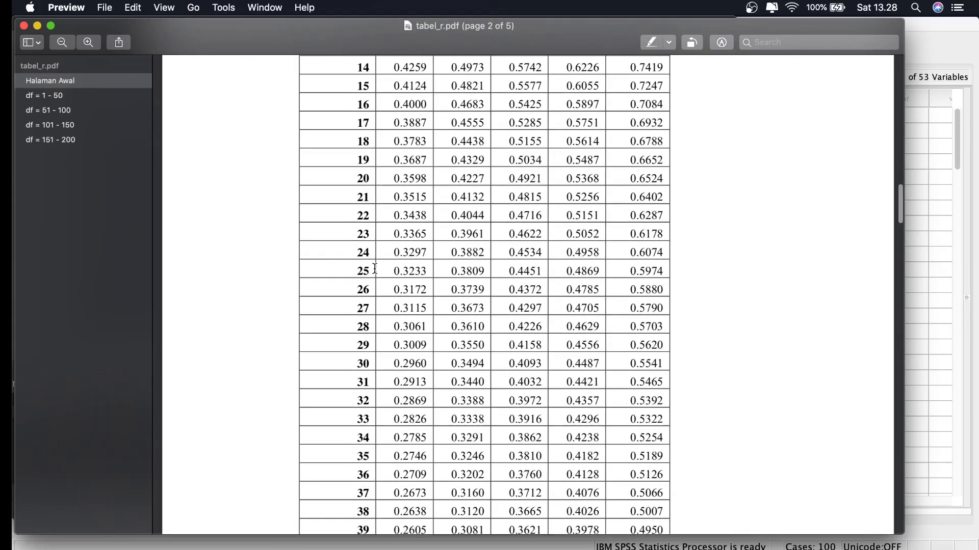
pyautogui.doubleClick(478, 271)
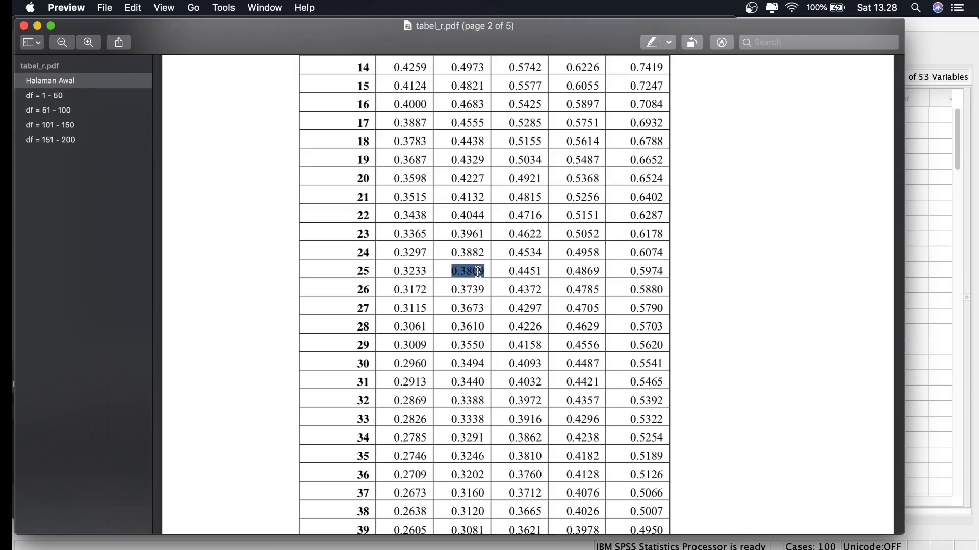
pyautogui.click(672, 44)
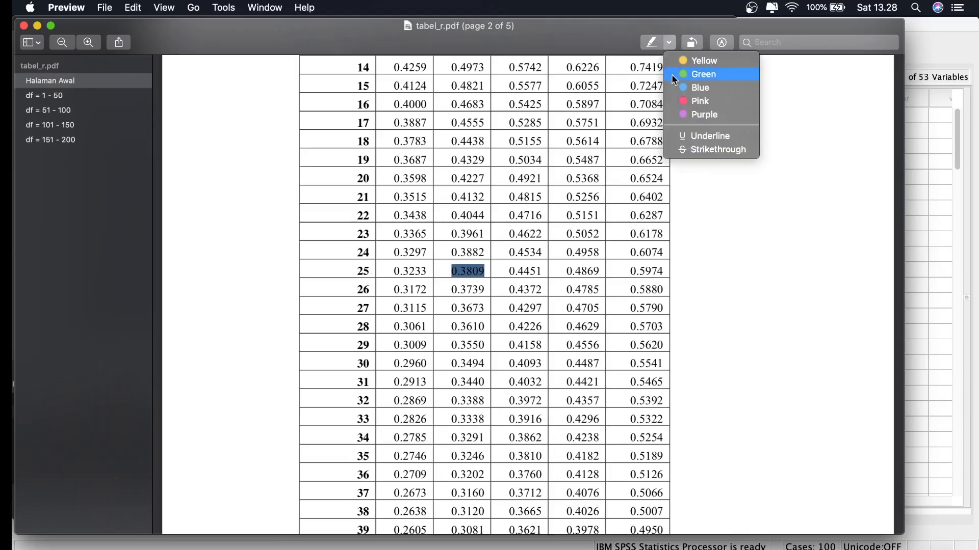
pyautogui.click(683, 104)
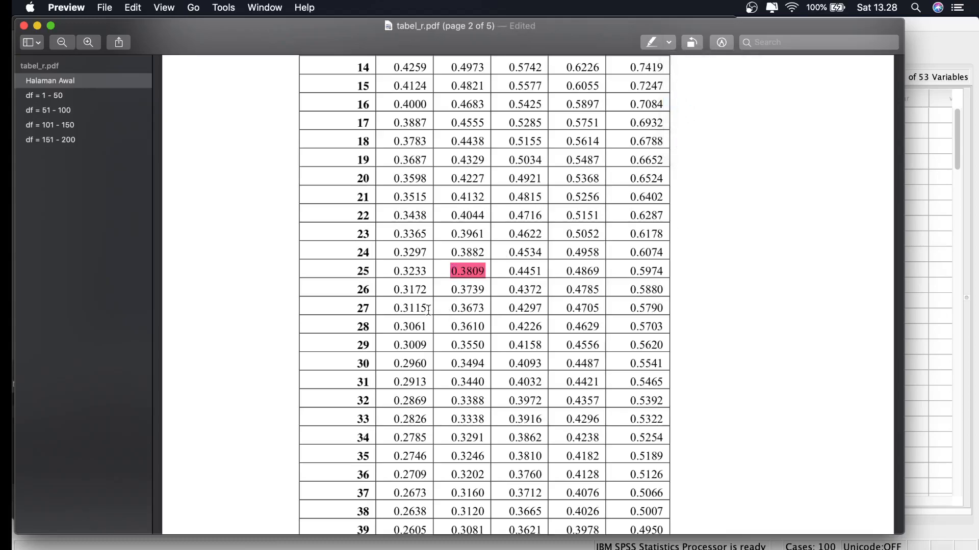
# Step: Check the highlighted value against the table's significance headings, and return to the Word module to read the rhitung and rtabel comparison for P1
pyautogui.scroll(10, 498, 243)
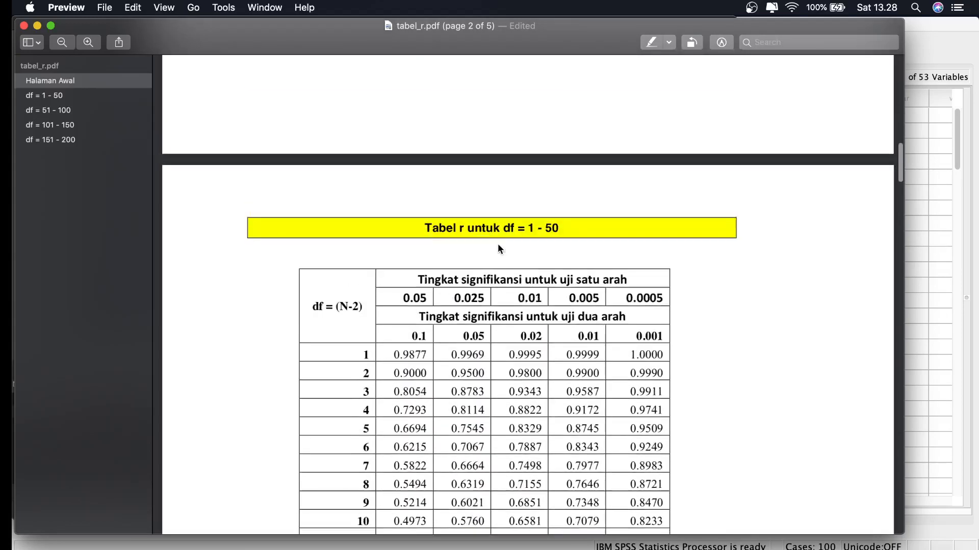
pyautogui.scroll(-5, 497, 247)
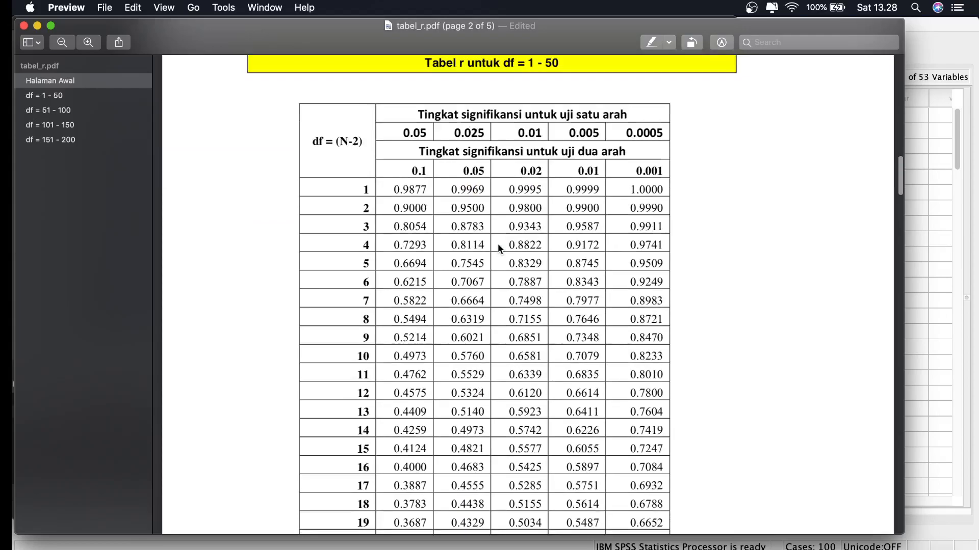
pyautogui.scroll(-3, 497, 244)
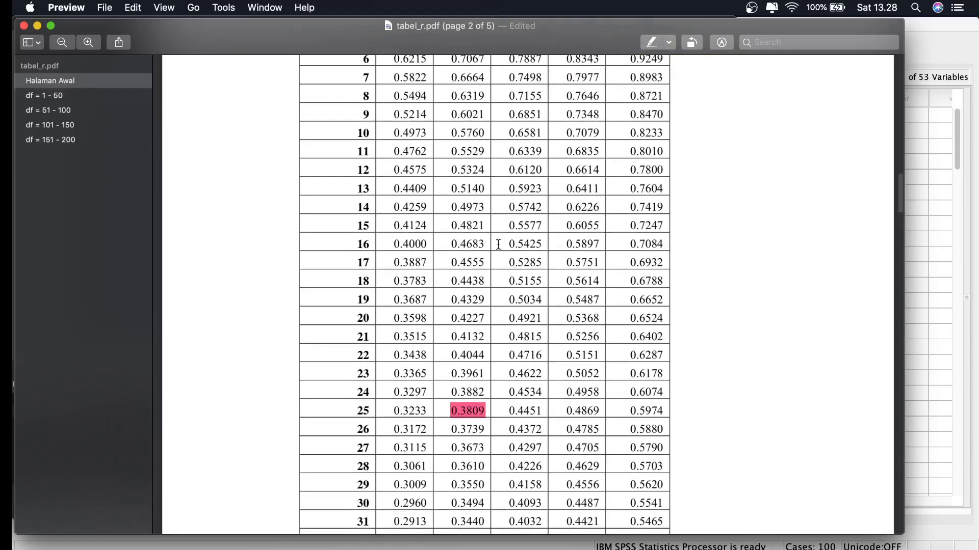
pyautogui.click(606, 549)
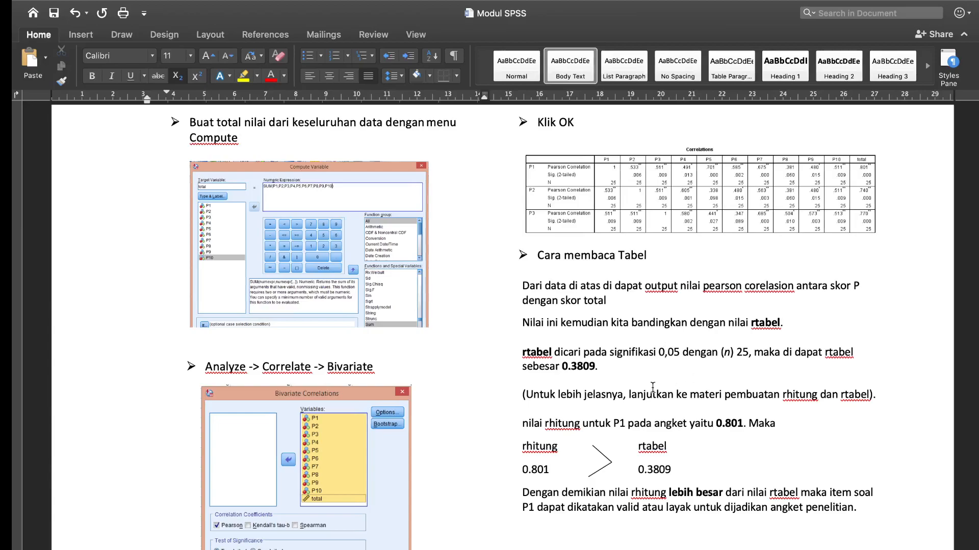
pyautogui.scroll(-3, 617, 410)
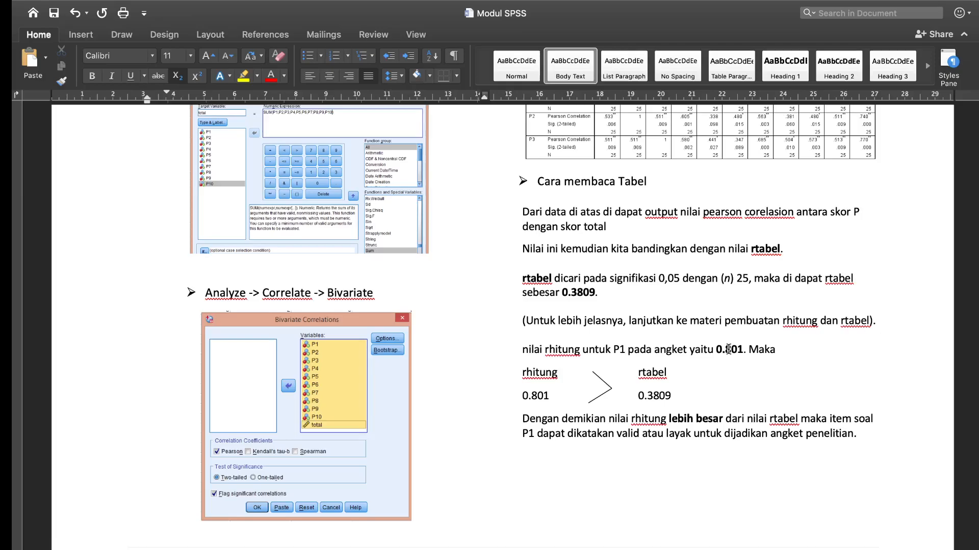
# Step: Review the P1 total correlation in the Correlations output picture and the module's rhitung and rtabel comparison with its validity conclusion
pyautogui.scroll(3, 912, 126)
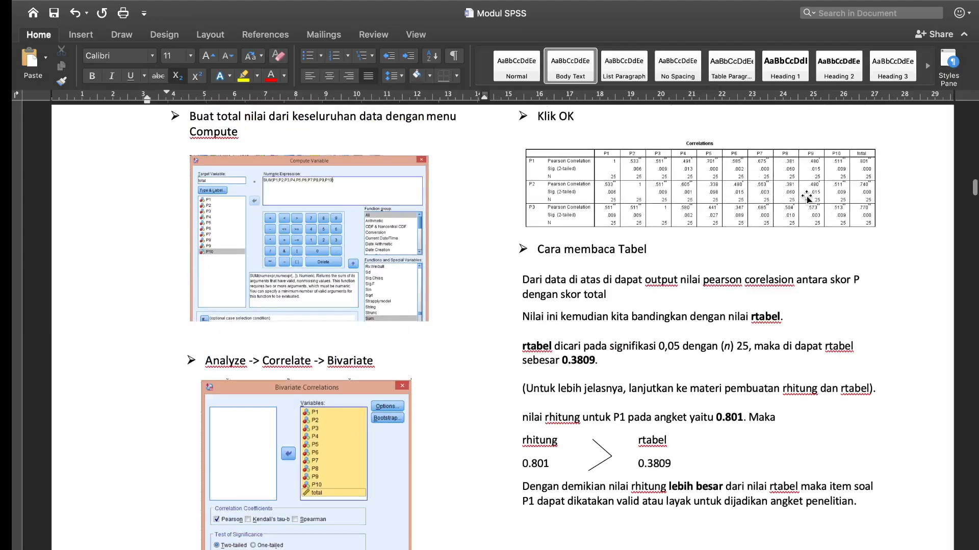
pyautogui.scroll(-5, 804, 198)
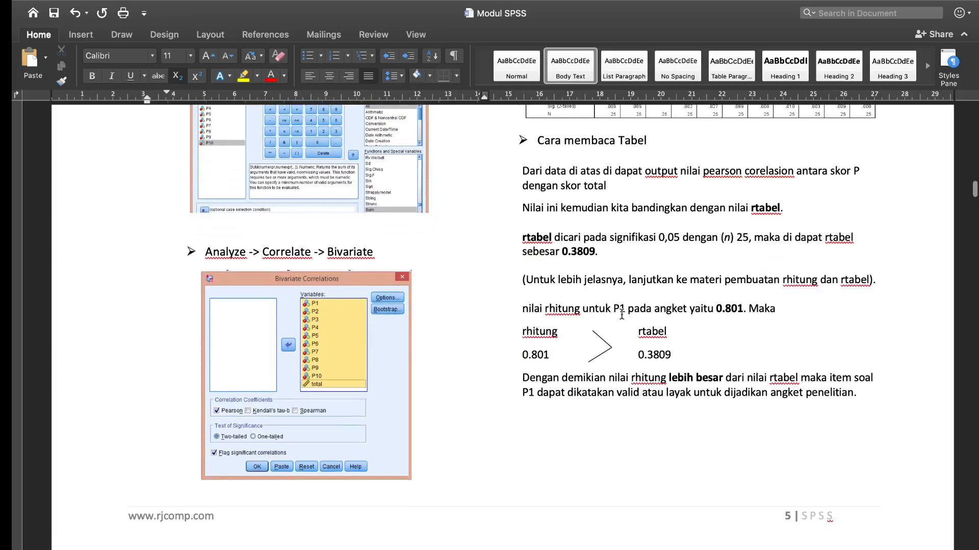
pyautogui.scroll(8, 780, 309)
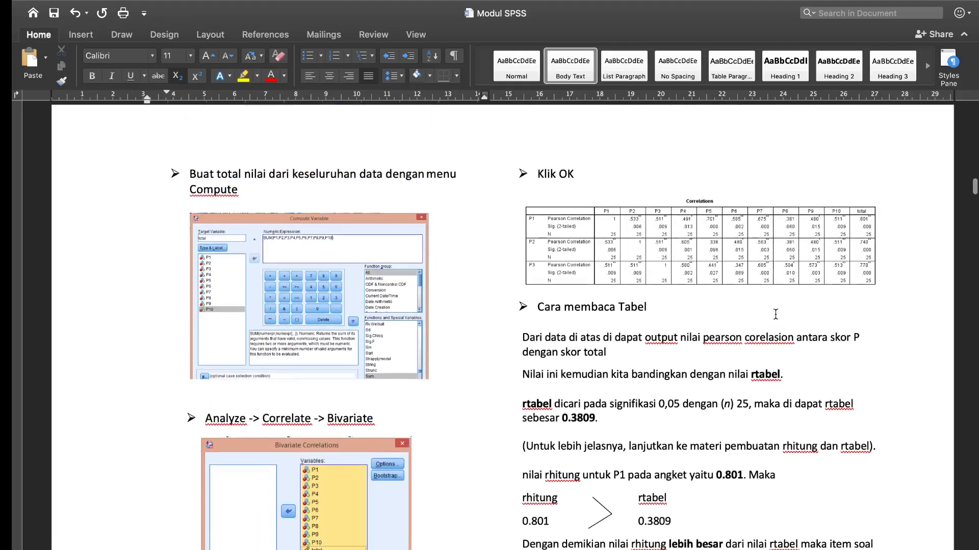
pyautogui.click(866, 223)
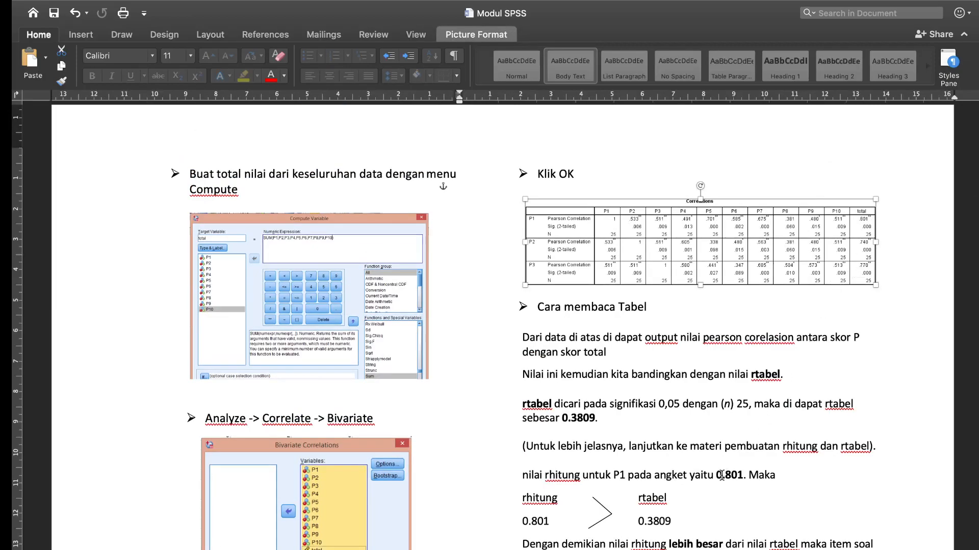
pyautogui.click(671, 507)
pyautogui.scroll(-4, 671, 507)
pyautogui.scroll(-2, 671, 507)
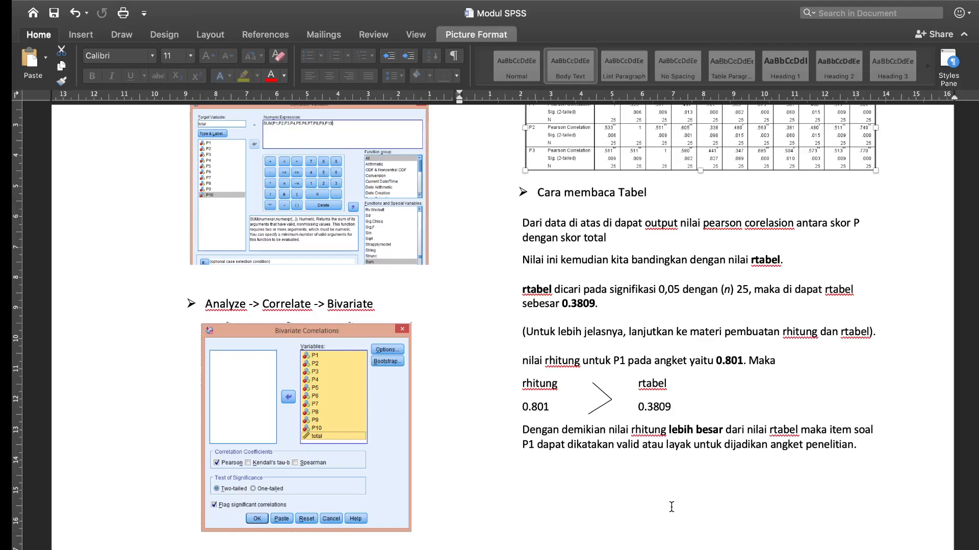
pyautogui.scroll(-10, 672, 507)
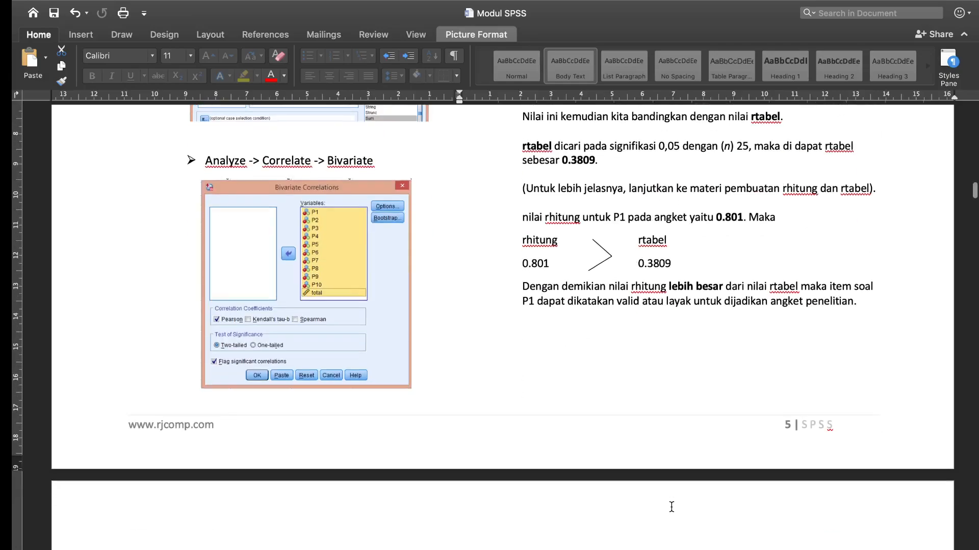
pyautogui.scroll(8, 671, 507)
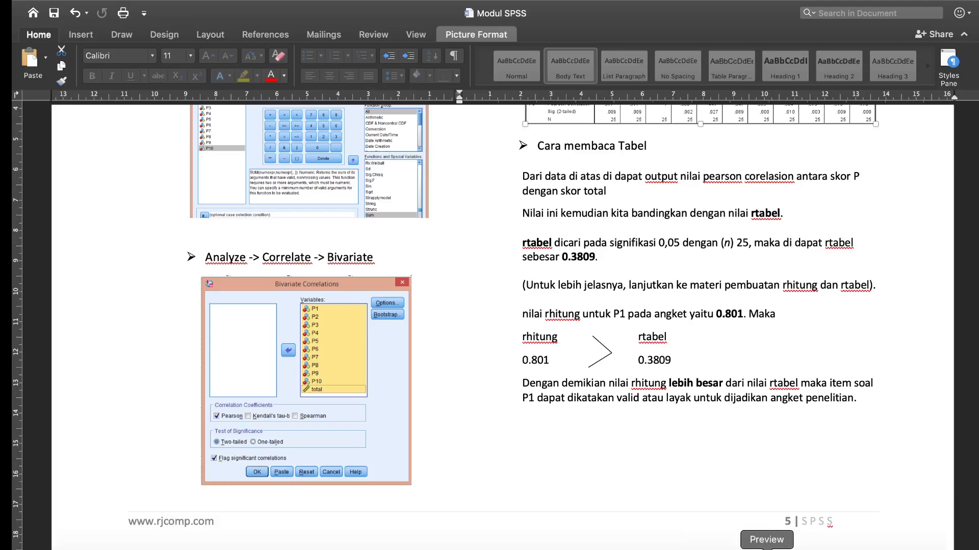
# Step: Switch to SPSS Statistics and examine the cases in INPUT DATA SURVEY TAM.sav, focusing on items P1 to P10
pyautogui.click(731, 548)
pyautogui.hscroll(-15, 439, 366)
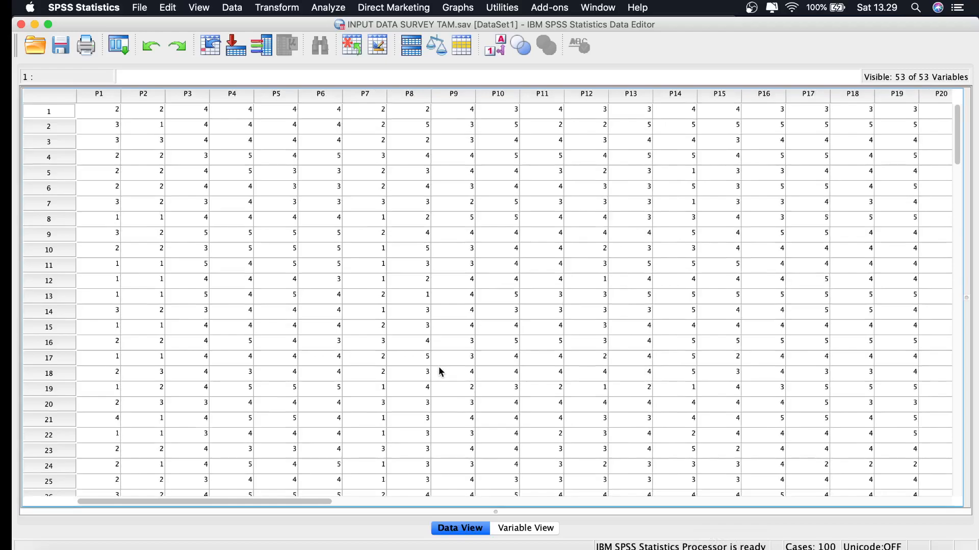
pyautogui.scroll(-6, 250, 390)
pyautogui.scroll(-15, 250, 390)
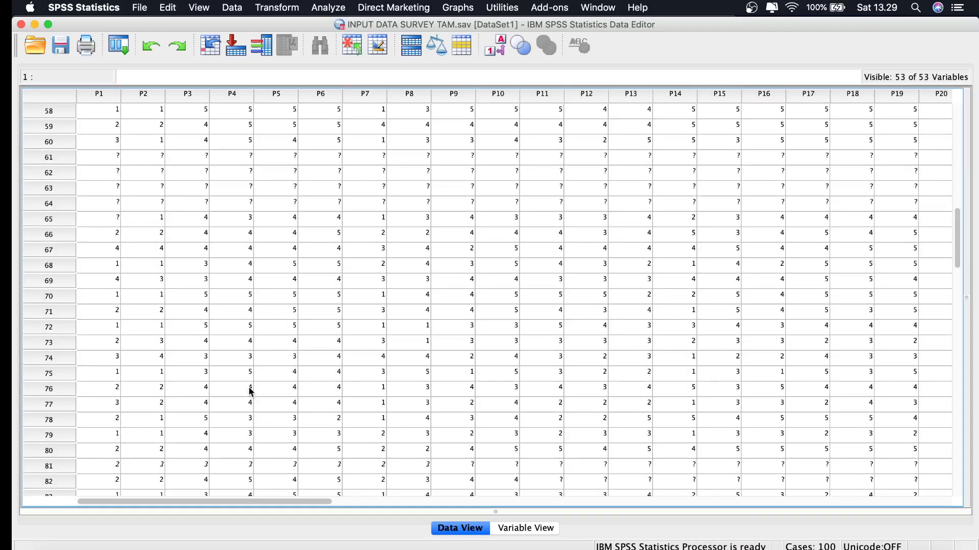
pyautogui.scroll(-11, 249, 391)
pyautogui.scroll(4, 249, 390)
pyautogui.scroll(11, 250, 390)
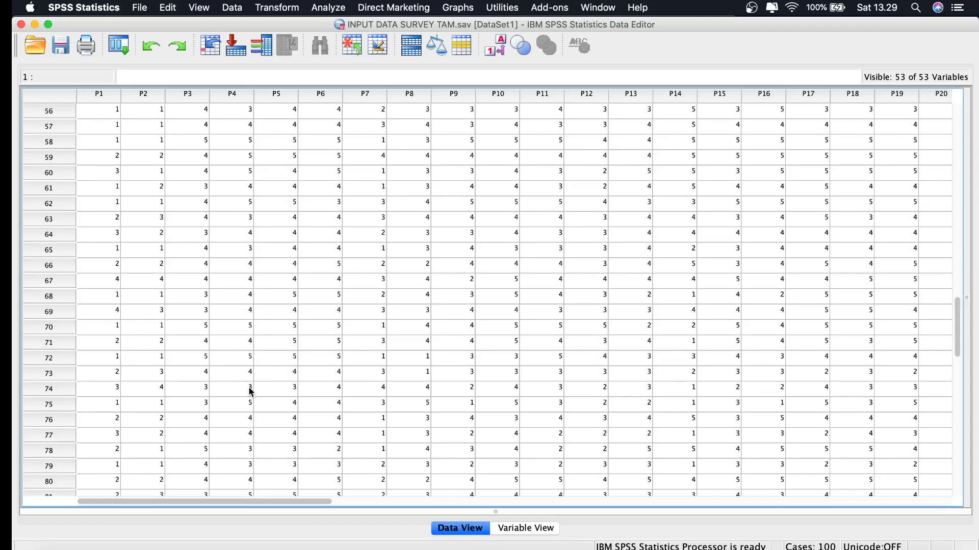
pyautogui.scroll(18, 250, 390)
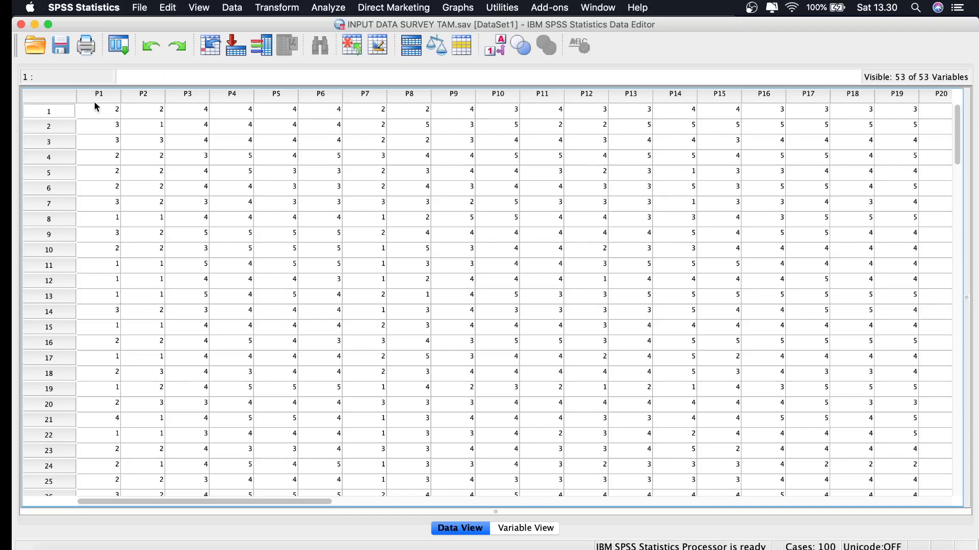
pyautogui.click(503, 102)
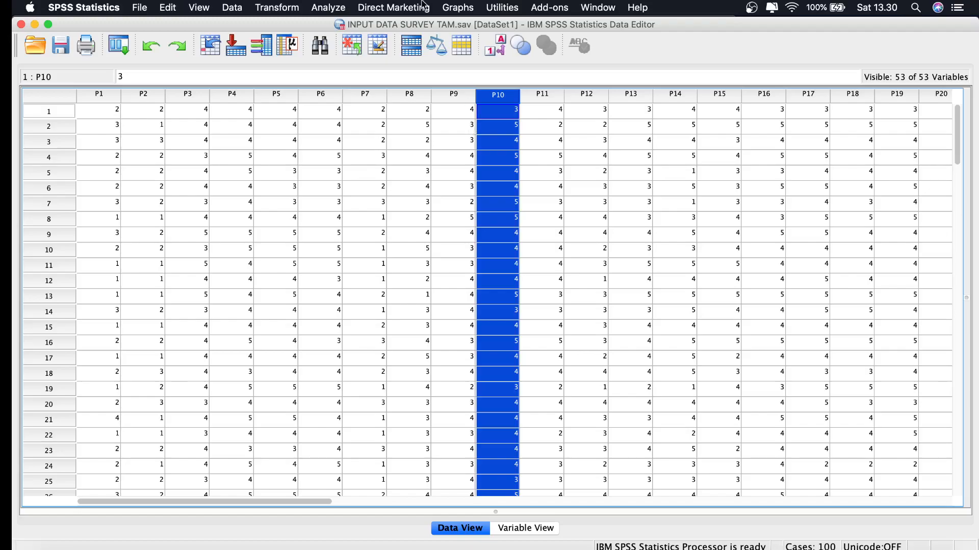
pyautogui.click(269, 11)
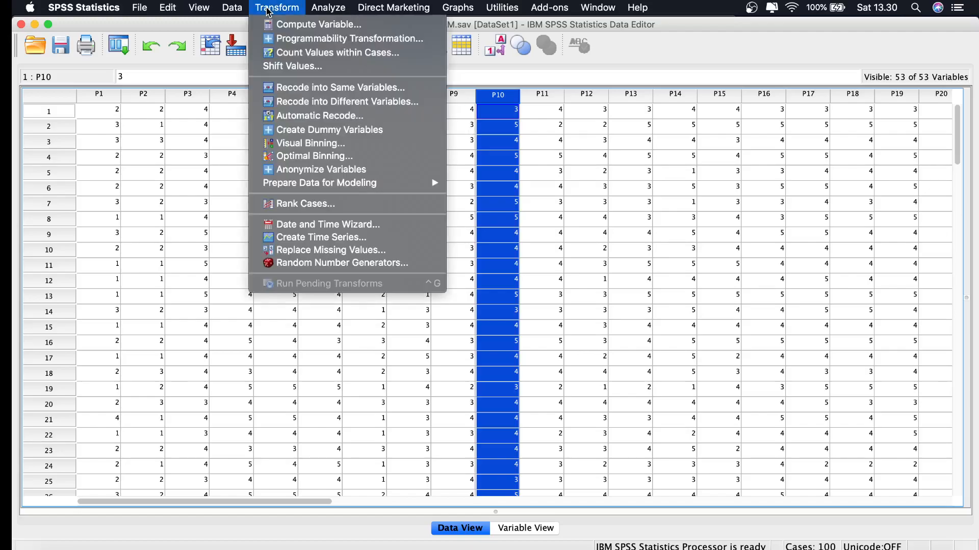
pyautogui.click(545, 181)
pyautogui.click(543, 173)
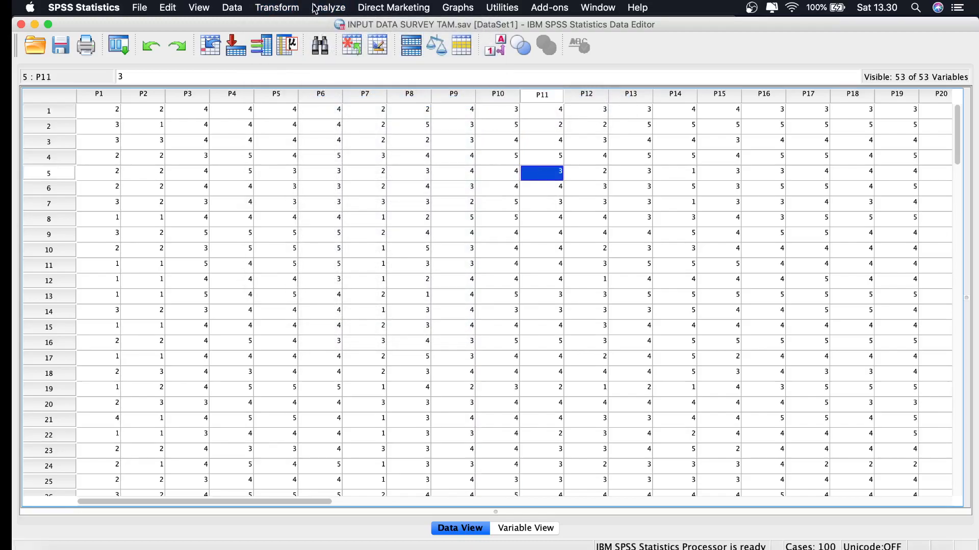
# Step: Open Compute Variable and clear the existing numeric expression
pyautogui.click(283, 9)
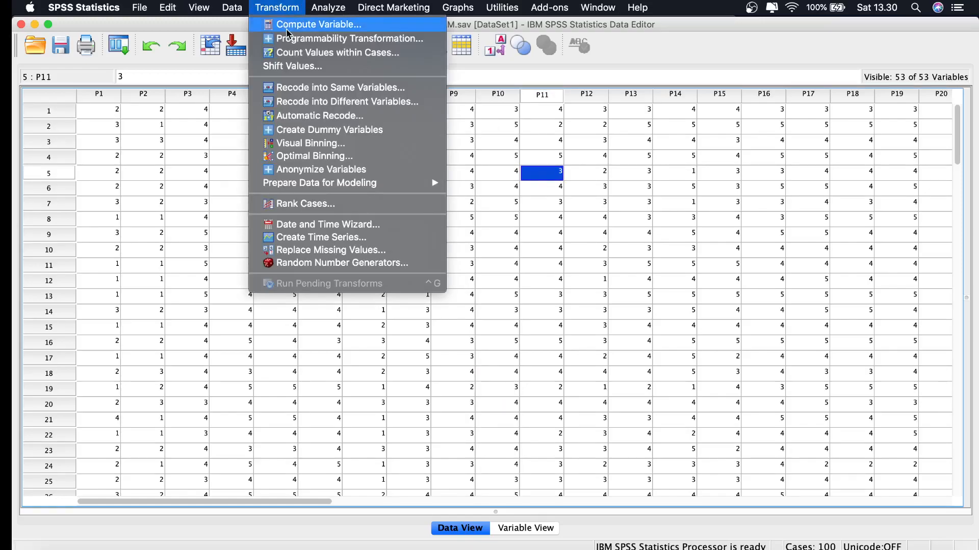
pyautogui.click(287, 29)
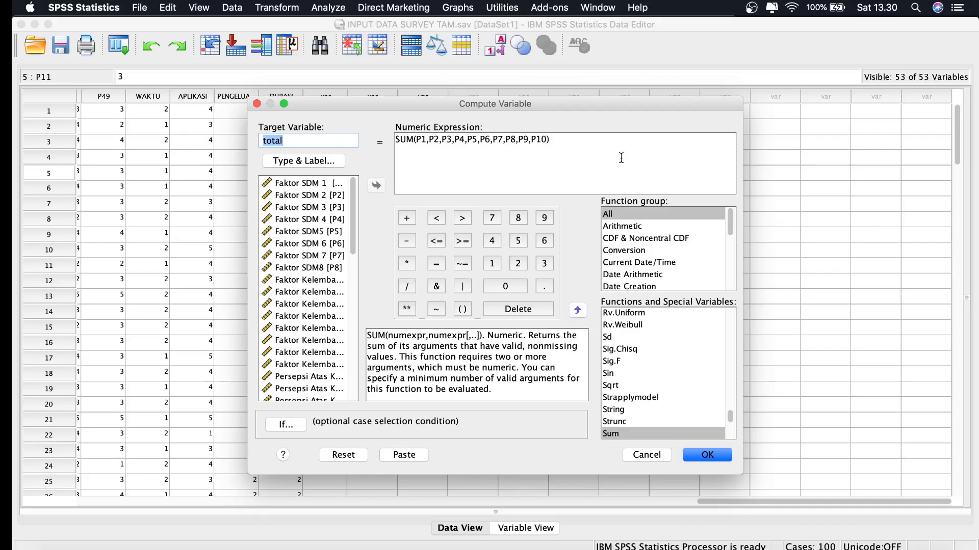
pyautogui.click(585, 149)
pyautogui.press('BackSpace')
pyautogui.press('BackSpace')
pyautogui.press('BackSpace')
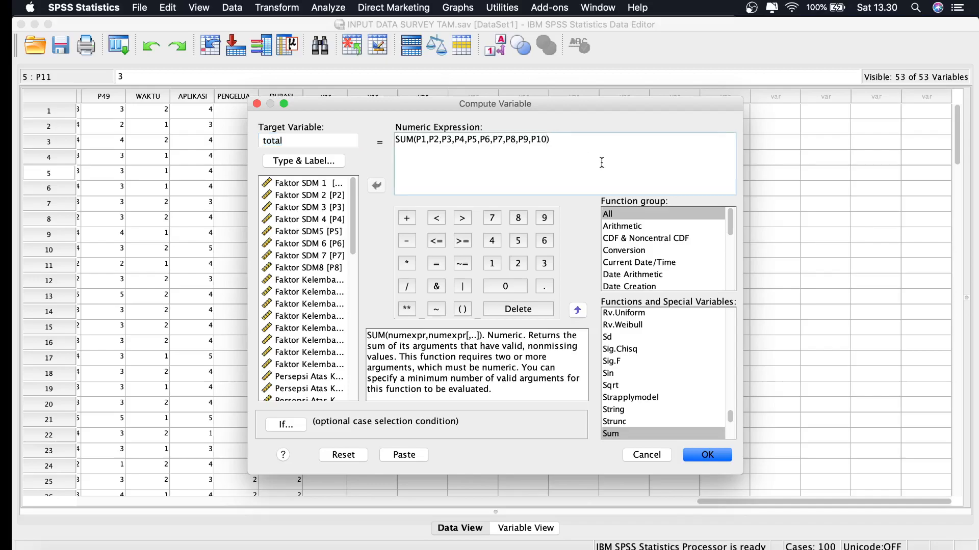
pyautogui.press('BackSpace')
pyautogui.press('BackSpace')
pyautogui.press('BackSpace')
pyautogui.press('BackSpace')
pyautogui.press('BackSpace')
pyautogui.press('BackSpace')
pyautogui.press('BackSpace')
pyautogui.press('BackSpace')
pyautogui.press('BackSpace')
pyautogui.press('BackSpace')
pyautogui.press('BackSpace')
pyautogui.press('BackSpace')
pyautogui.press('BackSpace')
pyautogui.press('BackSpace')
pyautogui.press('BackSpace')
pyautogui.press('BackSpace')
pyautogui.press('BackSpace')
pyautogui.press('BackSpace')
pyautogui.press('BackSpace')
pyautogui.press('BackSpace')
pyautogui.press('BackSpace')
pyautogui.press('BackSpace')
pyautogui.press('BackSpace')
pyautogui.press('BackSpace')
pyautogui.press('BackSpace')
pyautogui.press('BackSpace')
pyautogui.press('BackSpace')
pyautogui.press('BackSpace')
pyautogui.press('BackSpace')
pyautogui.press('BackSpace')
pyautogui.press('BackSpace')
pyautogui.press('BackSpace')
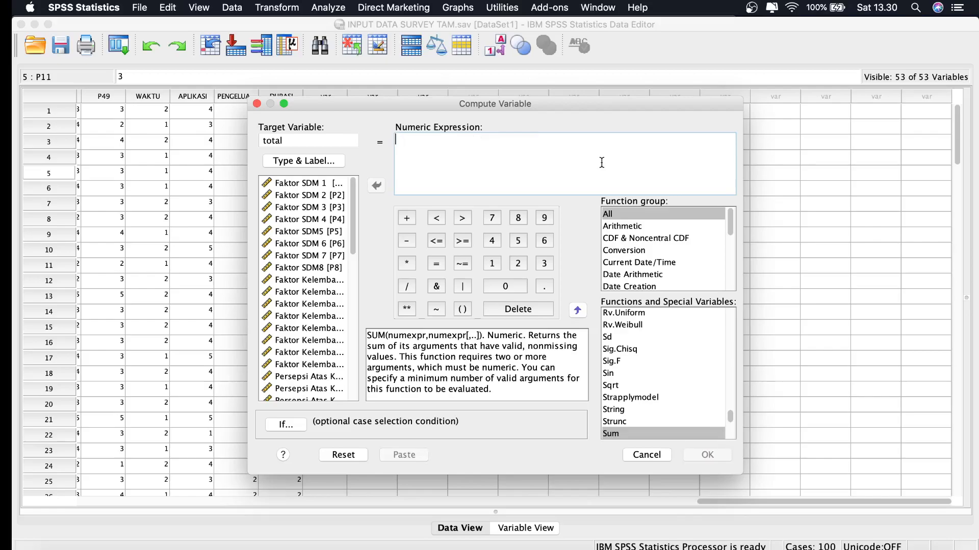
# Step: Replace the target variable name with Total
pyautogui.click(311, 142)
pyautogui.press('BackSpace')
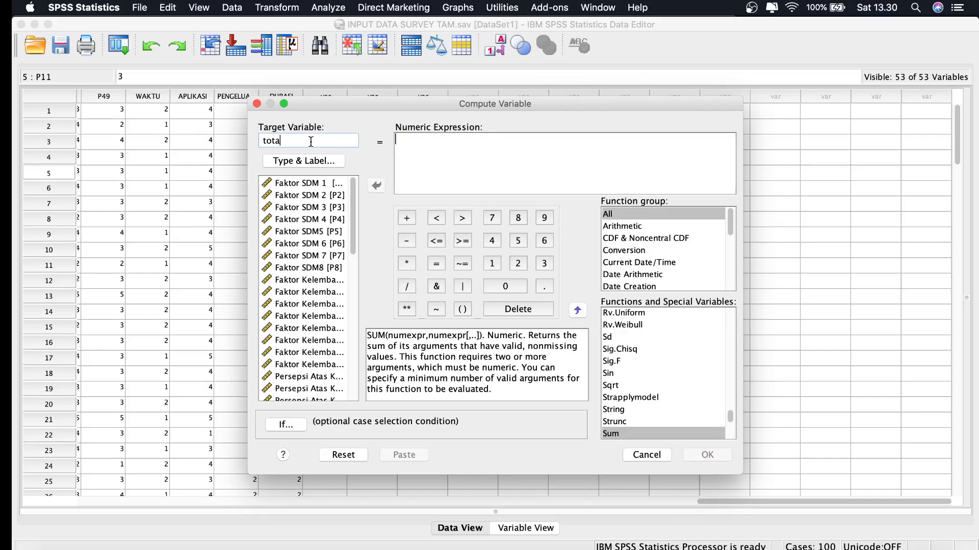
pyautogui.press('BackSpace')
pyautogui.press('BackSpace')
pyautogui.press('BackSpace')
pyautogui.press('BackSpace')
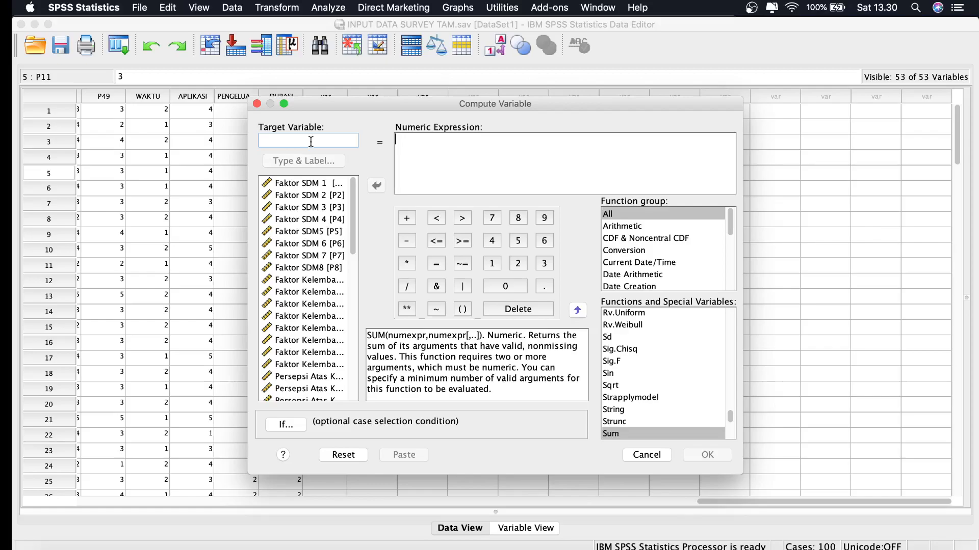
pyautogui.write('TotalSU')
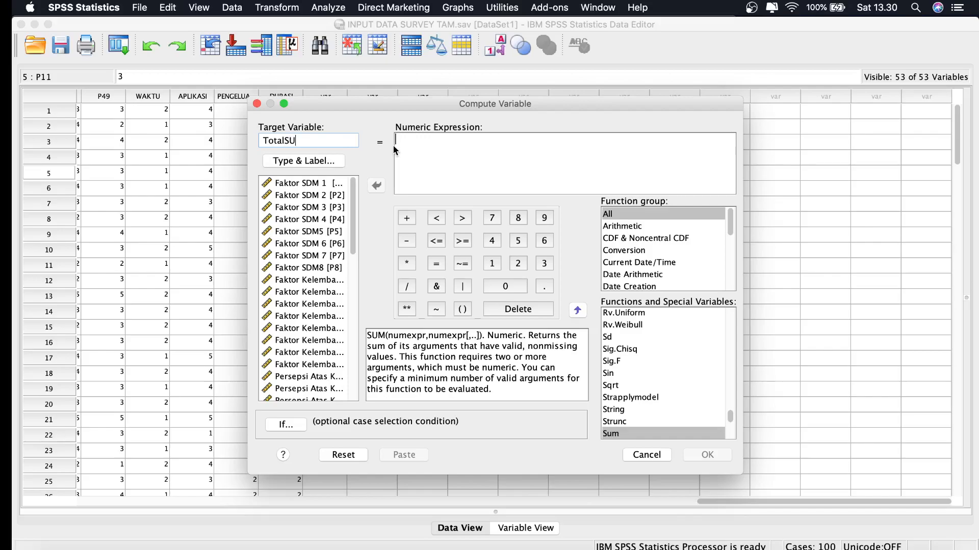
pyautogui.press('BackSpace')
pyautogui.press('BackSpace')
# Step: Begin the numeric expression with SUM( and add the variables P1, P2, P3 and P4, separated by commas
pyautogui.write('SUM(')
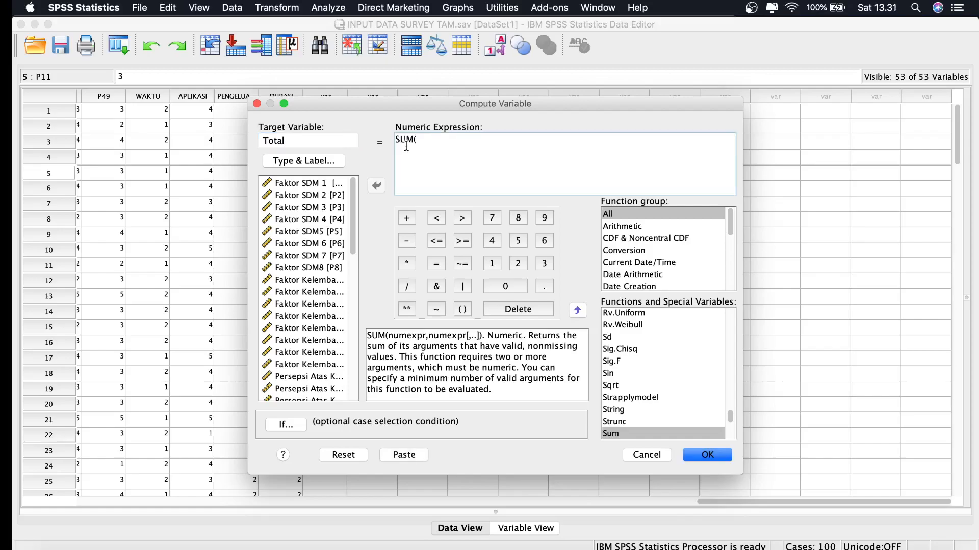
pyautogui.click(308, 185)
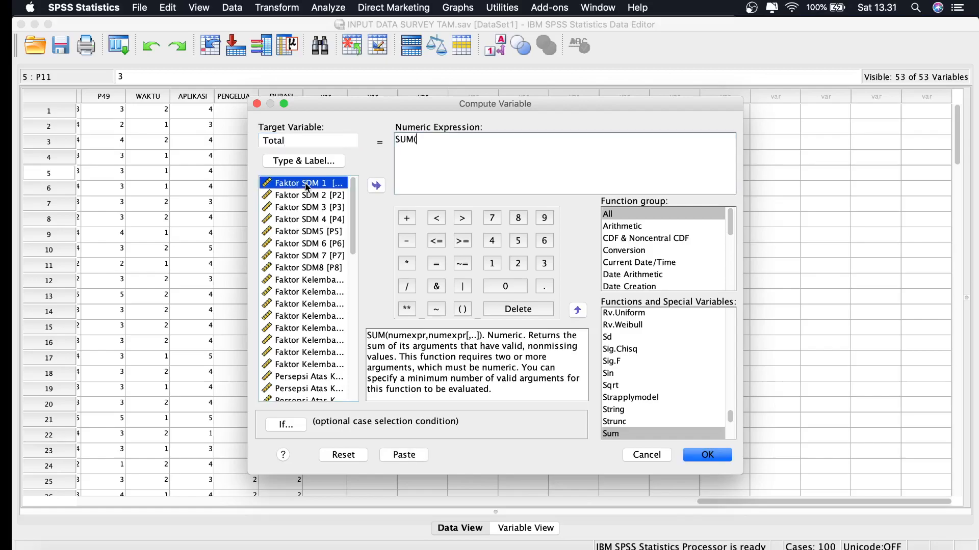
pyautogui.click(376, 186)
pyautogui.write(',')
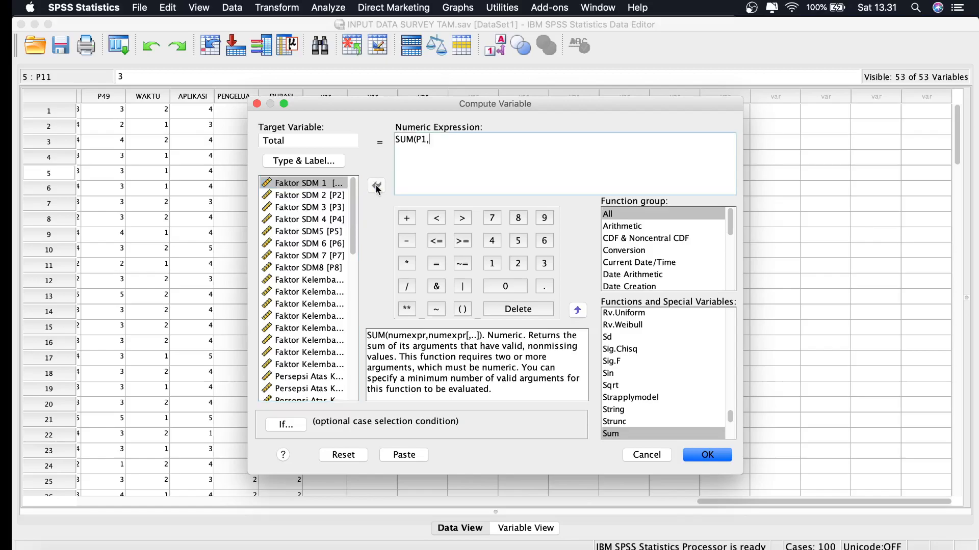
pyautogui.click(322, 196)
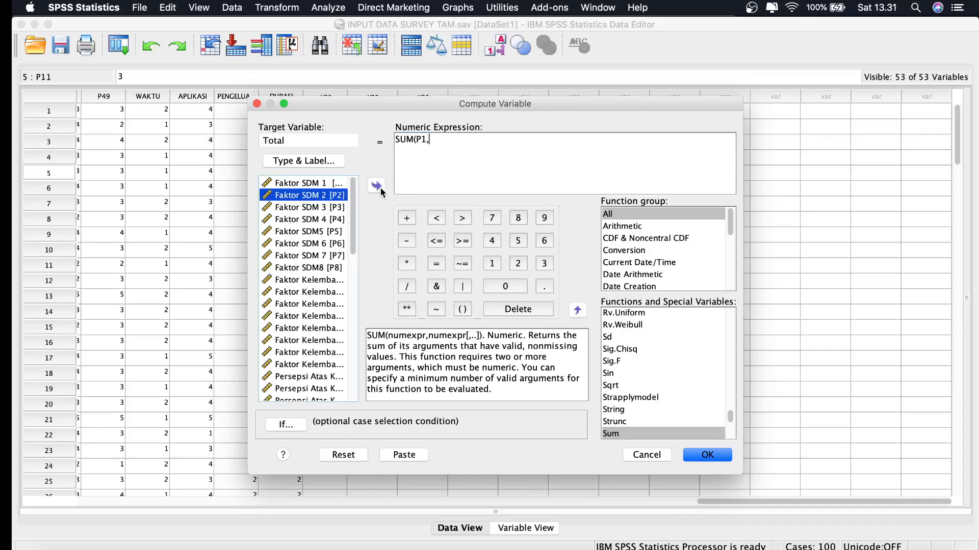
pyautogui.click(376, 186)
pyautogui.write(',')
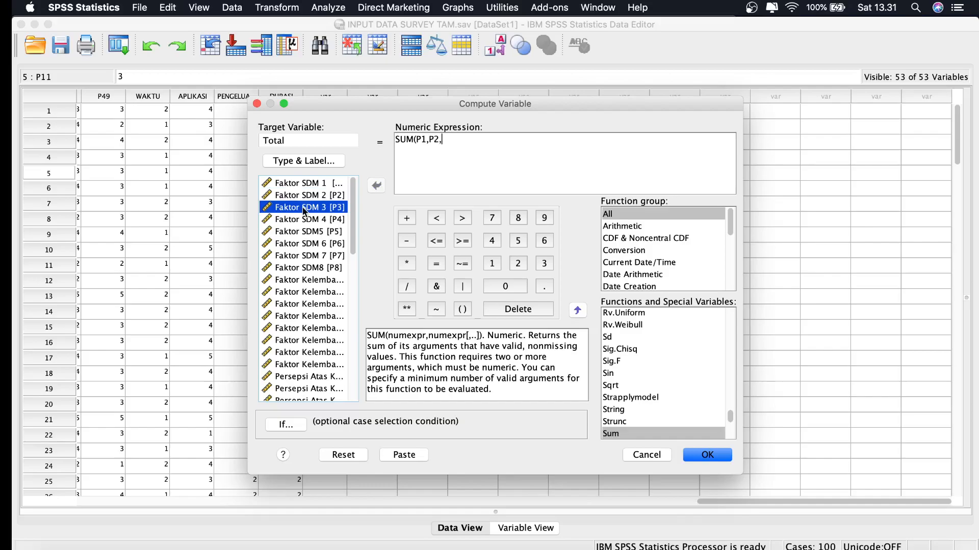
pyautogui.click(376, 186)
pyautogui.write(',')
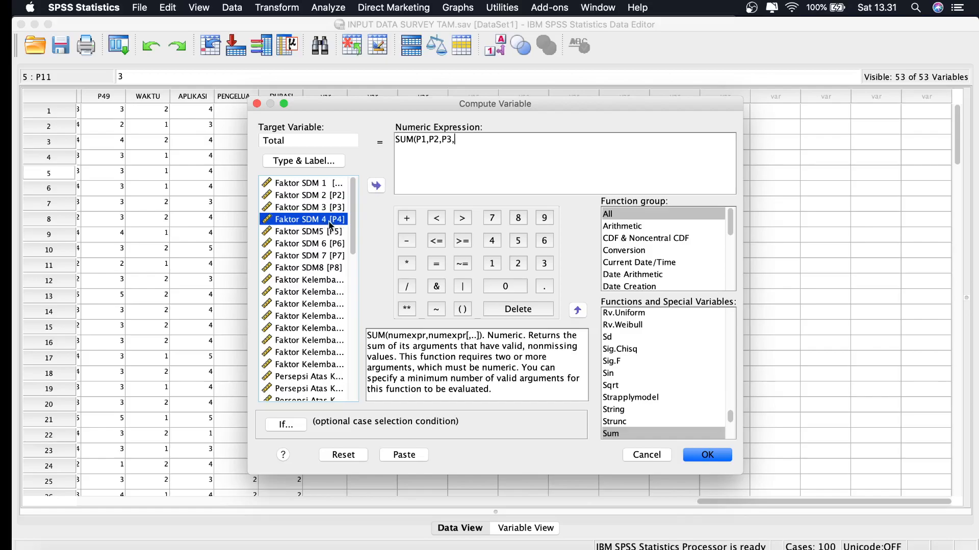
pyautogui.click(369, 192)
pyautogui.write(',')
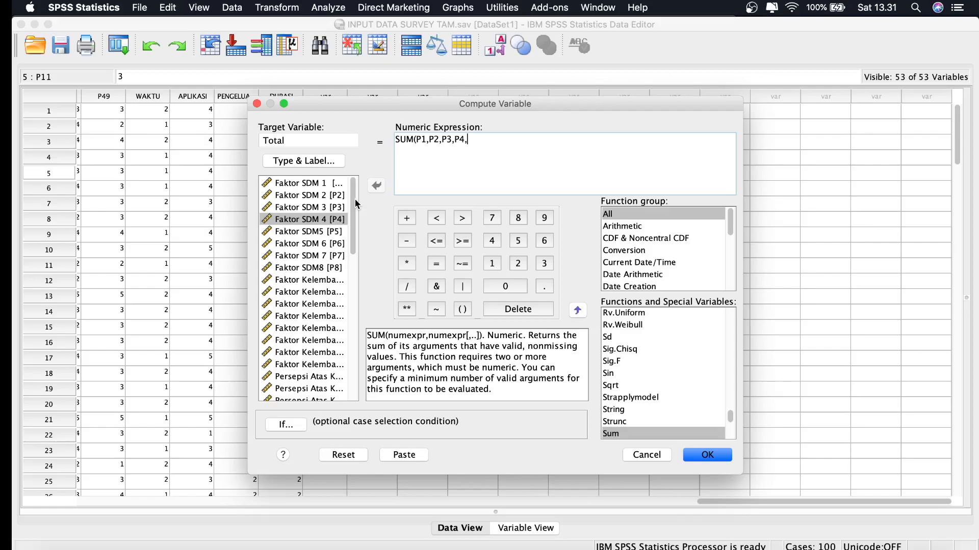
# Step: Add P5 to P10 to the SUM expression, close the parenthesis, and compute the Total variable
pyautogui.doubleClick(305, 232)
pyautogui.write(',')
pyautogui.click(321, 244)
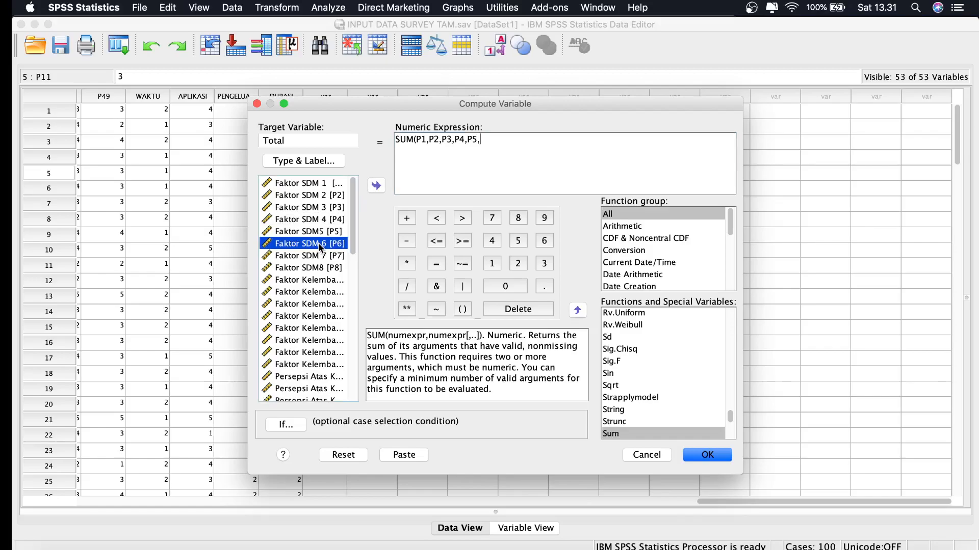
pyautogui.click(376, 185)
pyautogui.write(',')
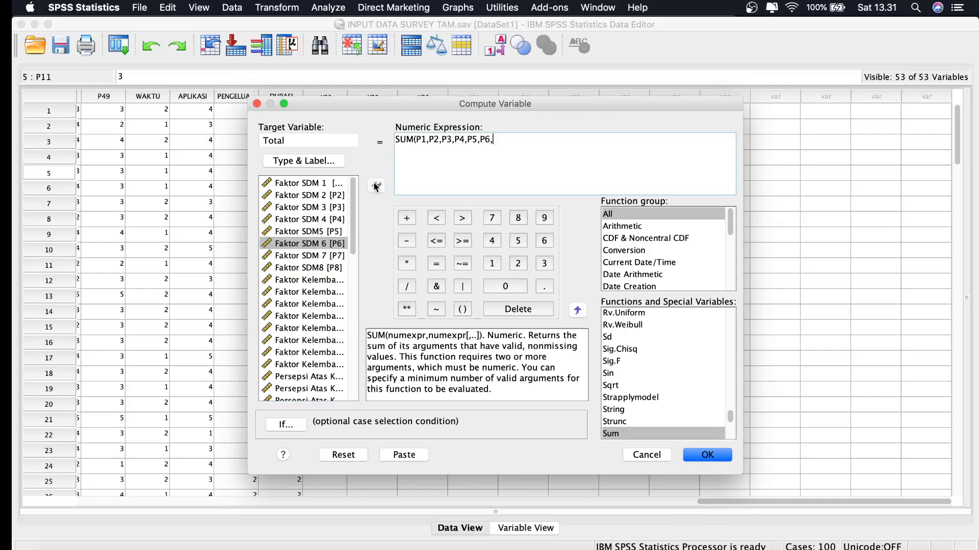
pyautogui.click(309, 256)
pyautogui.click(375, 185)
pyautogui.write(',')
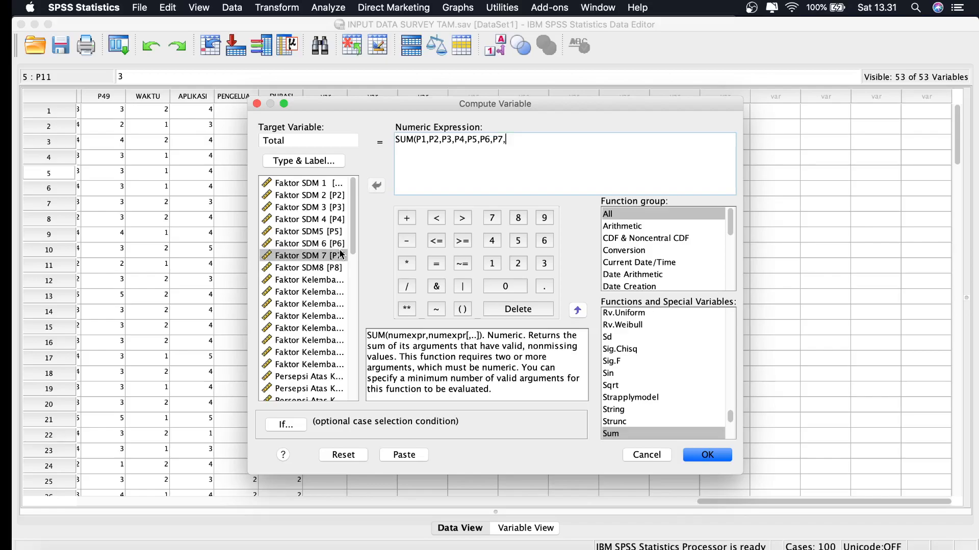
pyautogui.click(309, 267)
pyautogui.click(376, 186)
pyautogui.write(',')
pyautogui.click(321, 280)
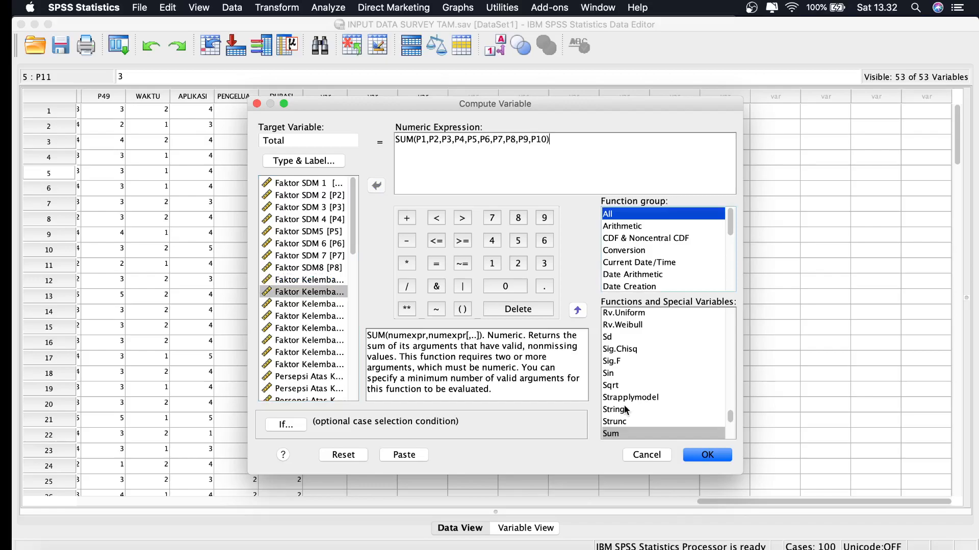
pyautogui.click(717, 459)
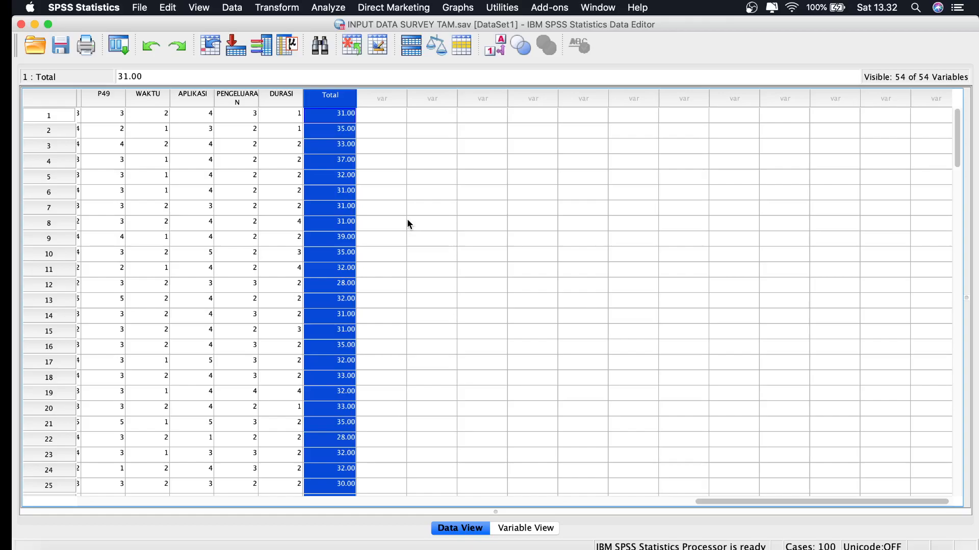
# Step: Open the Bivariate Correlations analysis for the survey data
pyautogui.hscroll(1, 315, 399)
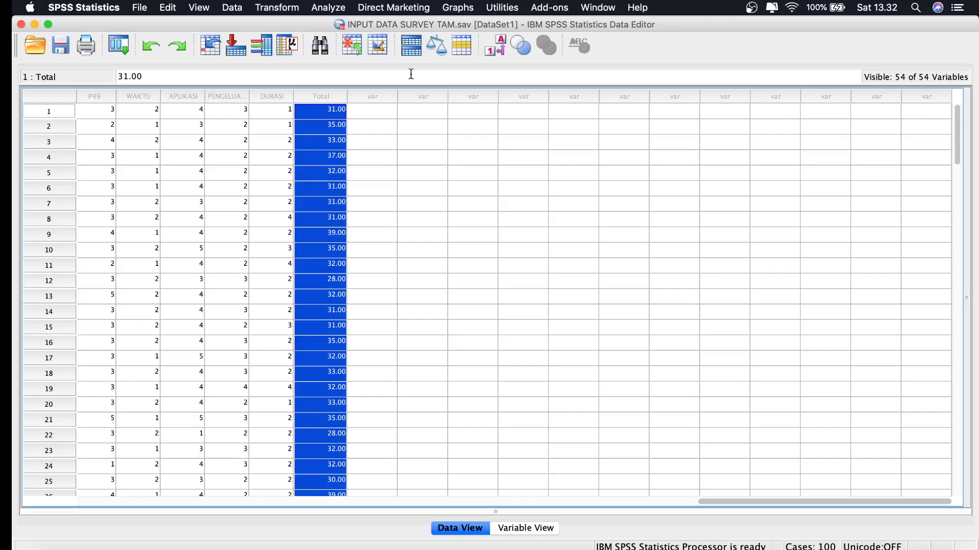
pyautogui.click(328, 7)
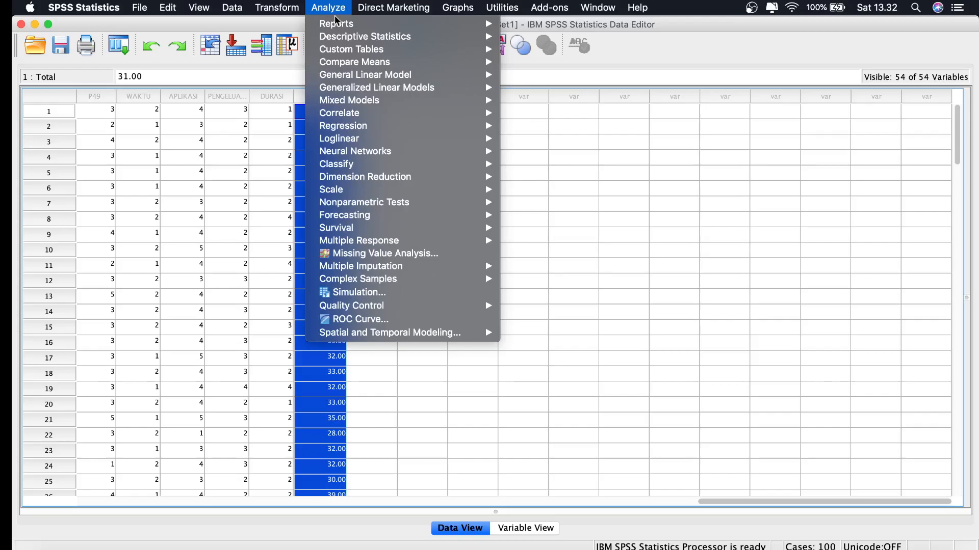
pyautogui.moveTo(351, 114)
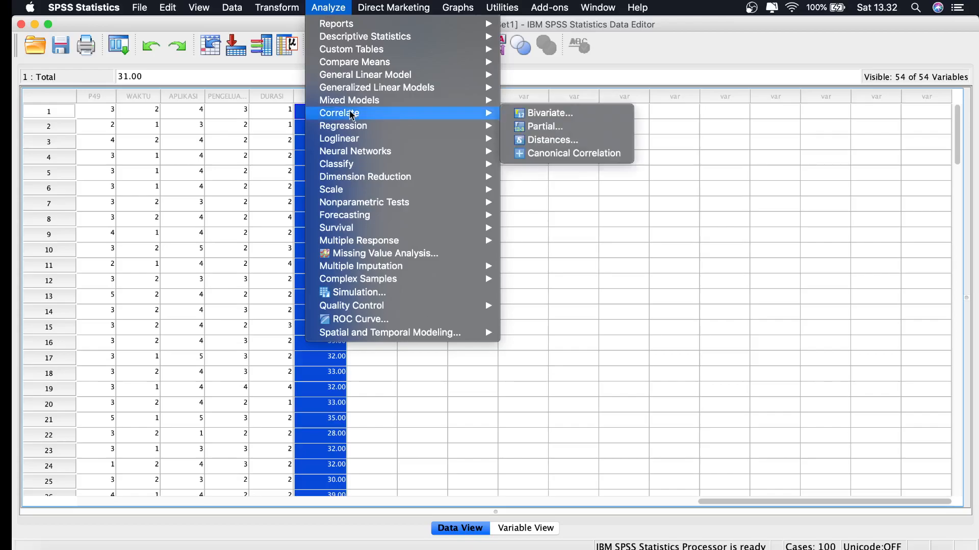
pyautogui.click(349, 4)
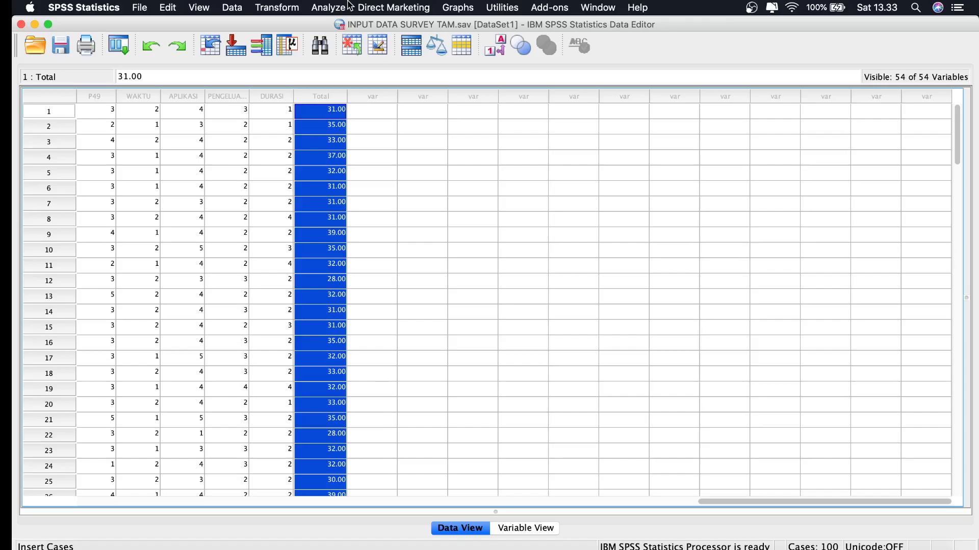
pyautogui.click(350, 5)
pyautogui.moveTo(411, 116)
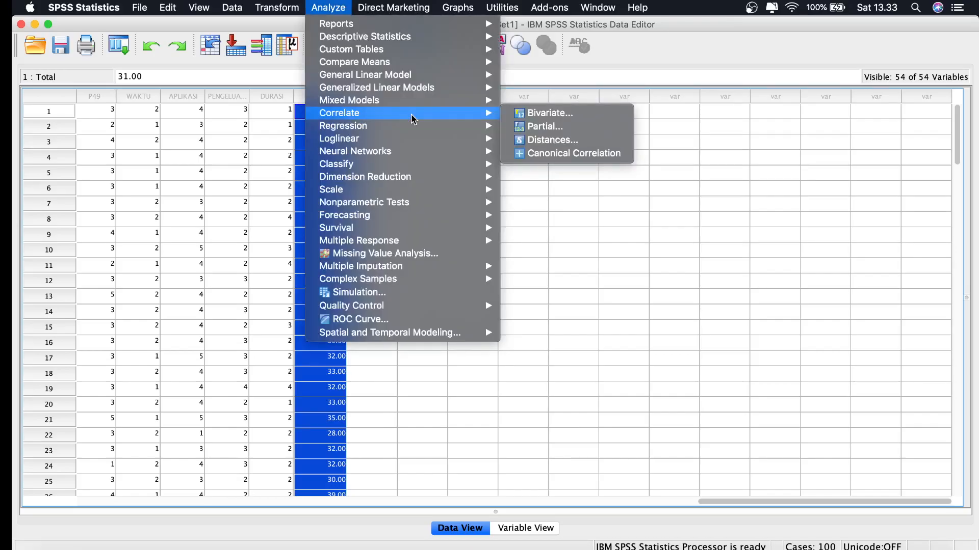
pyautogui.click(549, 113)
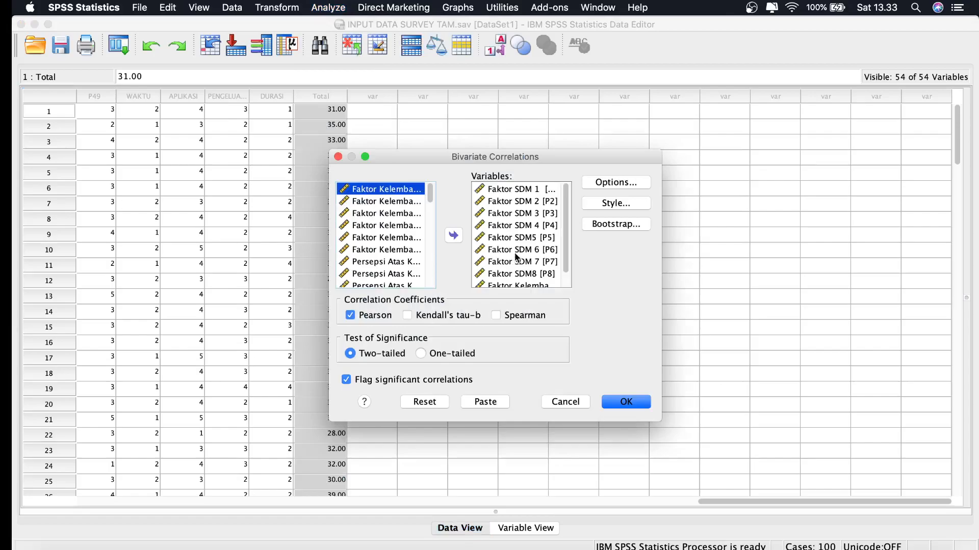
# Step: Remove all variables already listed for the bivariate correlation
pyautogui.click(523, 202)
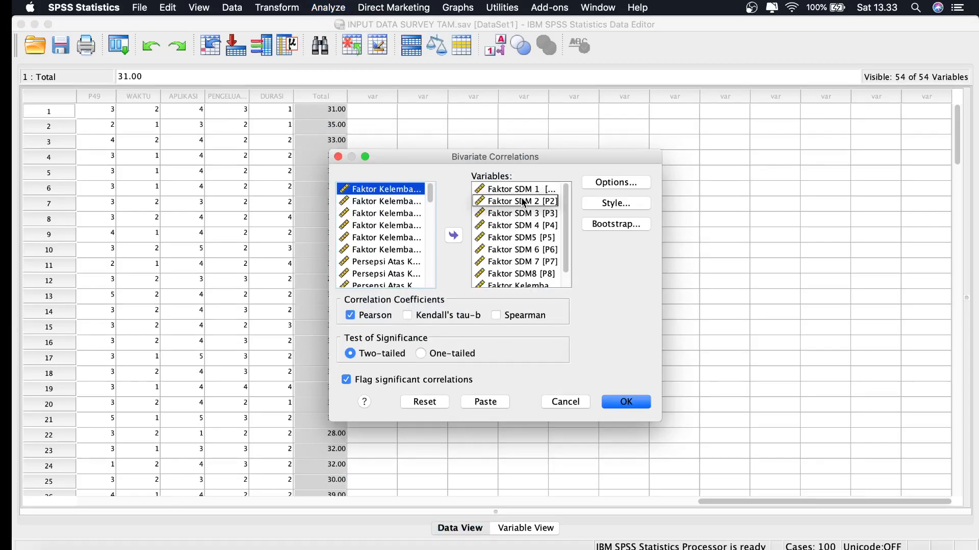
pyautogui.click(525, 196)
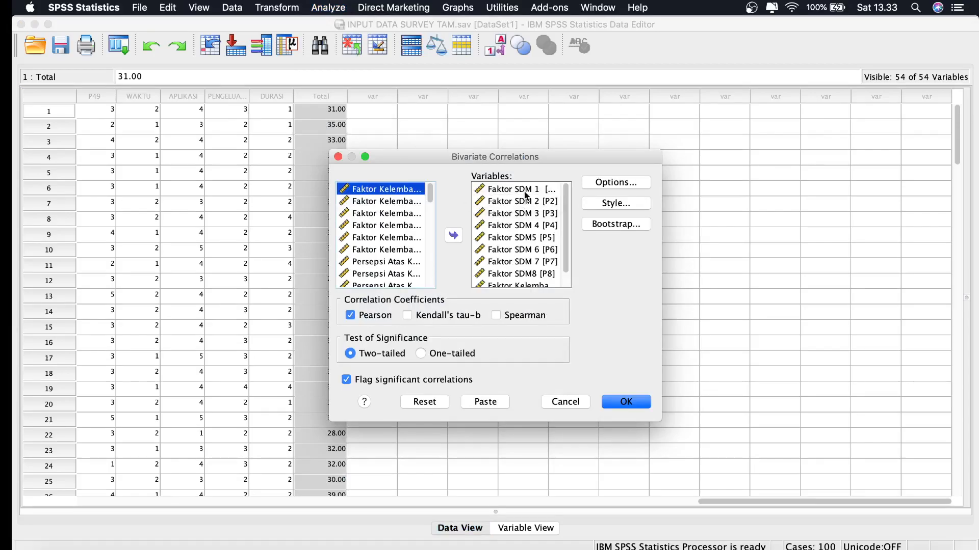
pyautogui.press('super+a')
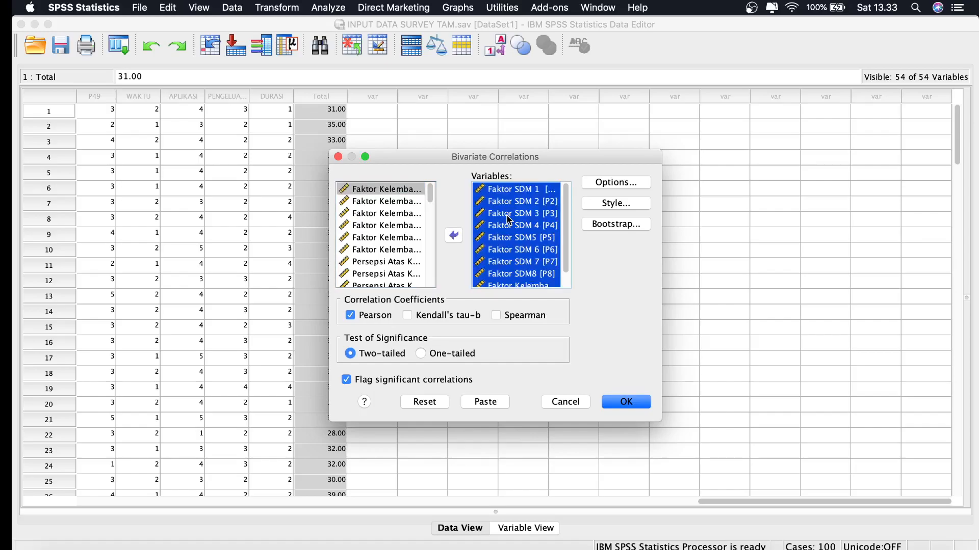
pyautogui.click(455, 236)
# Step: Add the ten items P1 to P10, from Faktor SDM 1 through the second Faktor Kelembagaan item, to the correlation variables
pyautogui.click(389, 202)
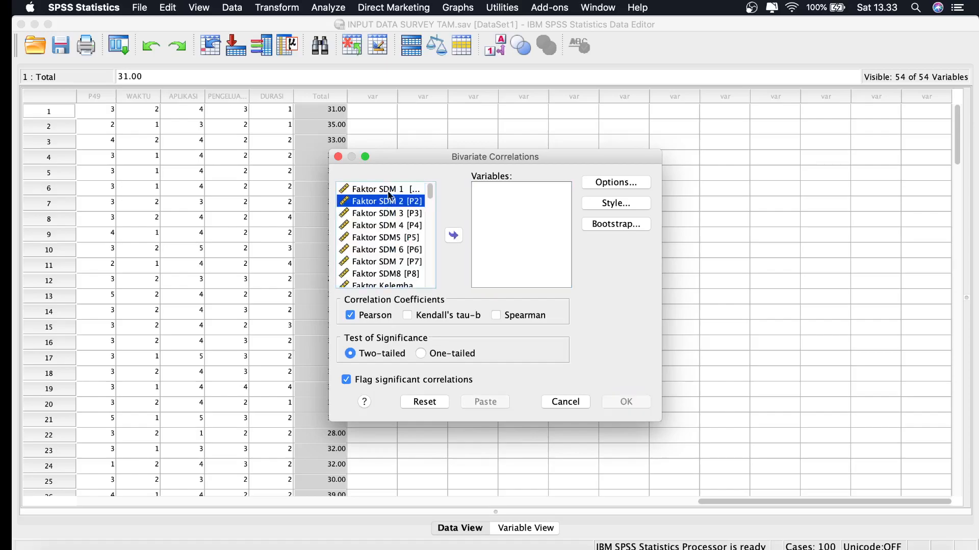
pyautogui.click(390, 192)
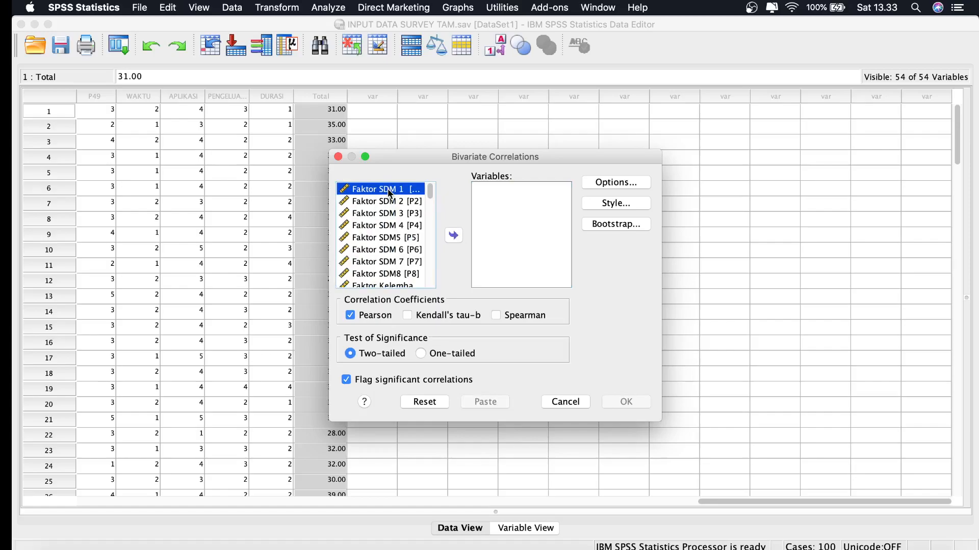
pyautogui.moveTo(388, 193); pyautogui.dragTo(392, 252)
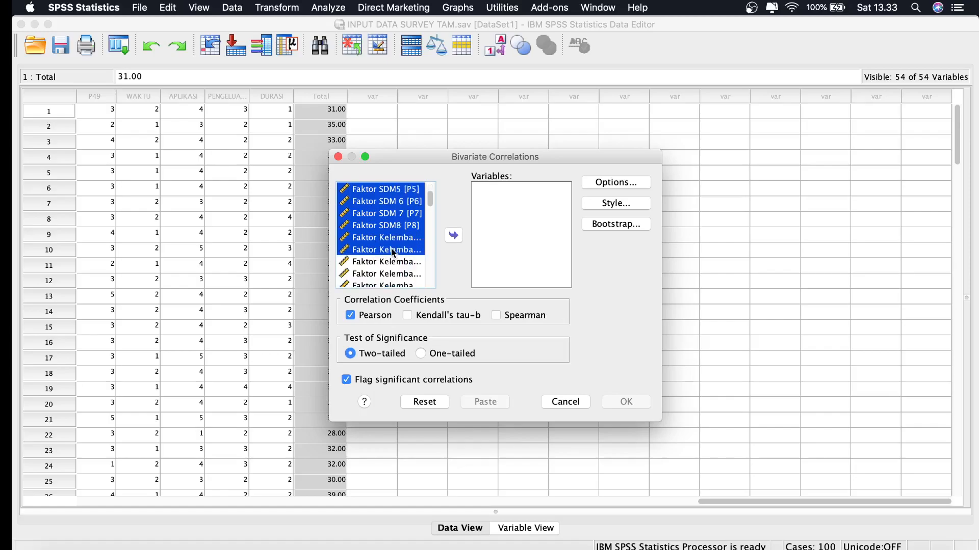
pyautogui.click(454, 235)
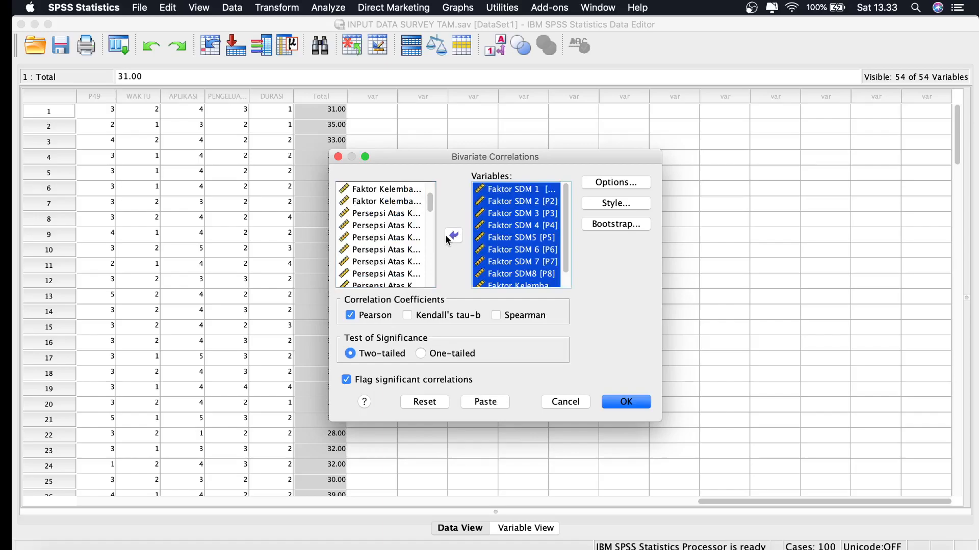
# Step: Add Total to the correlation variables and run the two-tailed Pearson correlation with significant correlations flagged
pyautogui.scroll(-10, 382, 255)
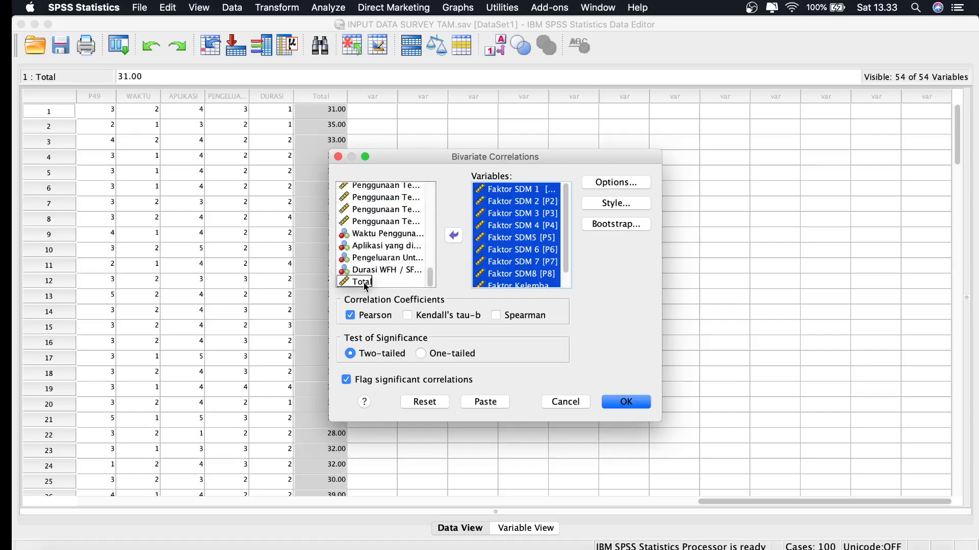
pyautogui.click(363, 282)
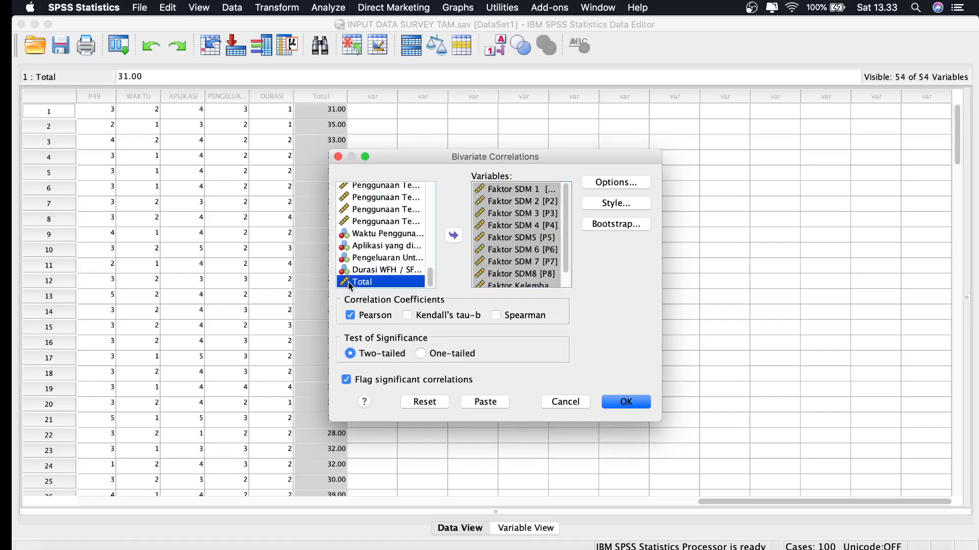
pyautogui.click(454, 236)
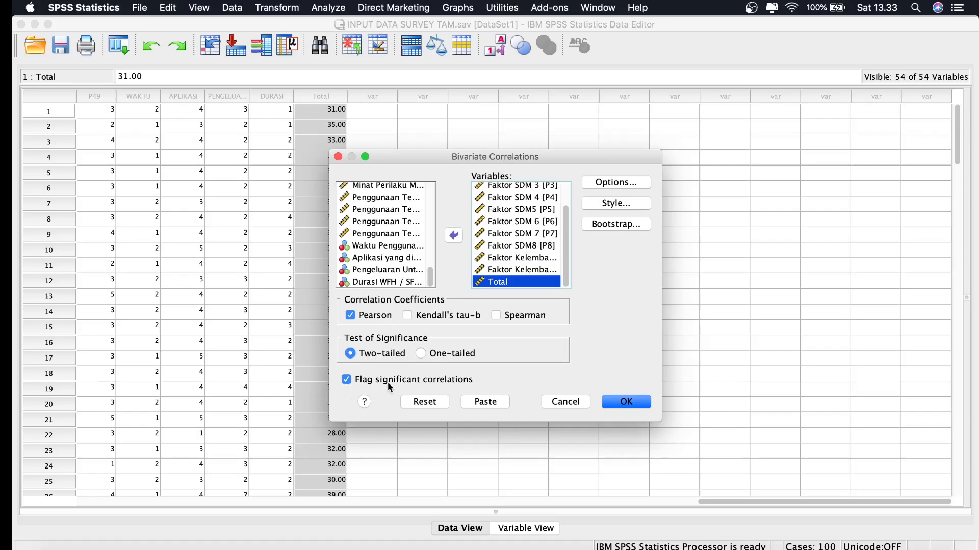
pyautogui.click(625, 403)
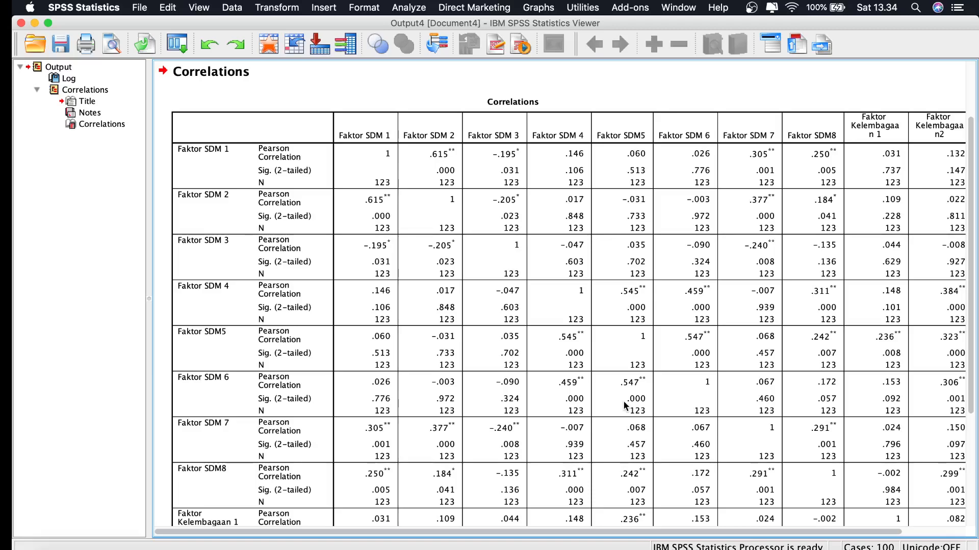
# Step: Examine the Correlations output table, especially each item's Pearson correlation and significance in the Total column
pyautogui.click(623, 400)
pyautogui.hscroll(3, 342, 330)
pyautogui.scroll(1, 342, 330)
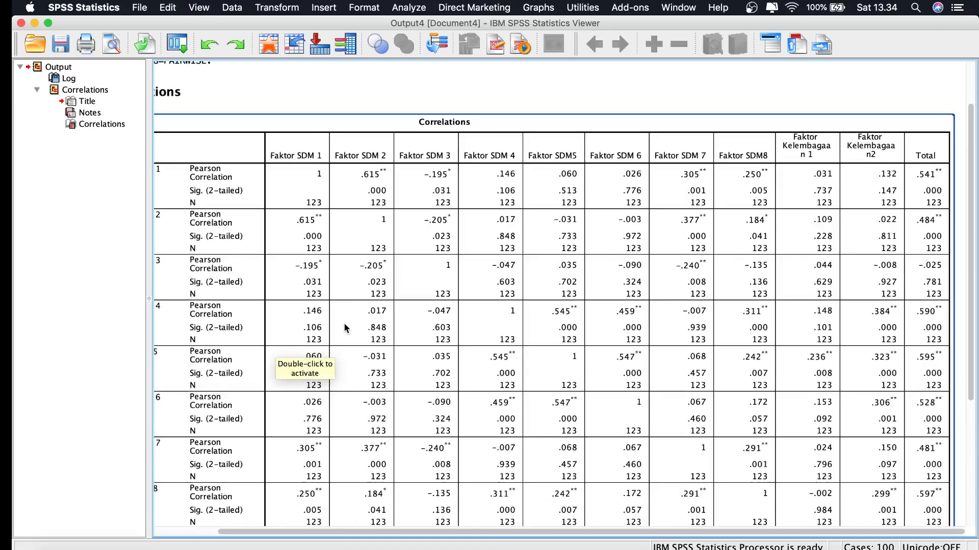
pyautogui.scroll(-2, 345, 328)
pyautogui.hscroll(-1, 345, 328)
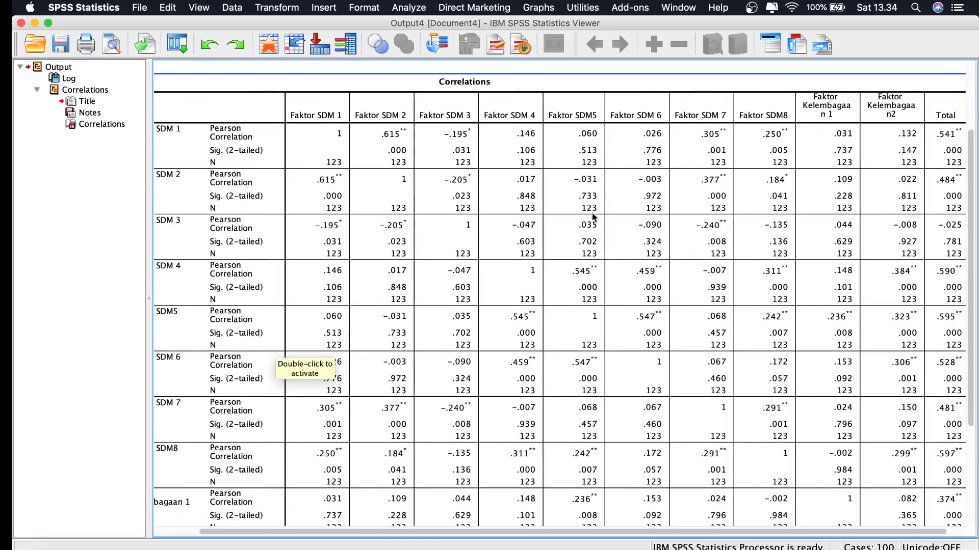
pyautogui.hscroll(1, 569, 227)
pyautogui.scroll(-1, 569, 228)
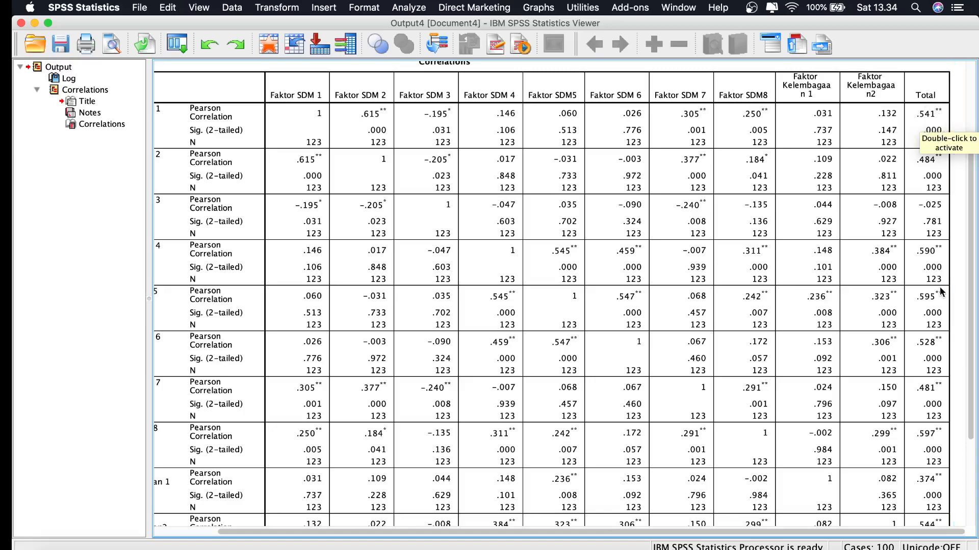
pyautogui.scroll(-5, 941, 429)
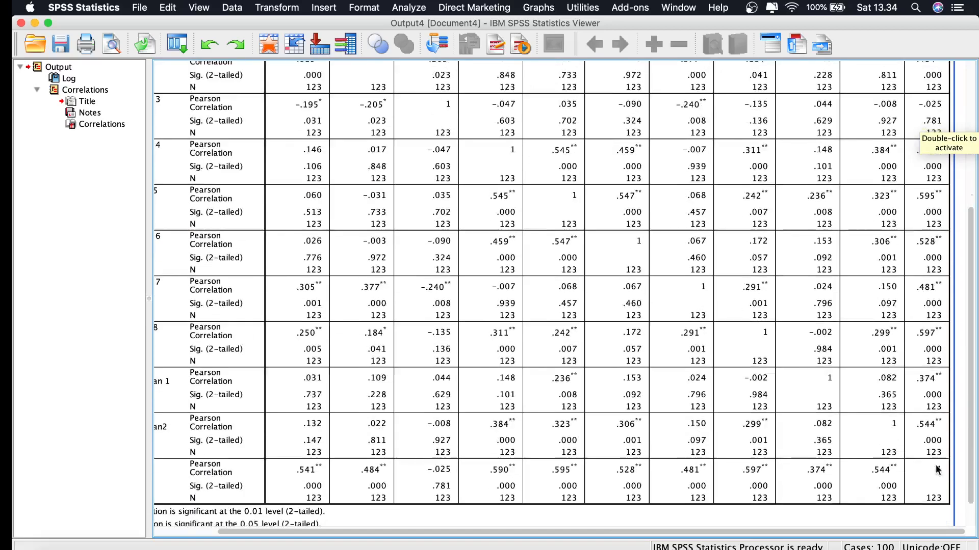
pyautogui.scroll(10, 934, 464)
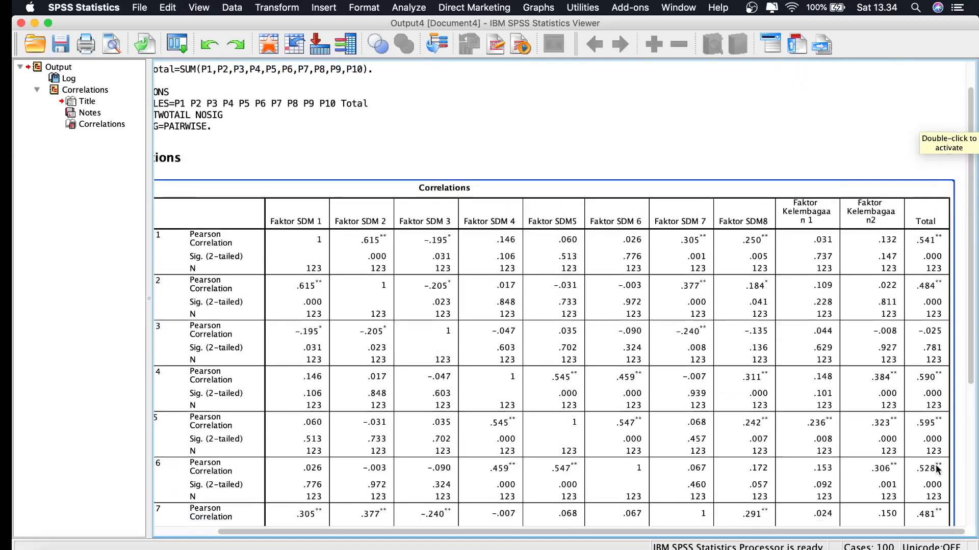
pyautogui.scroll(-5, 937, 468)
pyautogui.hscroll(2, 937, 468)
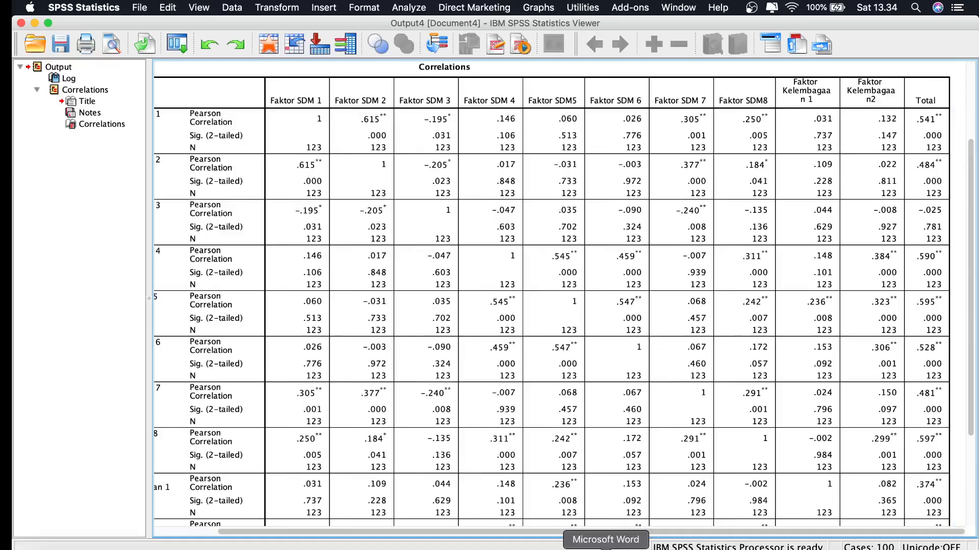
# Step: Switch to Microsoft Word and write the line "R TABEL Untuk sig 0,05 pada uji dua arah." in the blank document
pyautogui.click(606, 548)
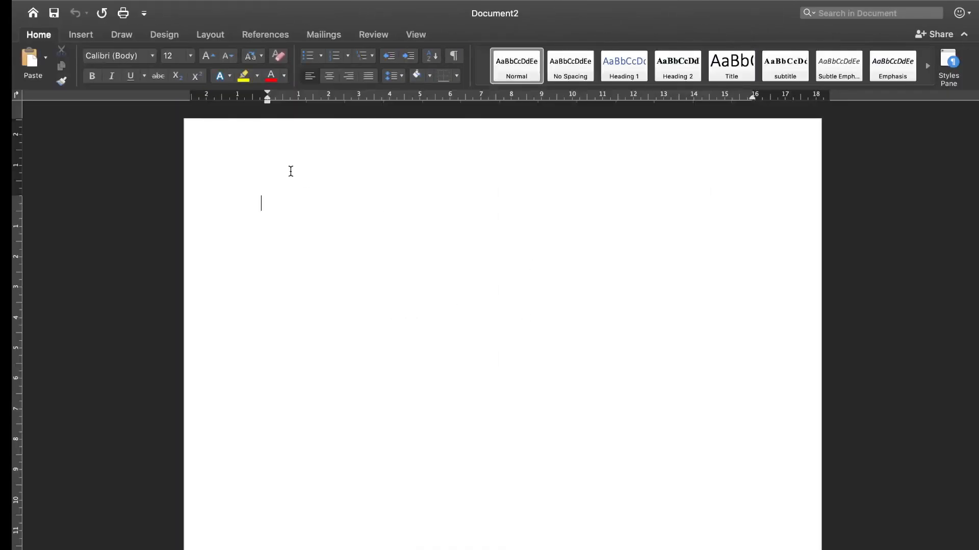
pyautogui.write('R TABEL Unvntar')
pyautogui.press('BackSpace')
pyautogui.press('BackSpace')
pyautogui.press('BackSpace')
pyautogui.press('BackSpace')
pyautogui.press('BackSpace')
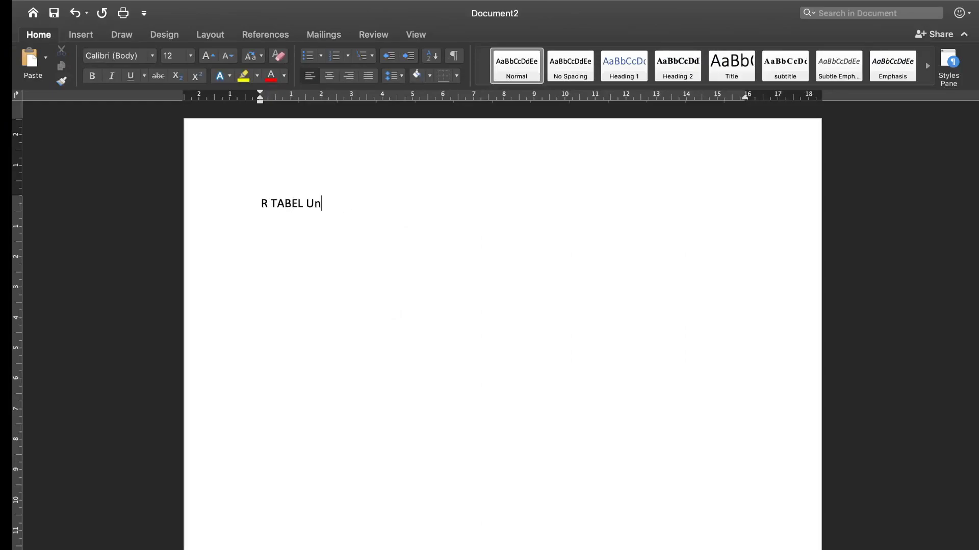
pyautogui.write('tuk sig 0,05 pada ')
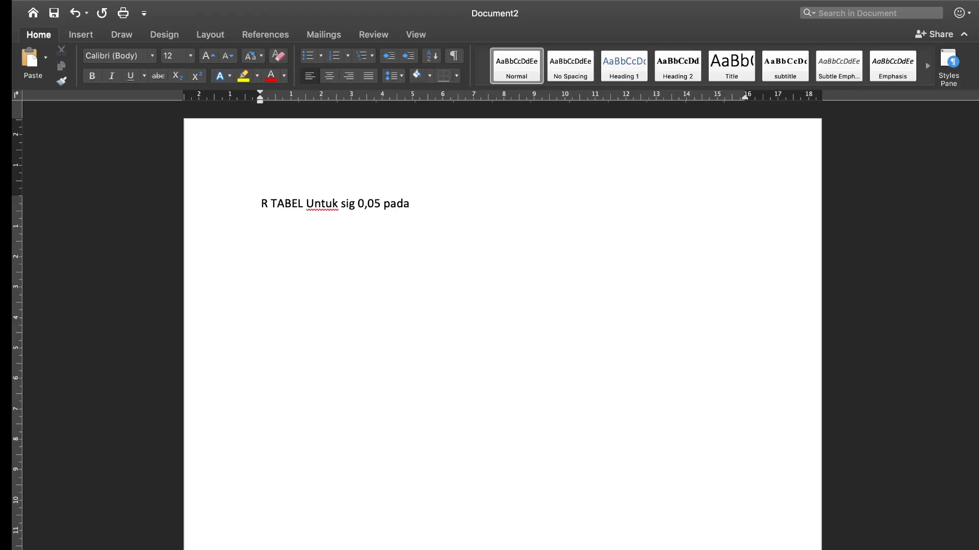
pyautogui.write('uji dua arah.')
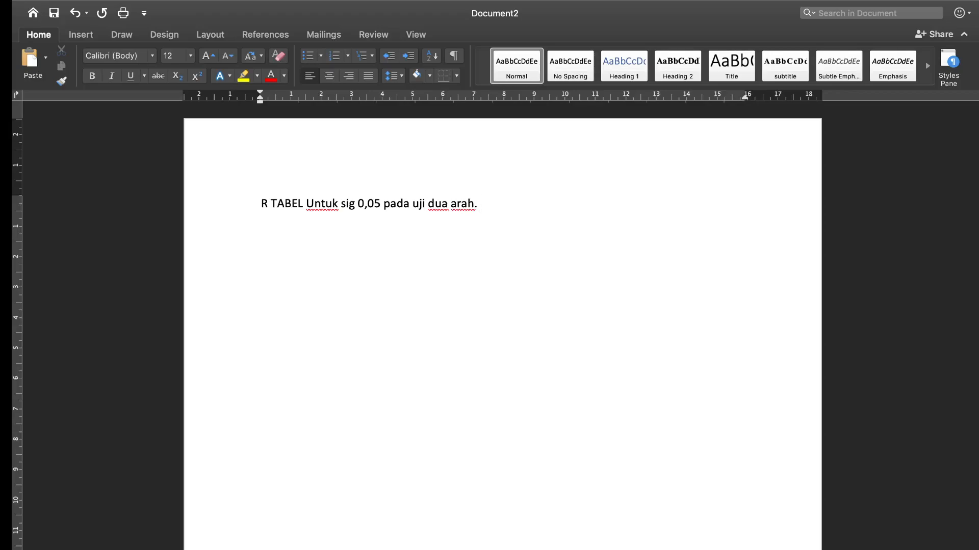
# Step: Add a second line reading "Jumlah responden 123. N: 123 ….R?"
pyautogui.write('jumlah resp')
pyautogui.write('onden 1')
pyautogui.write('234')
pyautogui.write('N')
pyautogui.write(': ')
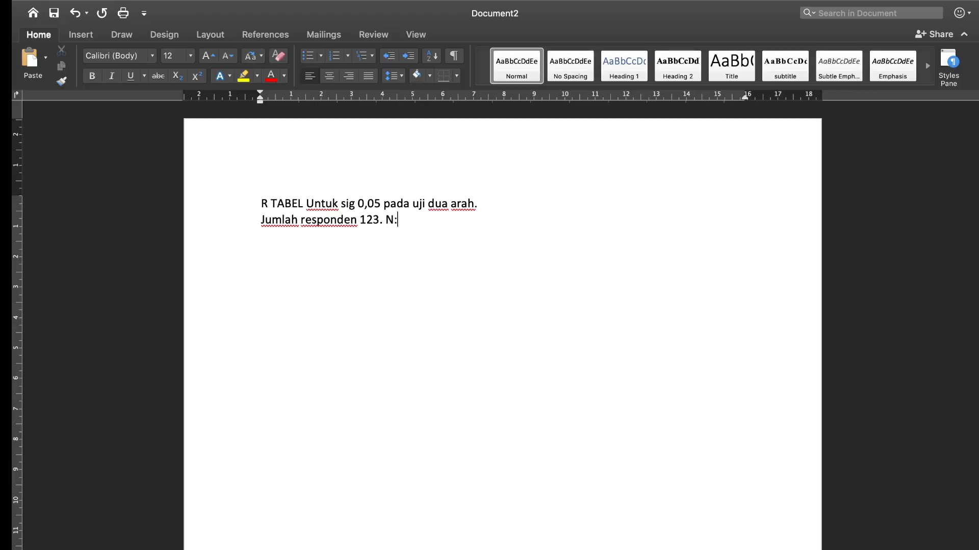
pyautogui.write('123')
pyautogui.write('....R?')
# Step: Set the font size of both lines to 22 and insert "t" after the R in the second line
pyautogui.press('super+a')
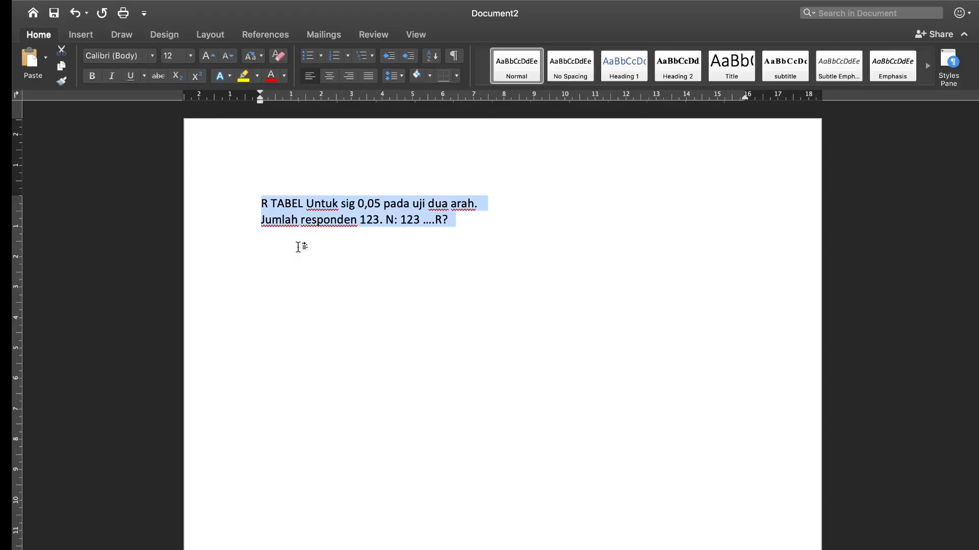
pyautogui.click(194, 61)
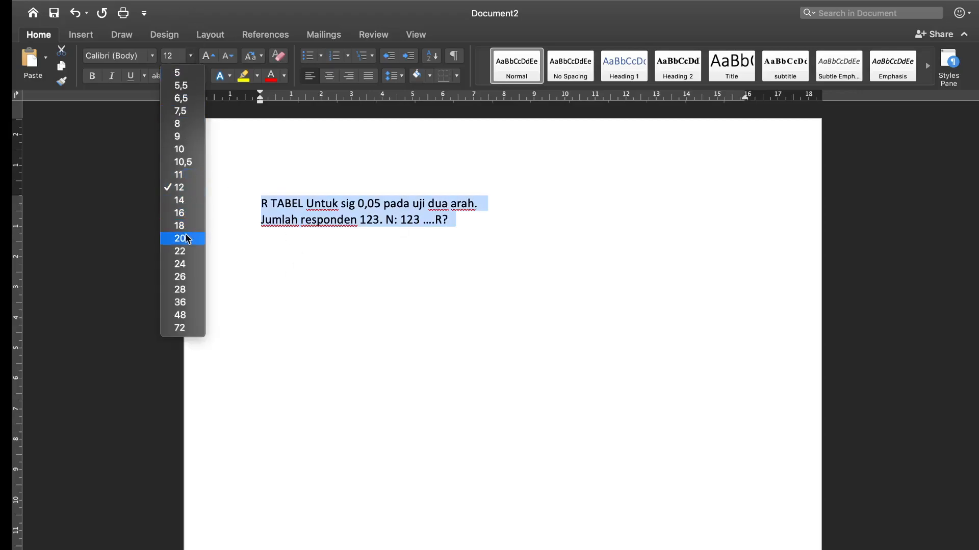
pyautogui.click(186, 255)
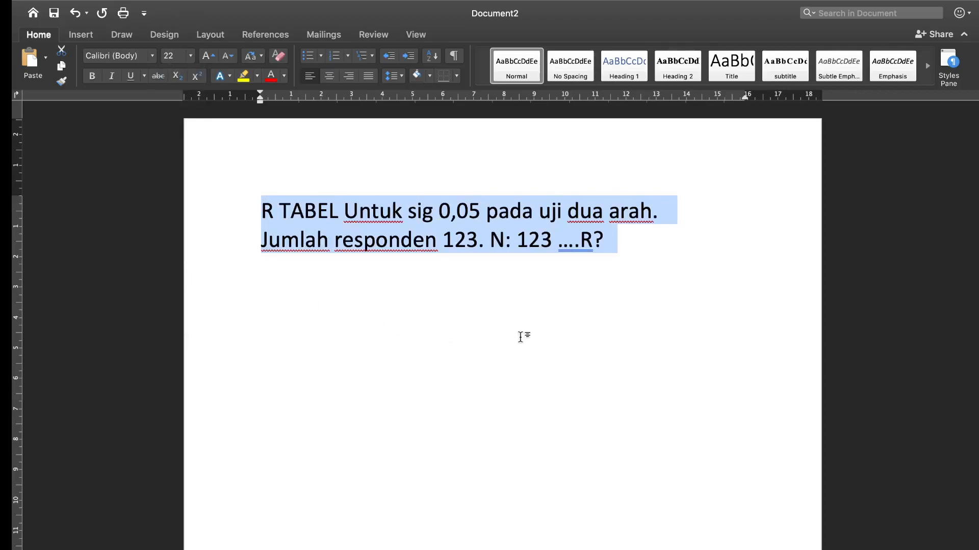
pyautogui.click(524, 335)
pyautogui.click(597, 244)
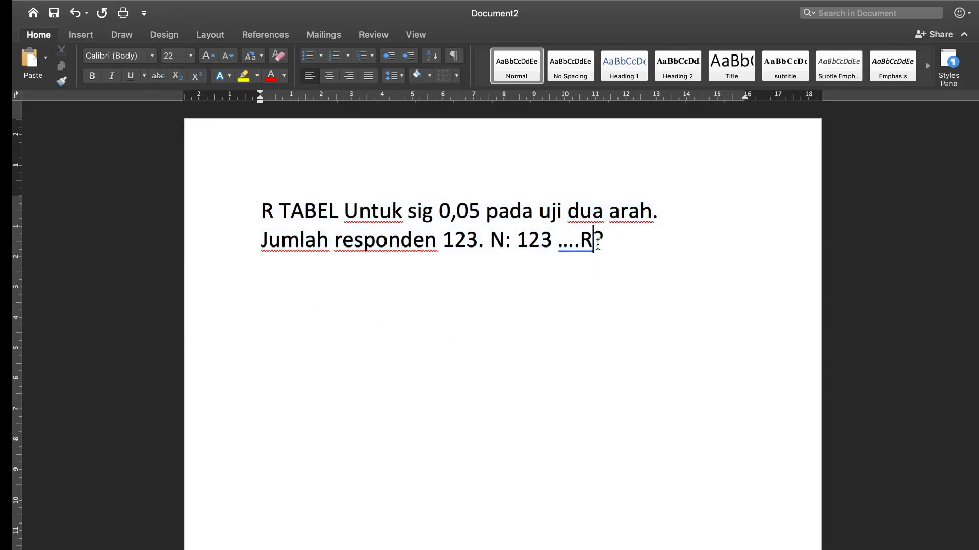
pyautogui.write('t')
# Step: Switch to tabel_r.pdf in Preview and examine the two-tailed significance headings (uji dua arah) above the r table
pyautogui.click(766, 549)
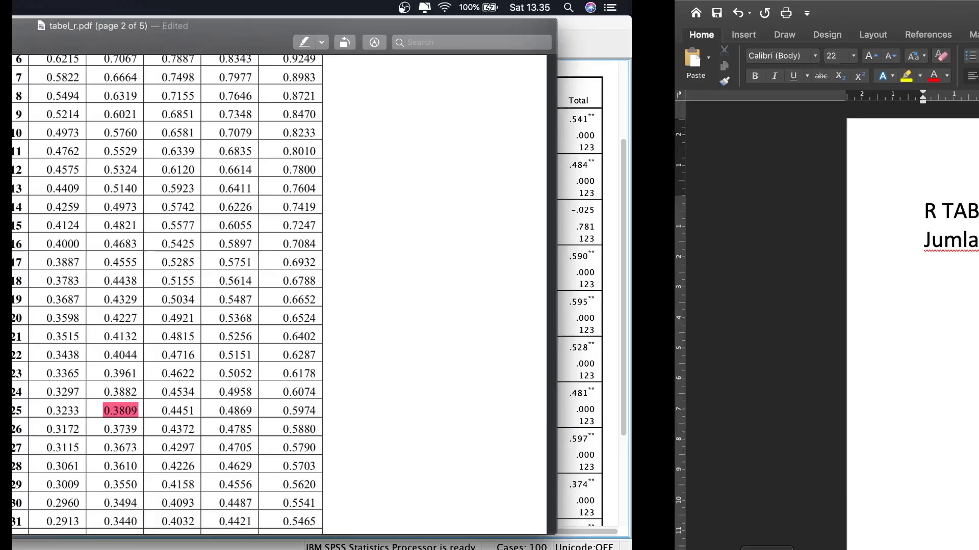
pyautogui.scroll(8, 454, 233)
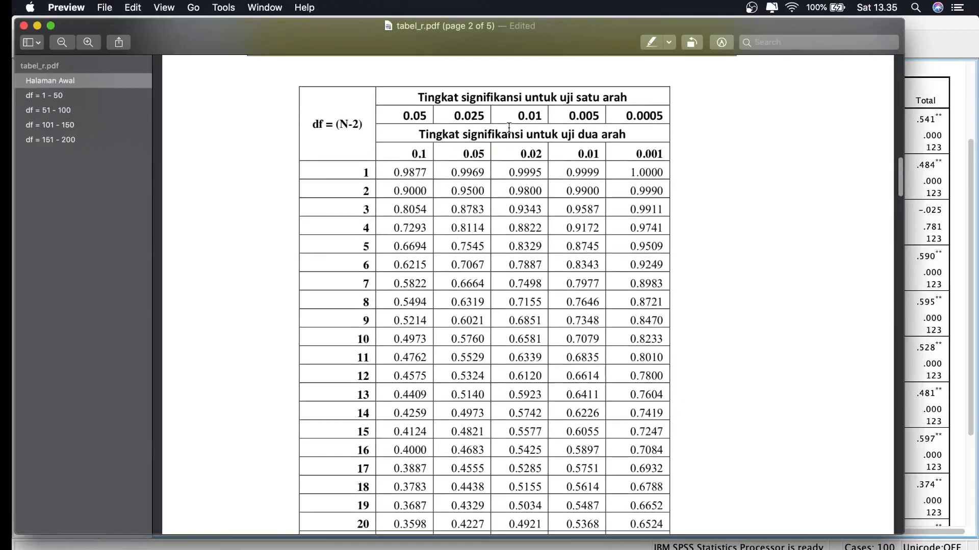
pyautogui.moveTo(419, 138); pyautogui.dragTo(630, 138)
pyautogui.click(627, 149)
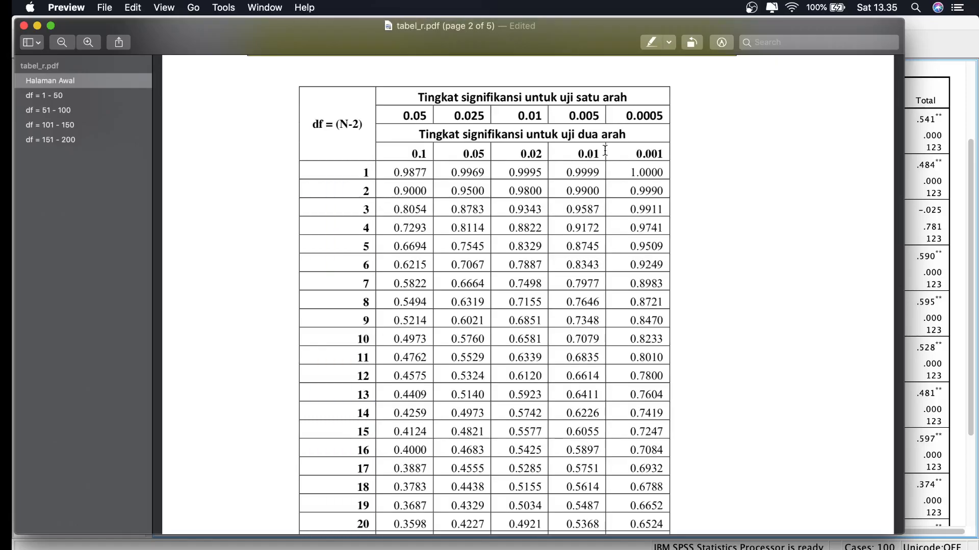
# Step: Highlight the heading "Tingkat signifikansi untuk uji dua arah" and the 0.05 column label below it in green
pyautogui.moveTo(418, 134); pyautogui.dragTo(628, 134)
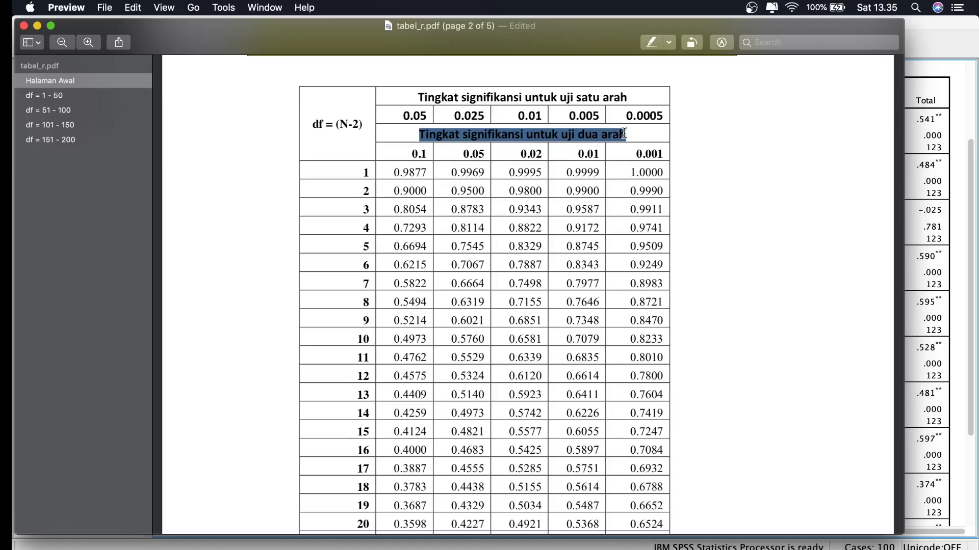
pyautogui.click(671, 44)
pyautogui.click(671, 74)
pyautogui.click(659, 173)
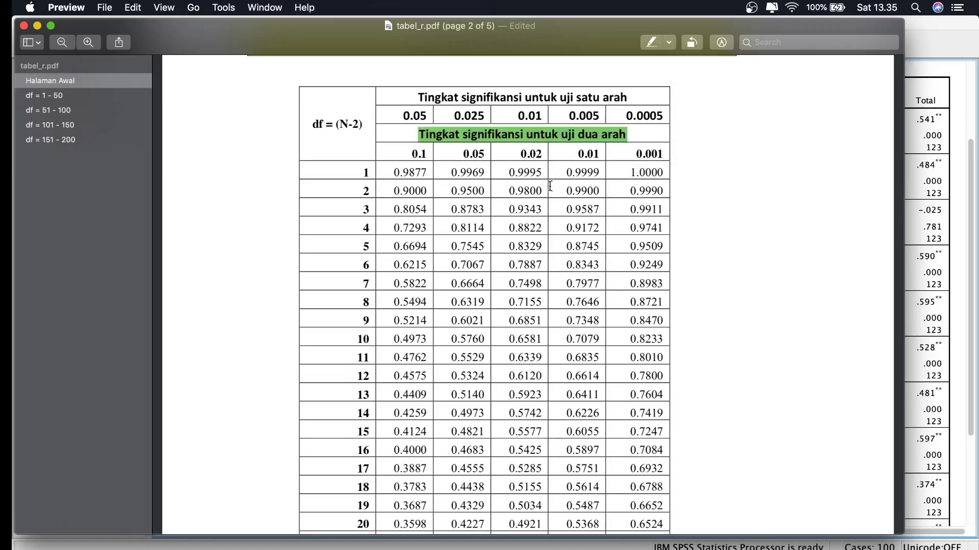
pyautogui.moveTo(461, 154); pyautogui.dragTo(489, 154)
pyautogui.click(651, 44)
pyautogui.click(718, 196)
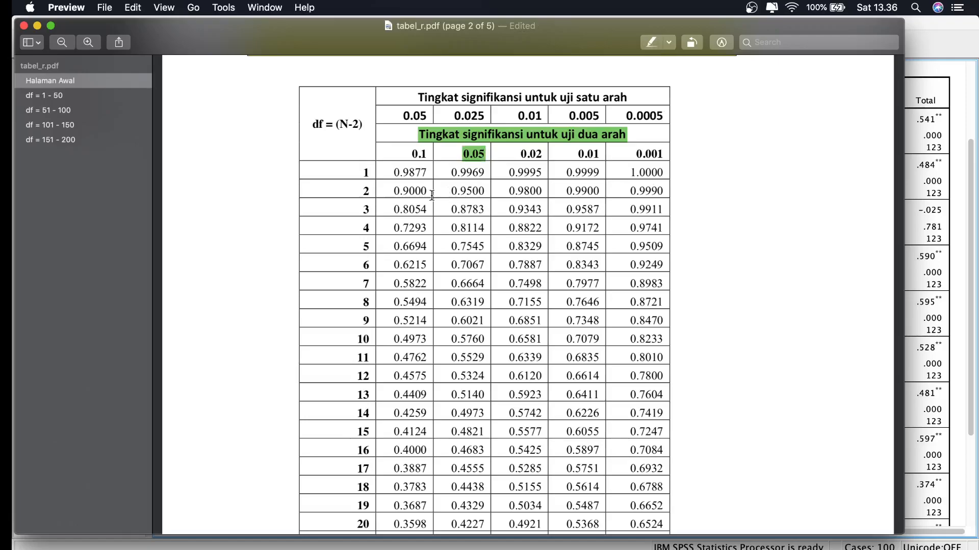
# Step: Examine the df rows of the r table and its df = (N-2) heading
pyautogui.scroll(-2, 344, 265)
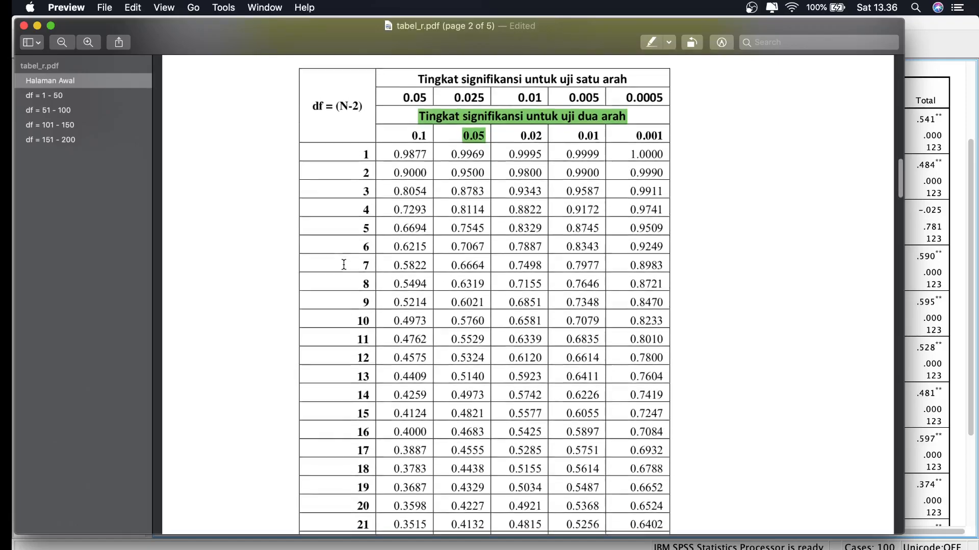
pyautogui.scroll(-1, 343, 265)
pyautogui.scroll(-9, 344, 265)
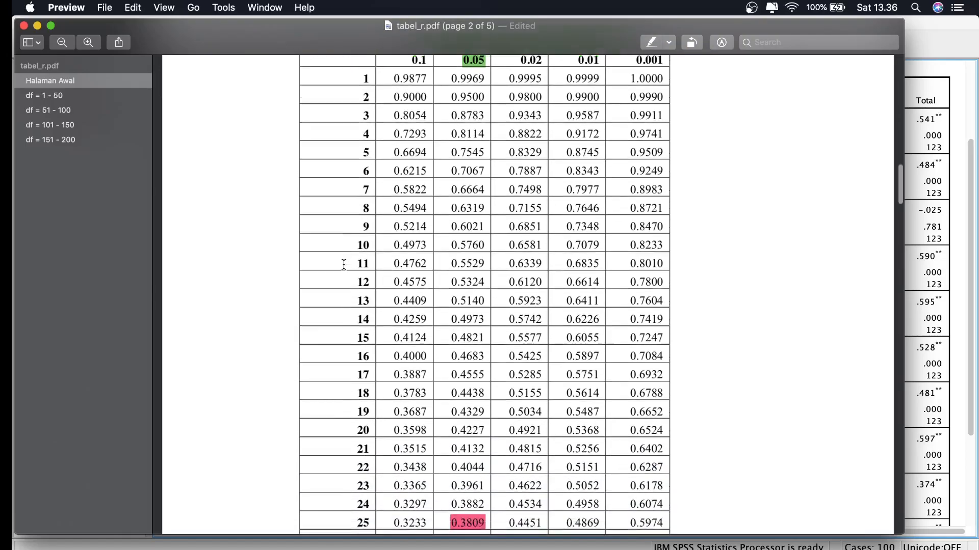
pyautogui.scroll(-20, 343, 264)
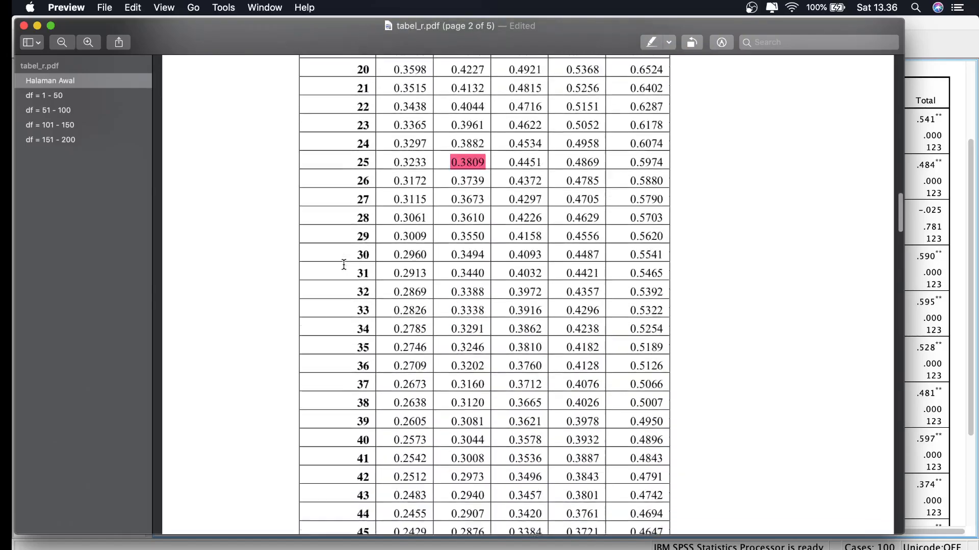
pyautogui.scroll(20, 343, 265)
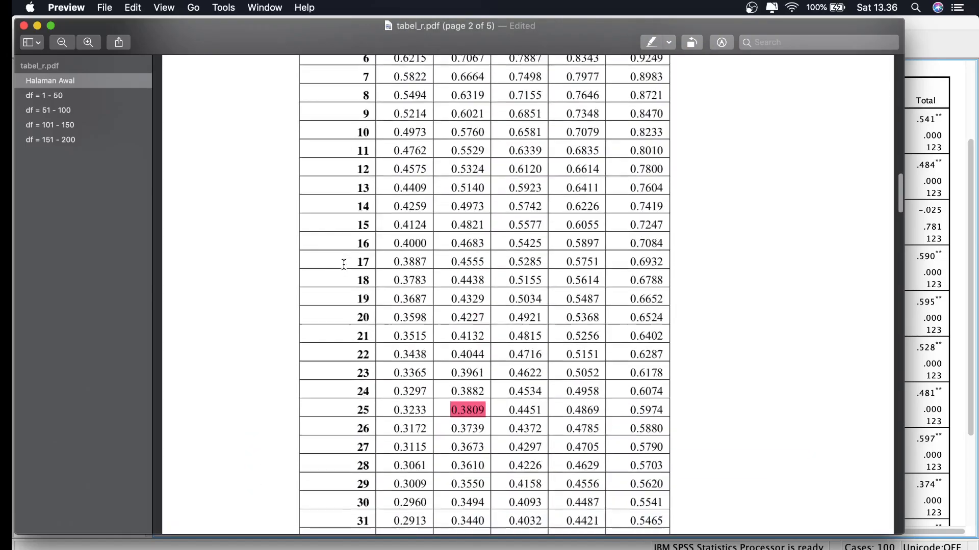
pyautogui.scroll(-8, 344, 265)
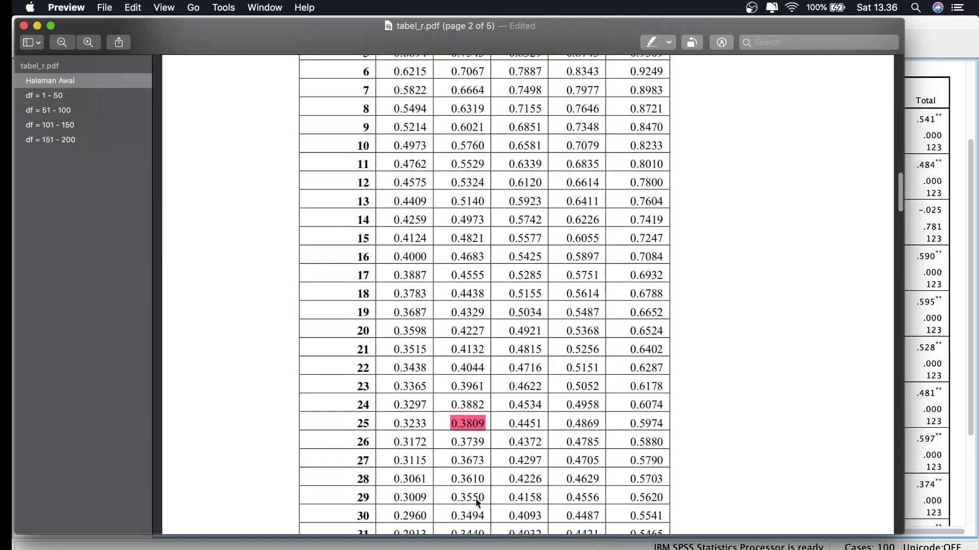
pyautogui.scroll(9, 432, 380)
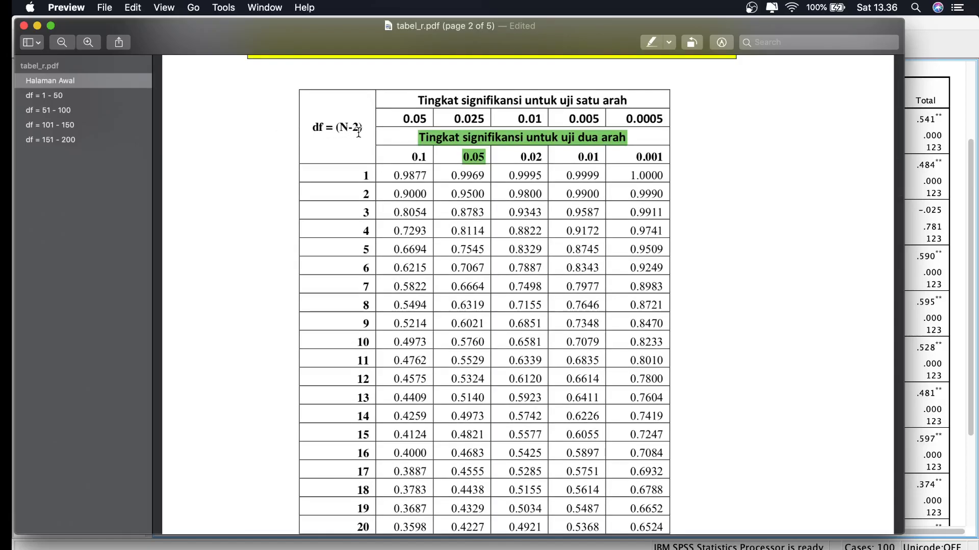
# Step: Switch to Microsoft Word and insert a dash and a line break after "Jumlah responden 123"
pyautogui.click(605, 548)
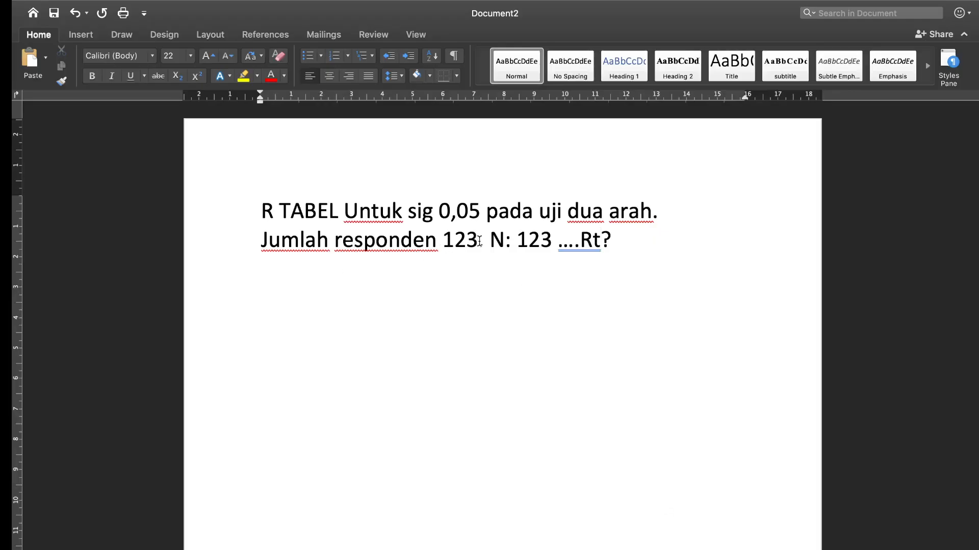
pyautogui.write('--')
pyautogui.press('Return')
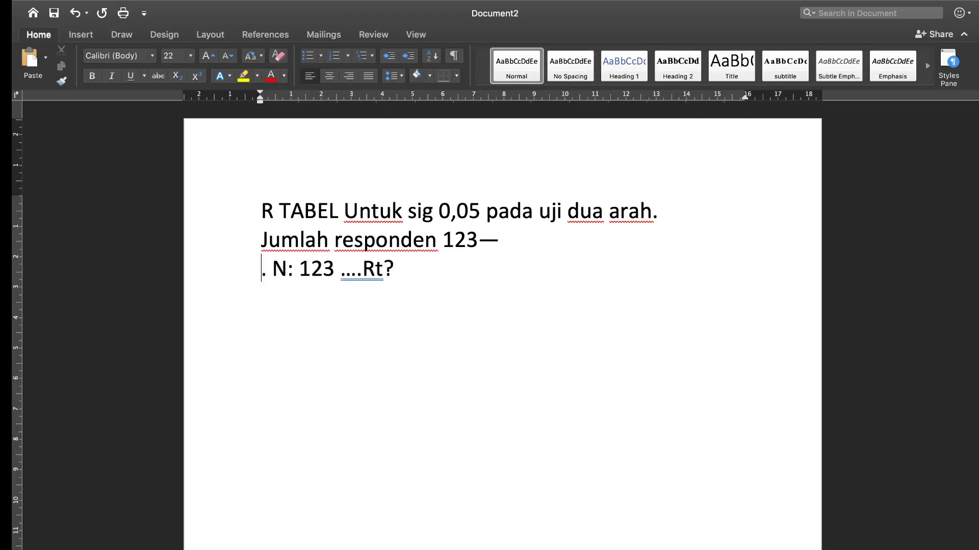
# Step: Complete the respondents line after 123 with "→ df : N-2: 123-2 : 121.", replacing the dash, and highlight "121." in yellow
pyautogui.click(501, 240)
pyautogui.press('BackSpace')
pyautogui.write('>')
pyautogui.press('BackSpace')
pyautogui.press('BackSpace')
pyautogui.write('--> d')
pyautogui.write('f : N')
pyautogui.write('-')
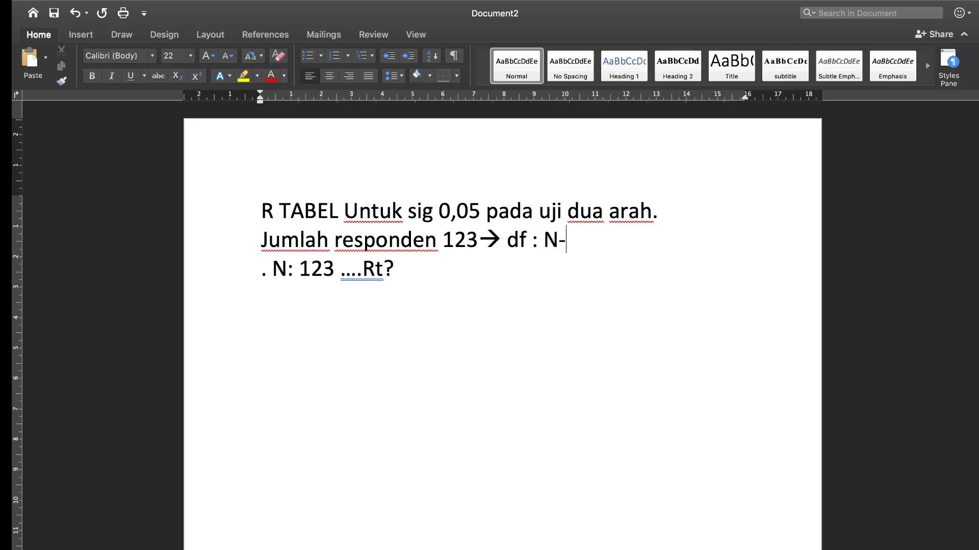
pyautogui.write('2: 123')
pyautogui.write('-2 : 123-2 :')
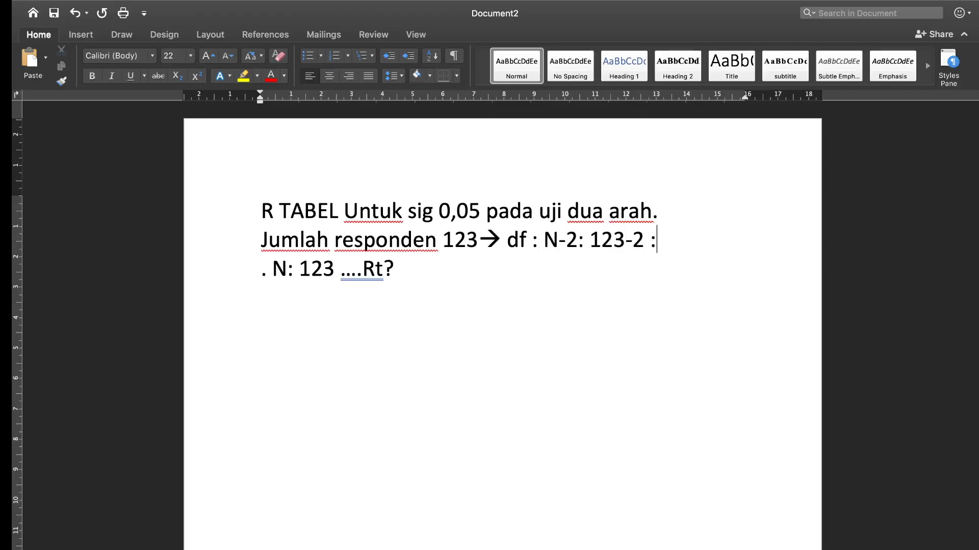
pyautogui.write('1')
pyautogui.moveTo(662, 237); pyautogui.dragTo(704, 240)
pyautogui.click(243, 76)
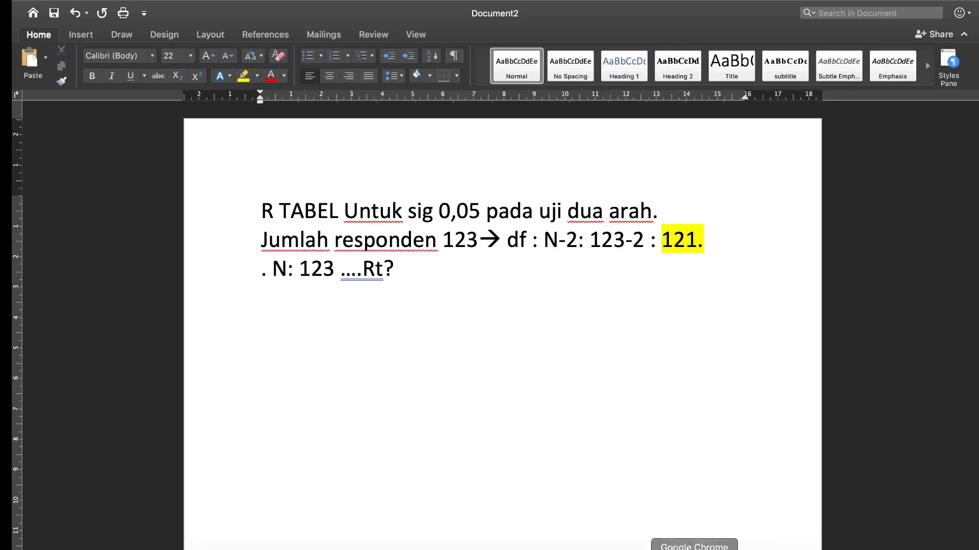
# Step: Switch to tabel_r.pdf in Preview and examine the two-tailed significance heading above the rows starting at df 101
pyautogui.click(767, 548)
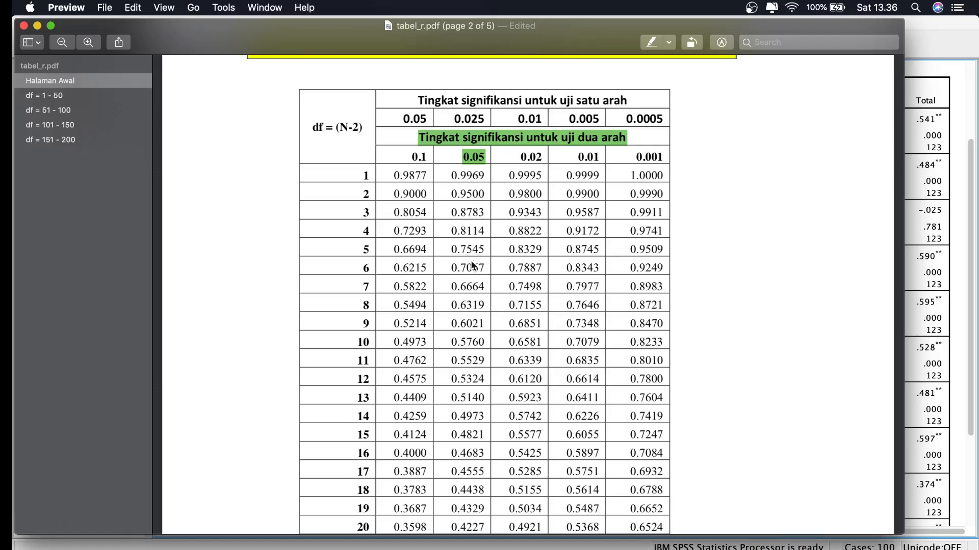
pyautogui.scroll(-5, 463, 320)
pyautogui.scroll(-12, 463, 321)
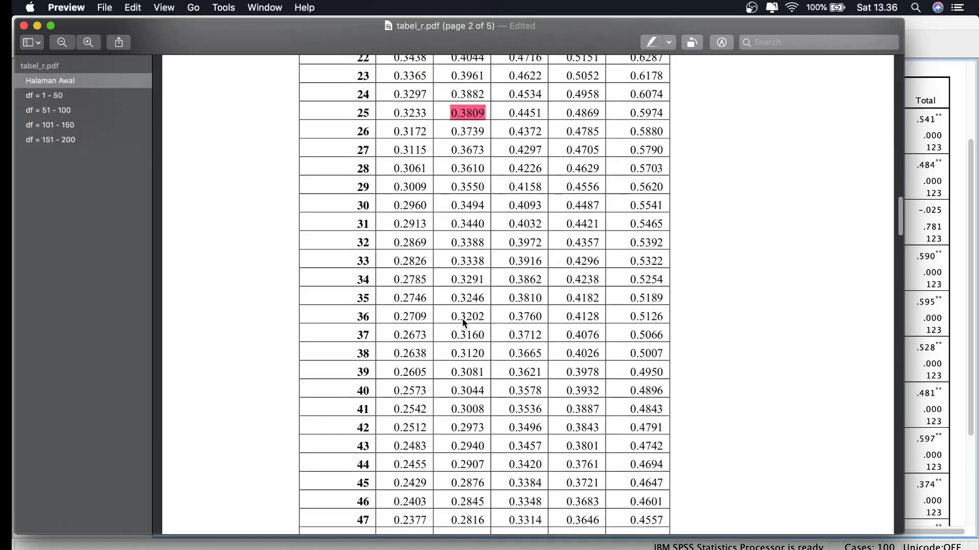
pyautogui.scroll(-10, 463, 321)
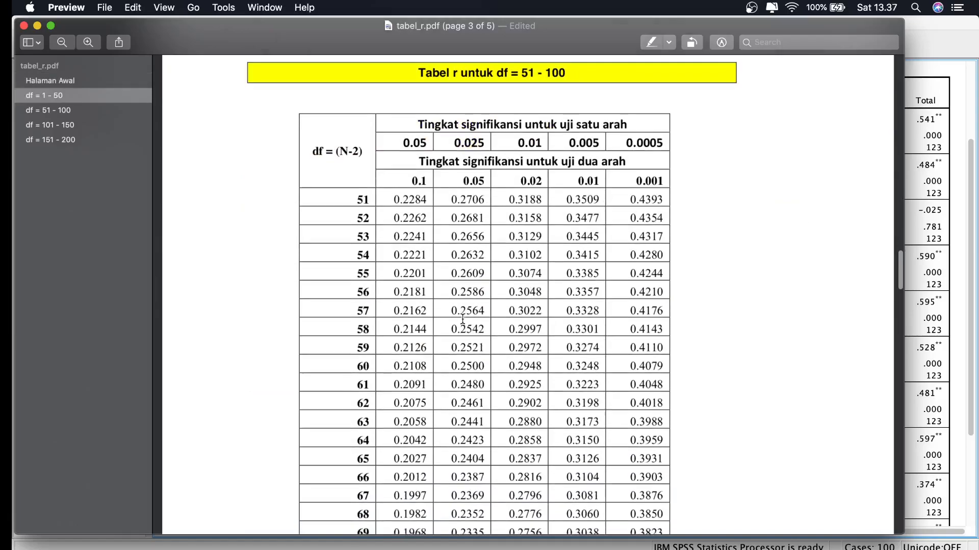
pyautogui.scroll(-15, 462, 319)
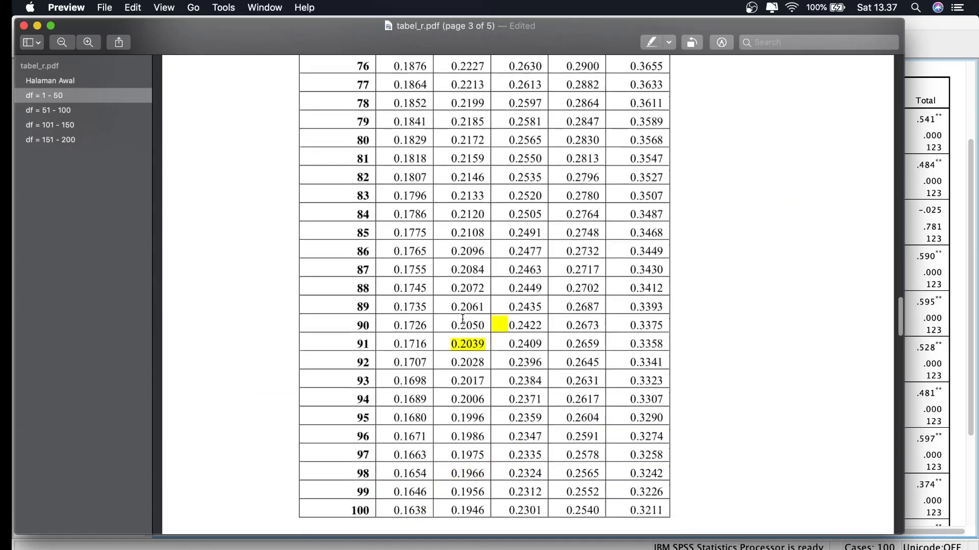
pyautogui.scroll(-3, 462, 319)
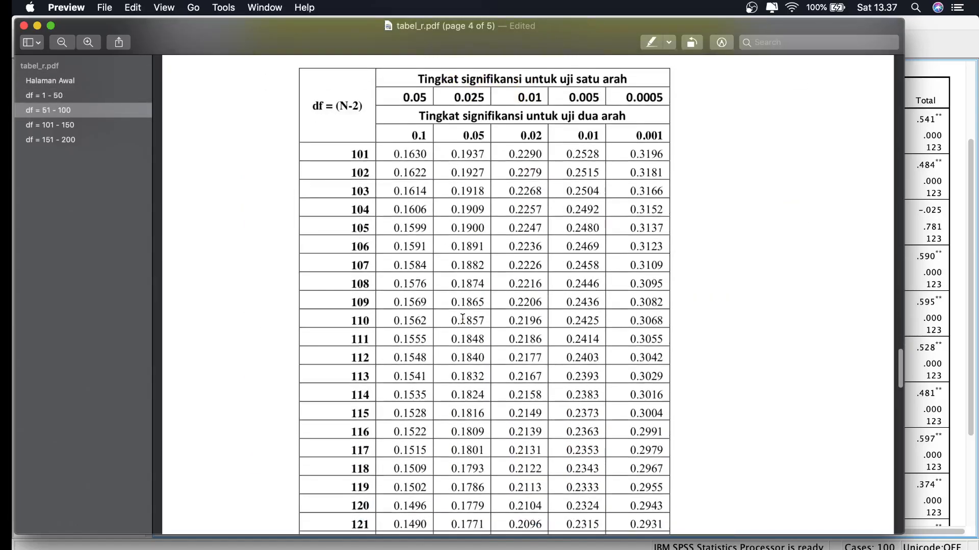
pyautogui.moveTo(409, 95); pyautogui.dragTo(532, 133)
pyautogui.click(532, 133)
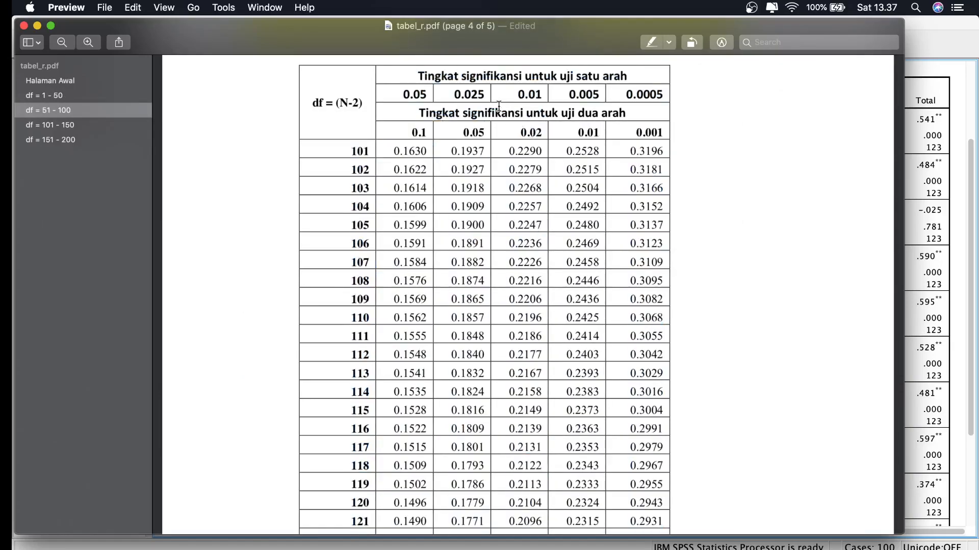
pyautogui.moveTo(478, 112); pyautogui.dragTo(507, 112)
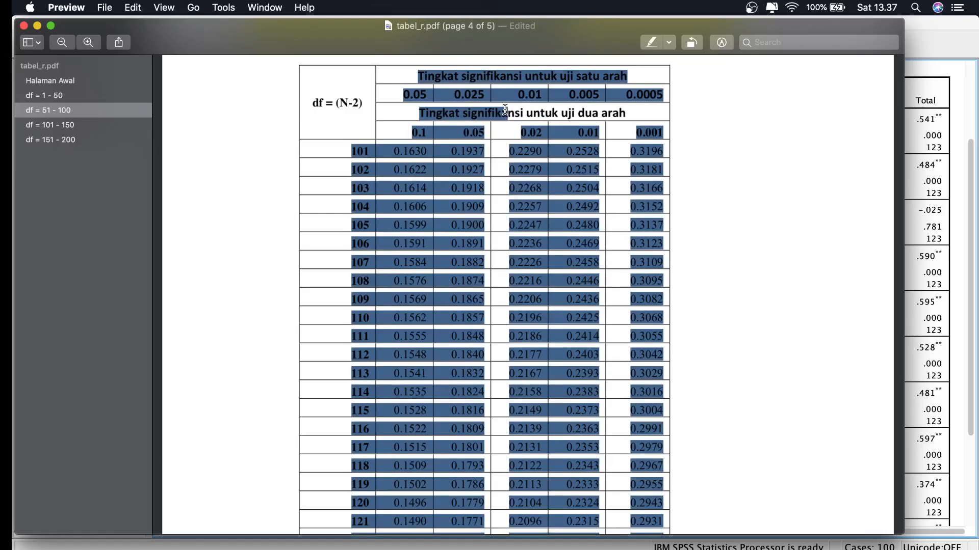
pyautogui.click(546, 112)
pyautogui.moveTo(633, 114); pyautogui.dragTo(492, 112)
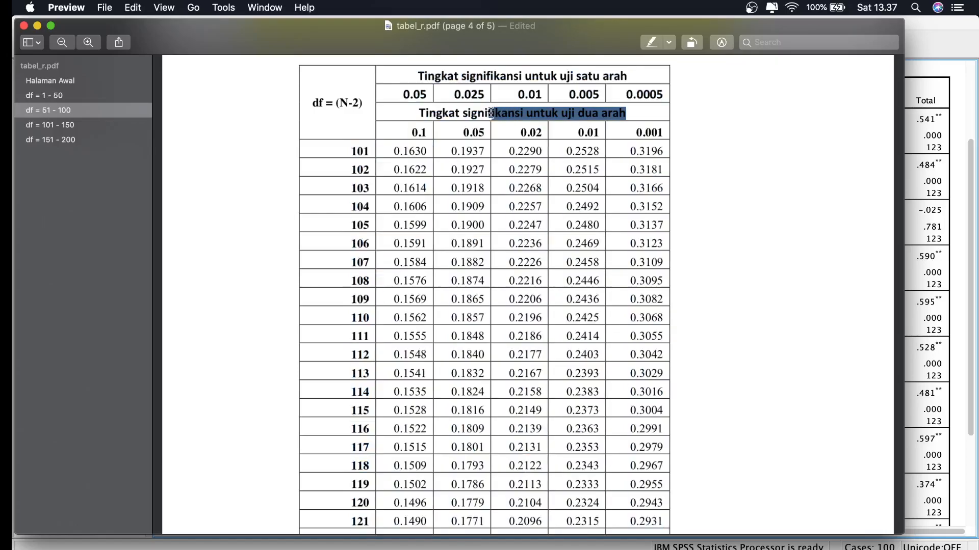
pyautogui.click(498, 160)
# Step: Highlight the value 0.1771 in the df 121 row under two-tailed significance 0.05 in green
pyautogui.scroll(-3, 395, 373)
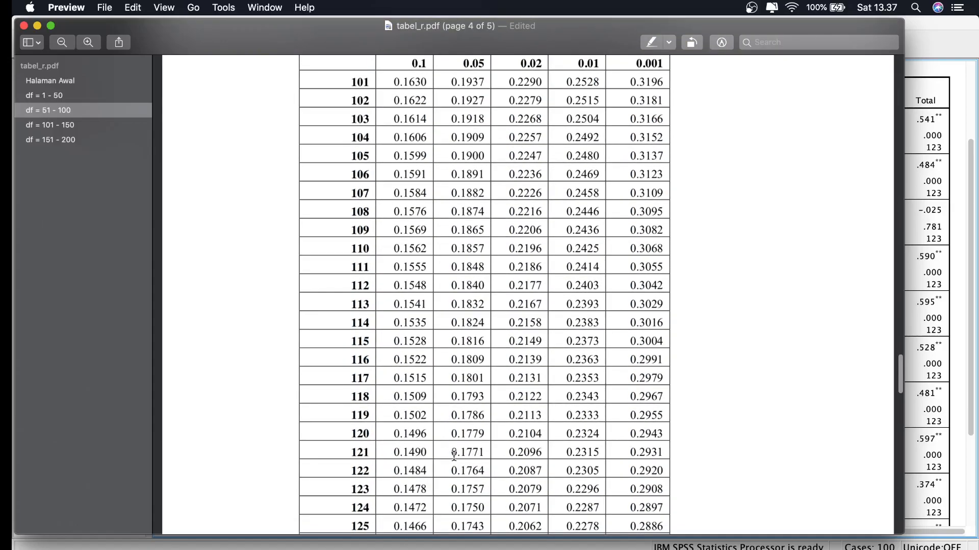
pyautogui.moveTo(449, 453); pyautogui.dragTo(486, 452)
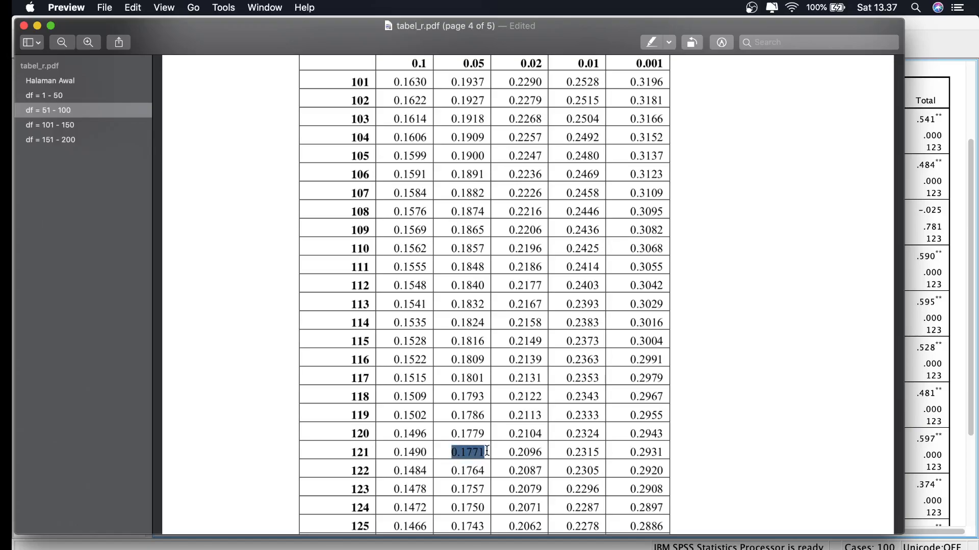
pyautogui.click(651, 42)
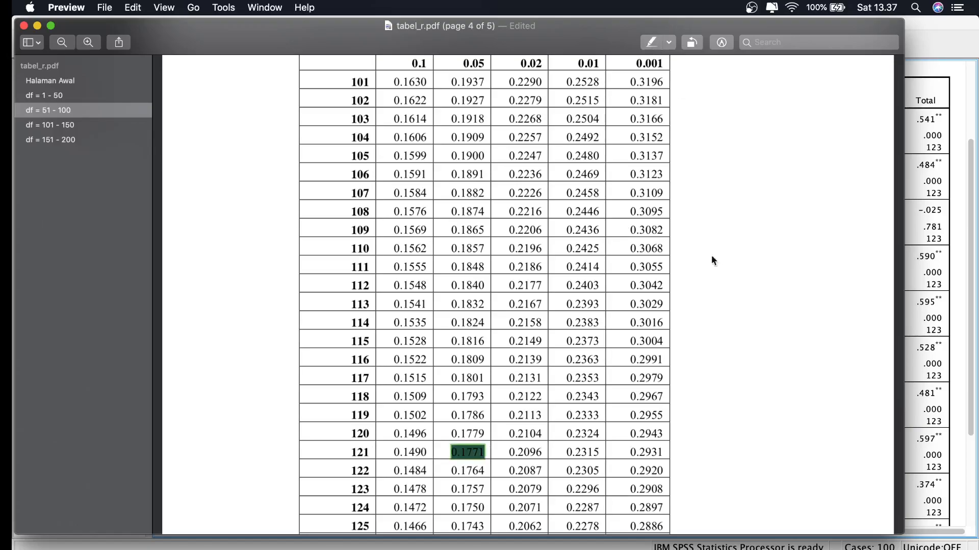
pyautogui.click(770, 401)
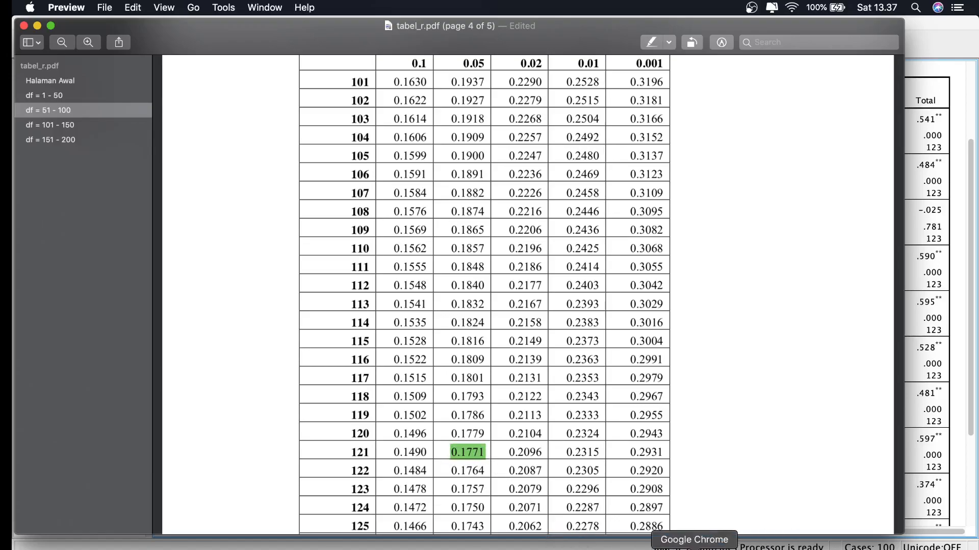
# Step: Switch to Microsoft Word and change the N value in the third line to 121
pyautogui.click(542, 546)
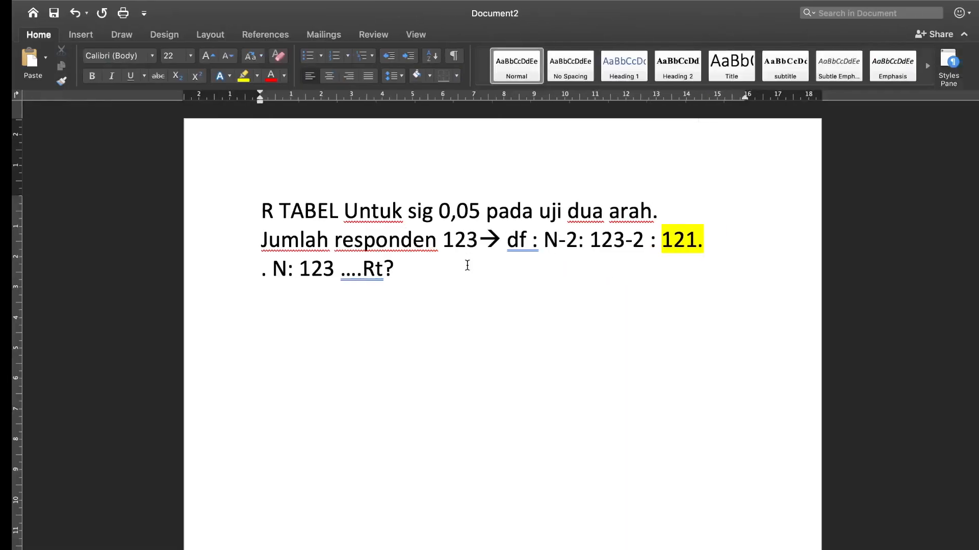
pyautogui.click(395, 273)
pyautogui.click(330, 269)
pyautogui.press('BackSpace')
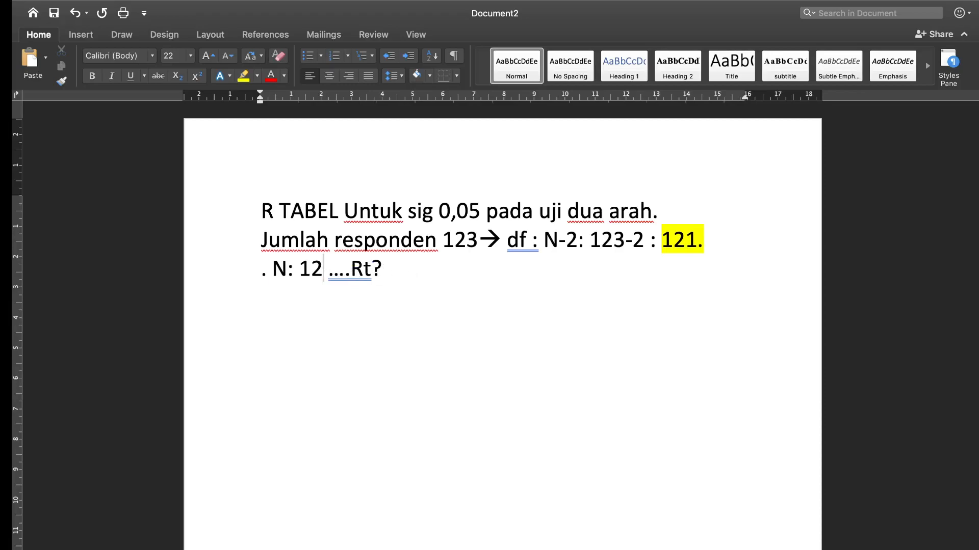
pyautogui.write('1')
# Step: Replace the question mark after Rt in the third line with ": 0,"
pyautogui.press('BackSpace')
pyautogui.write(';')
pyautogui.press('BackSpace')
pyautogui.press('BackSpace')
pyautogui.write(';')
pyautogui.press('BackSpace')
pyautogui.press('BackSpace')
pyautogui.write(';')
pyautogui.press('BackSpace')
pyautogui.write(': 0,')
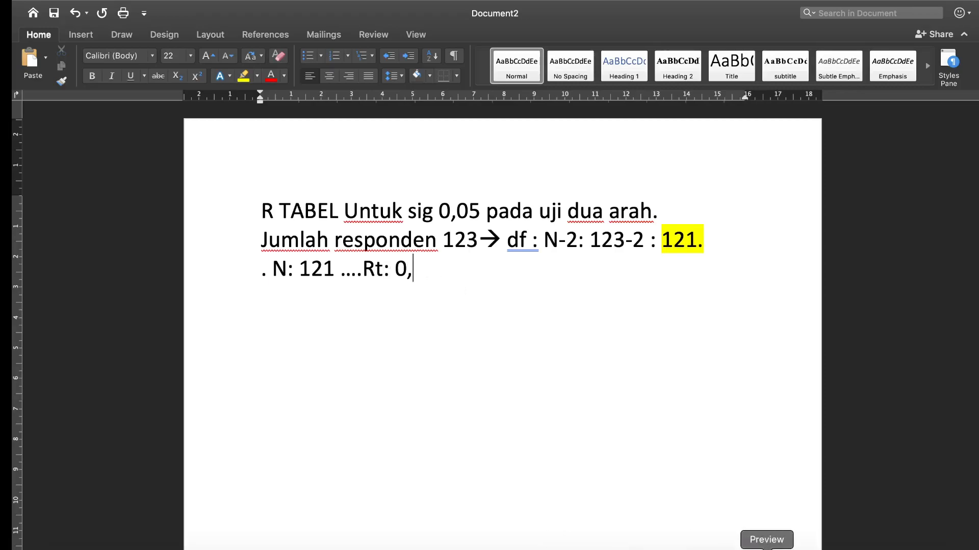
# Step: Check the highlighted r value in Preview, complete Rt as 0,1771 in the Word document and highlight it in yellow
pyautogui.click(766, 548)
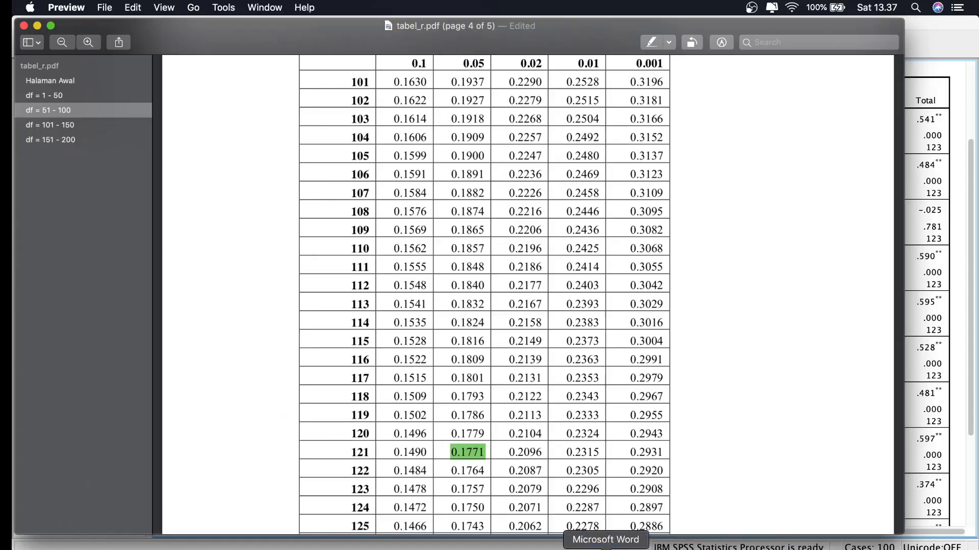
pyautogui.click(605, 549)
pyautogui.write('1771')
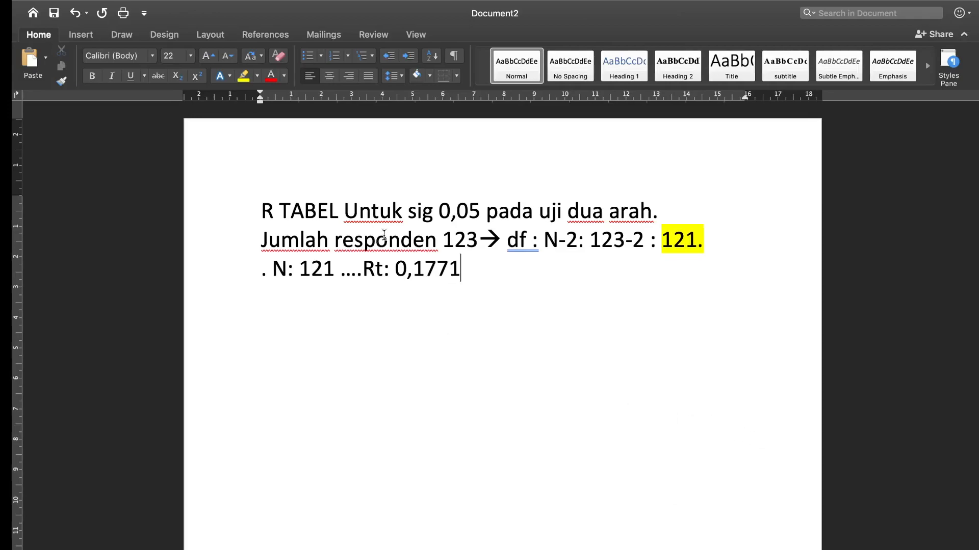
pyautogui.moveTo(396, 269); pyautogui.dragTo(462, 274)
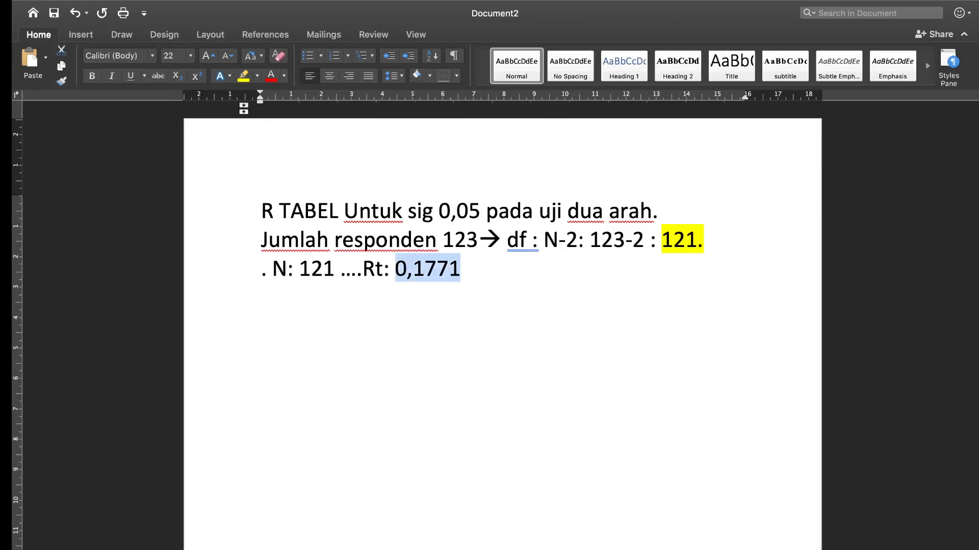
pyautogui.click(244, 76)
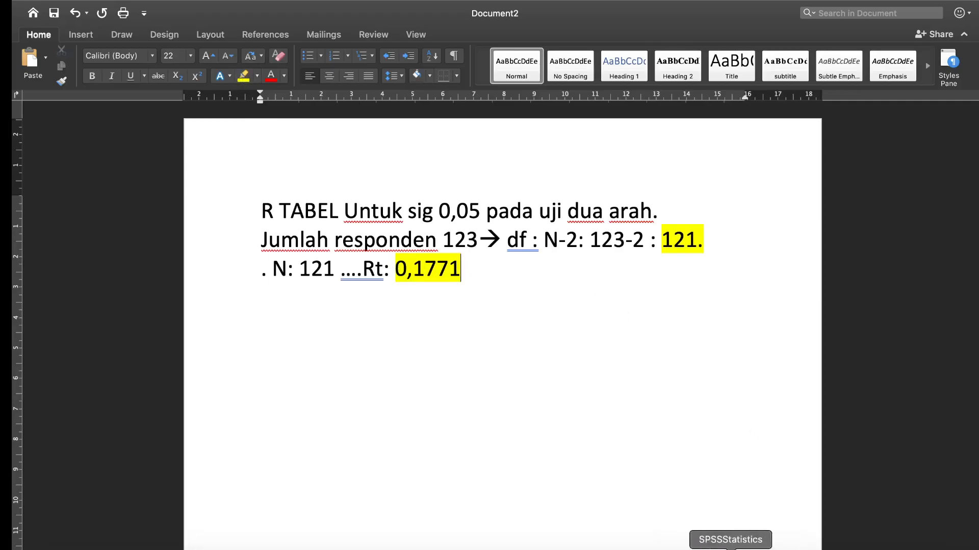
# Step: Switch to the SPSS Statistics output and view the Correlations table from its first row and column
pyautogui.click(730, 548)
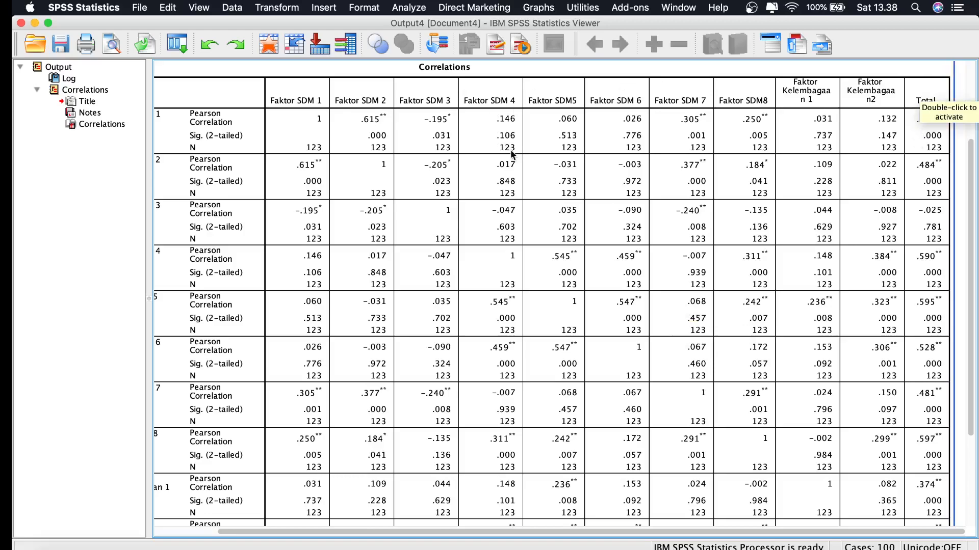
pyautogui.scroll(3, 520, 168)
pyautogui.hscroll(-3, 520, 168)
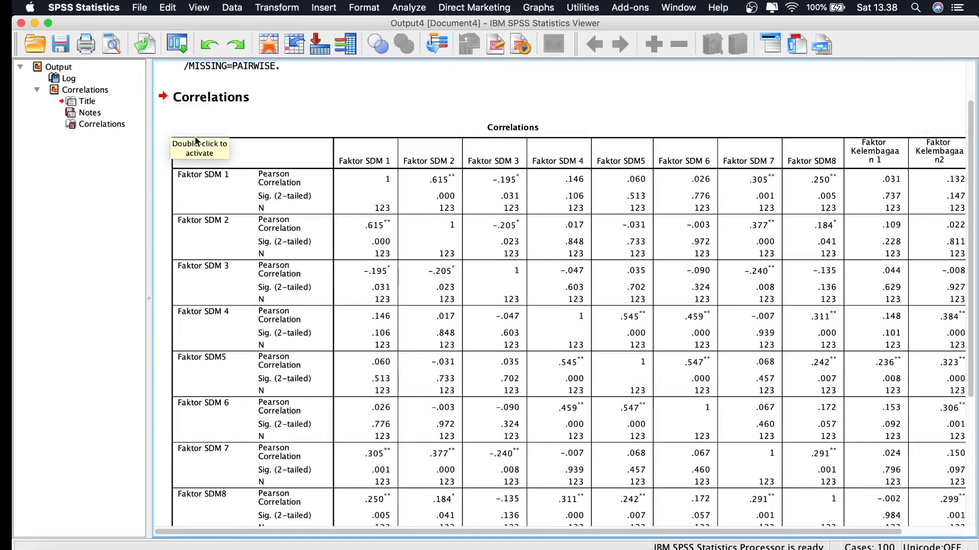
# Step: Copy the SPSS Correlations table and switch to the Word document, setting its page orientation to landscape
pyautogui.click(238, 128)
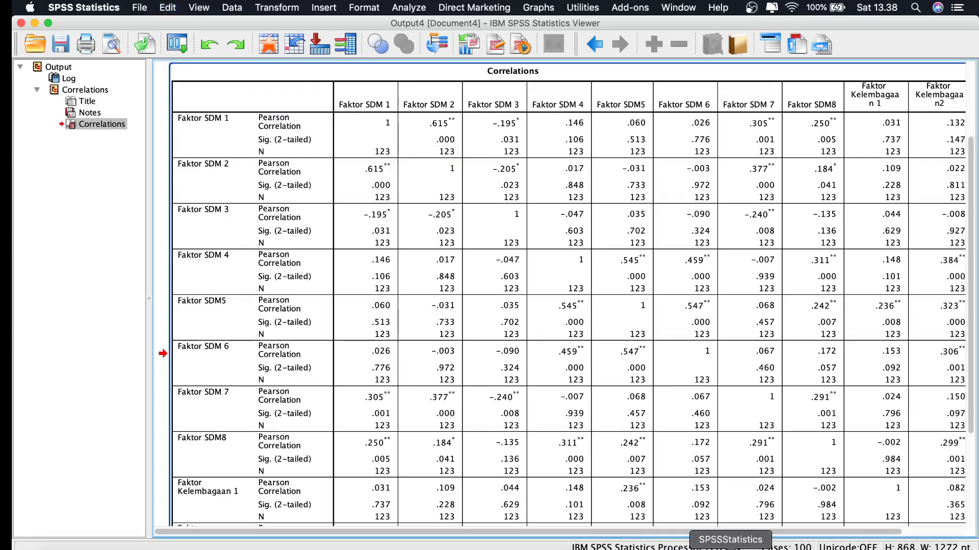
pyautogui.click(605, 548)
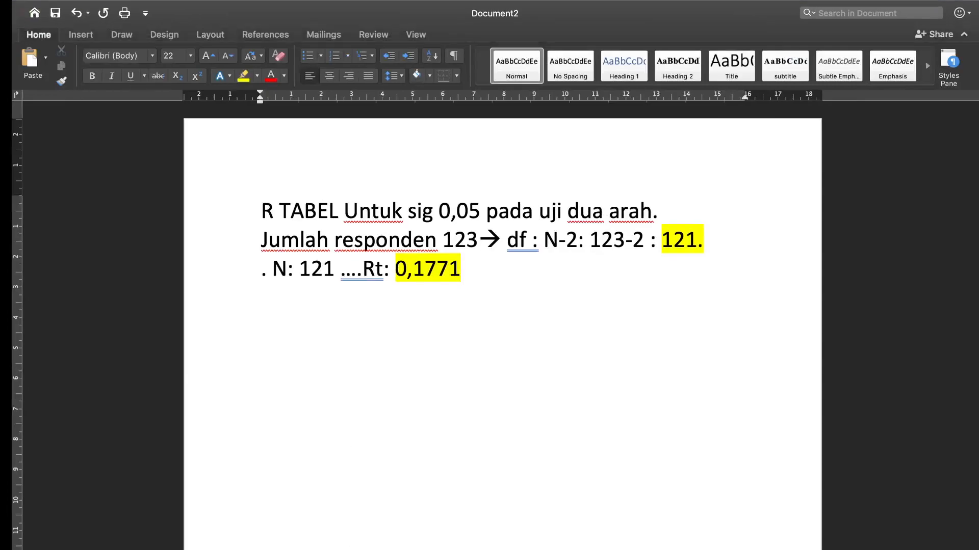
pyautogui.click(207, 38)
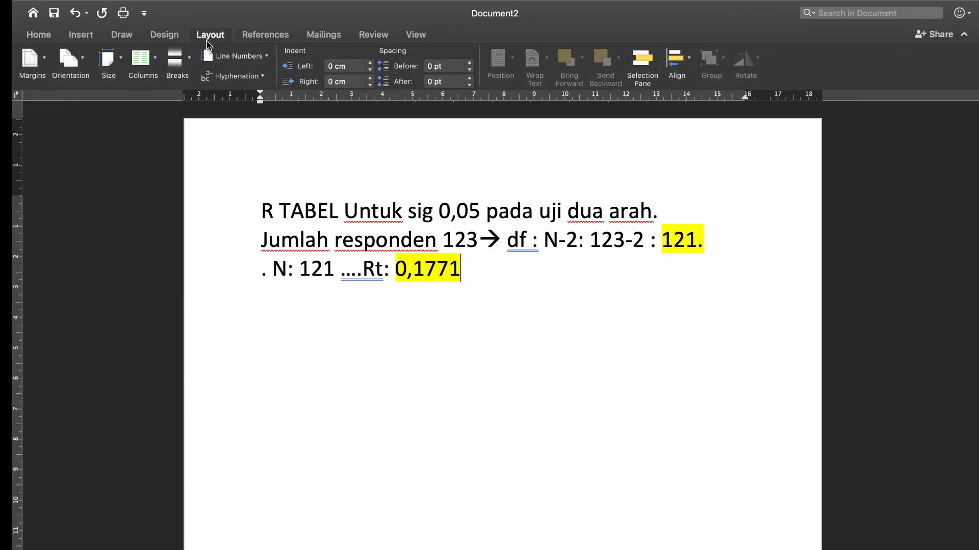
pyautogui.click(82, 68)
pyautogui.click(96, 115)
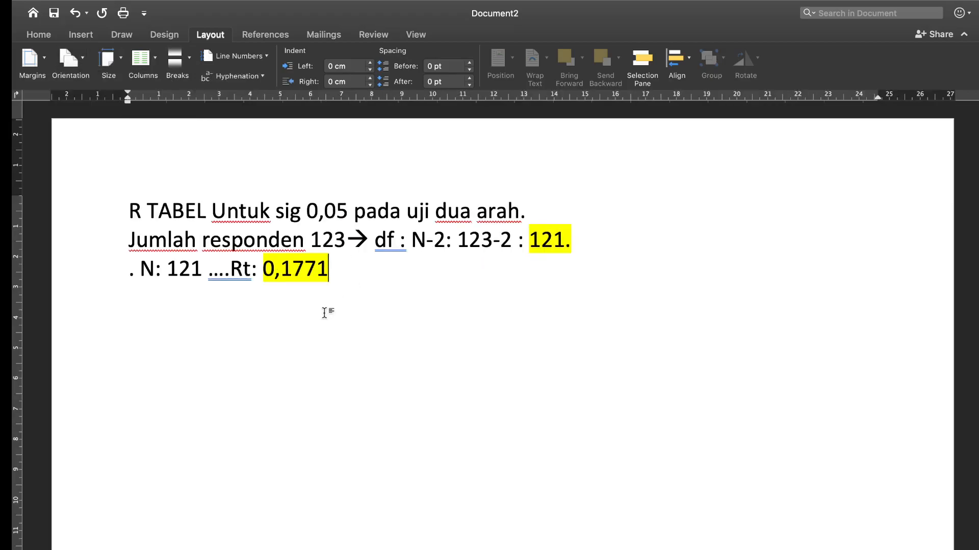
# Step: Paste the Correlations table two lines below the Rt line and look through its rows
pyautogui.press('Return')
pyautogui.press('Return')
pyautogui.press('super+v')
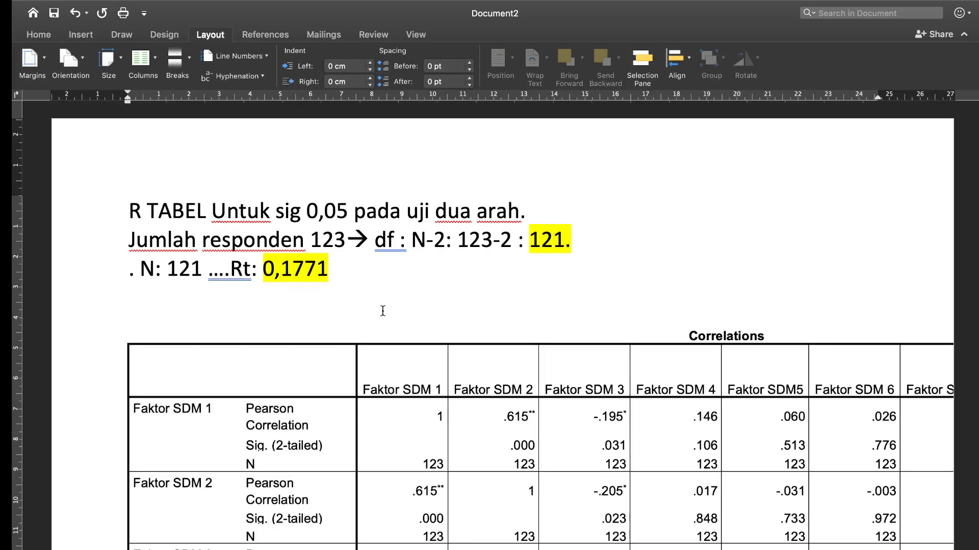
pyautogui.scroll(-15, 383, 310)
pyautogui.scroll(5, 383, 310)
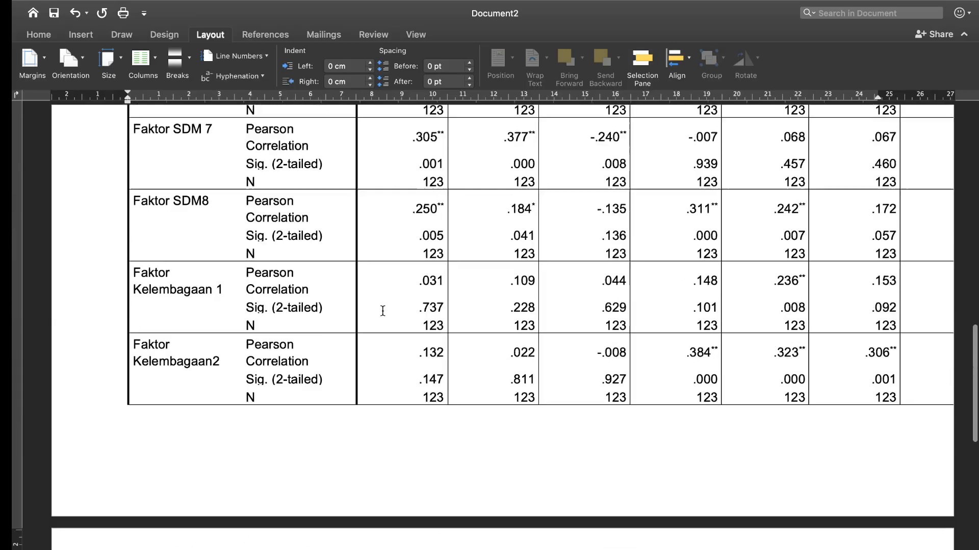
pyautogui.scroll(6, 383, 310)
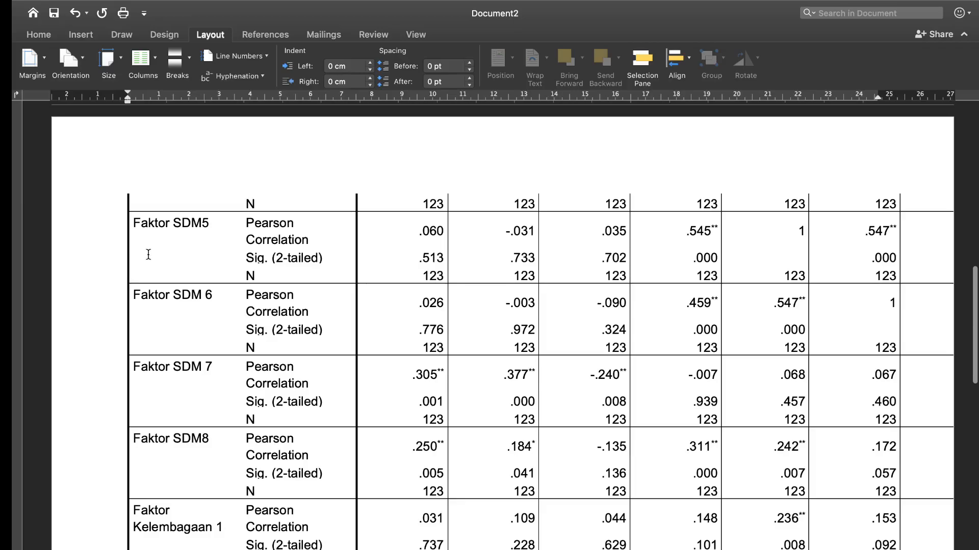
pyautogui.scroll(12, 148, 254)
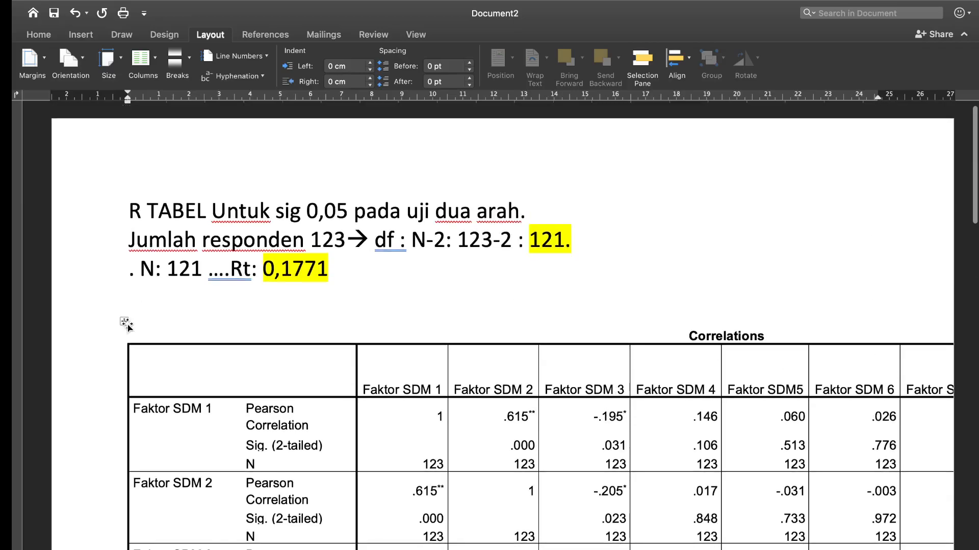
pyautogui.moveTo(125, 323); pyautogui.dragTo(126, 324)
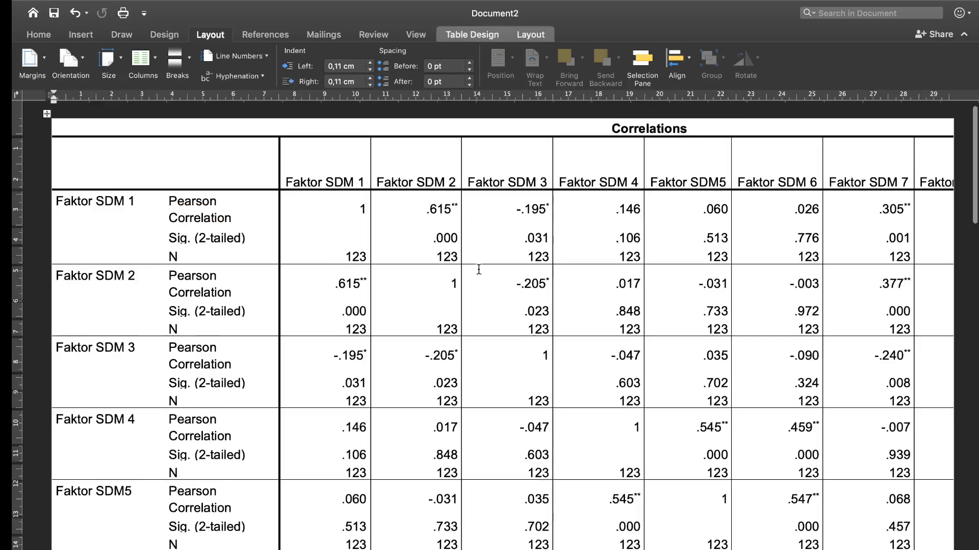
pyautogui.scroll(-7, 479, 269)
pyautogui.scroll(1, 478, 269)
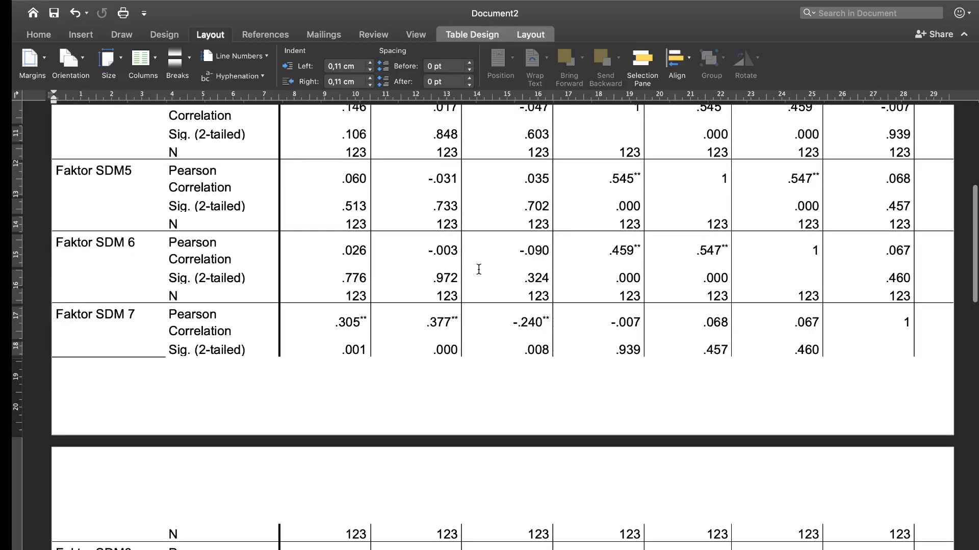
pyautogui.press('super+z')
pyautogui.scroll(6, 498, 376)
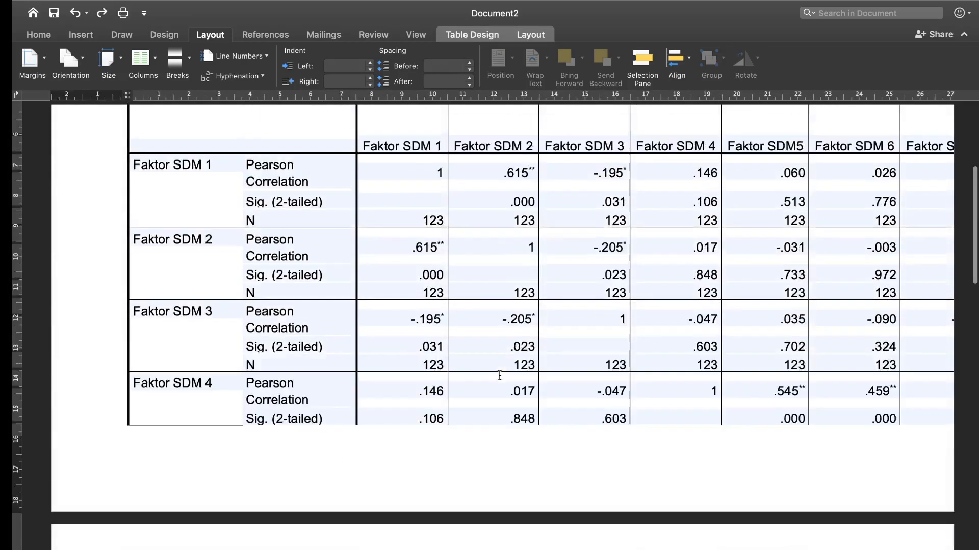
# Step: AutoFit the whole Correlations table so all its columns, including Total, fit within the page width
pyautogui.press('super+a')
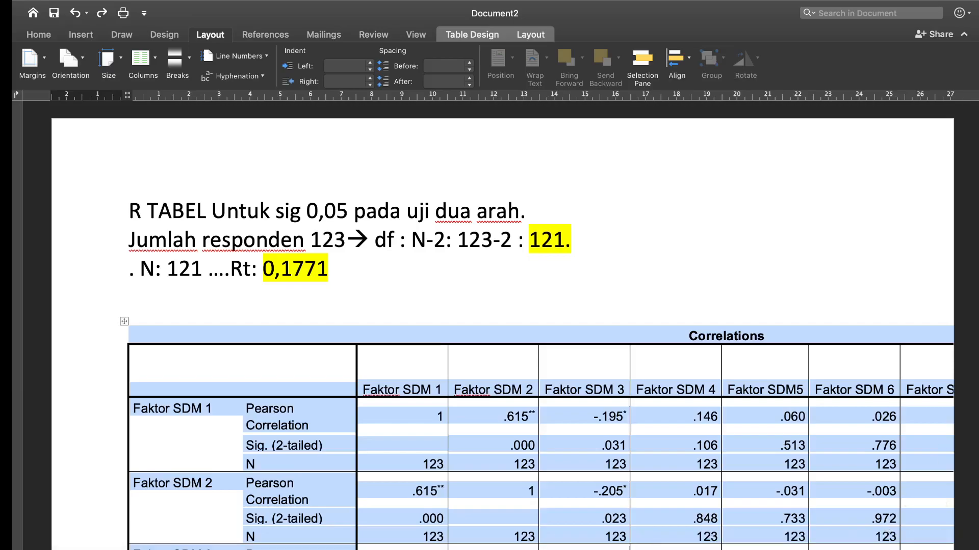
pyautogui.scroll(-3, 502, 331)
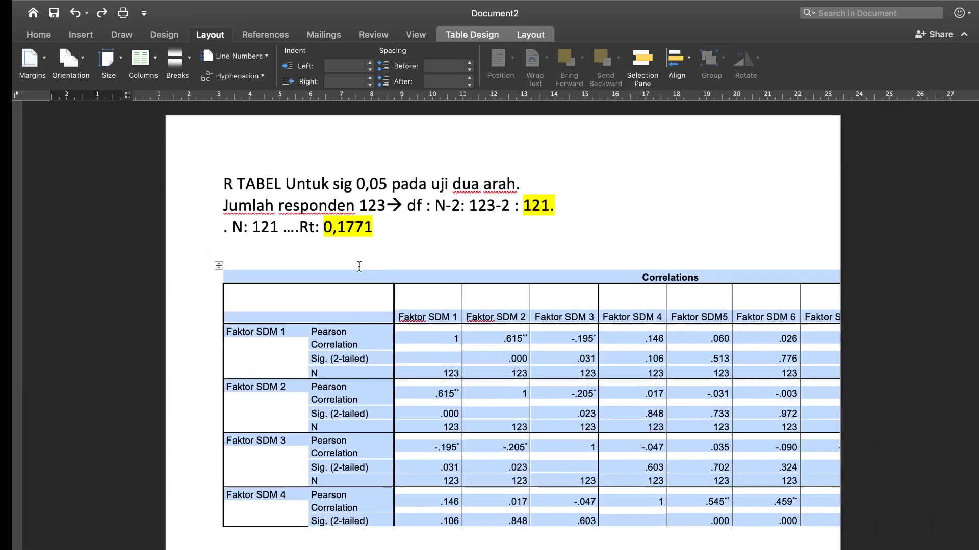
pyautogui.click(400, 313)
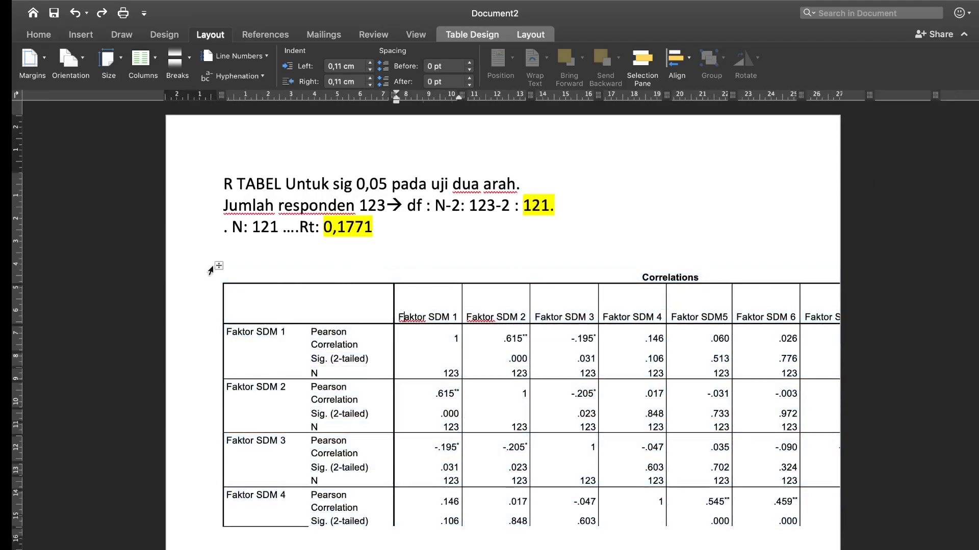
pyautogui.click(219, 265)
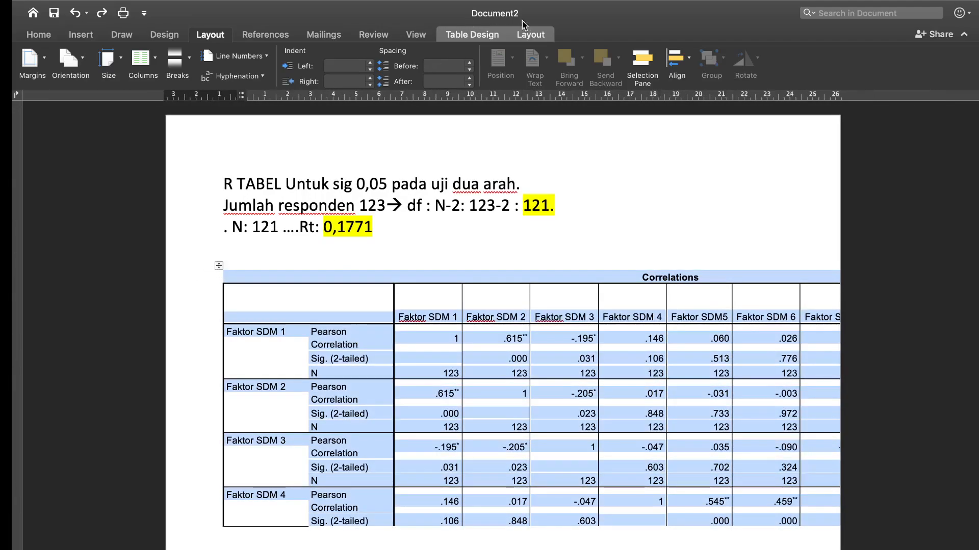
pyautogui.click(530, 35)
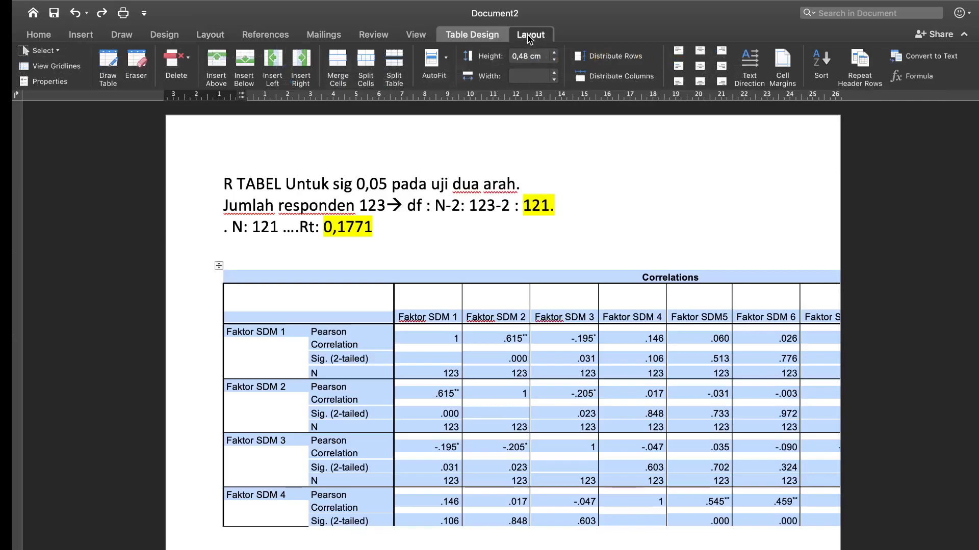
pyautogui.click(451, 68)
pyautogui.click(468, 100)
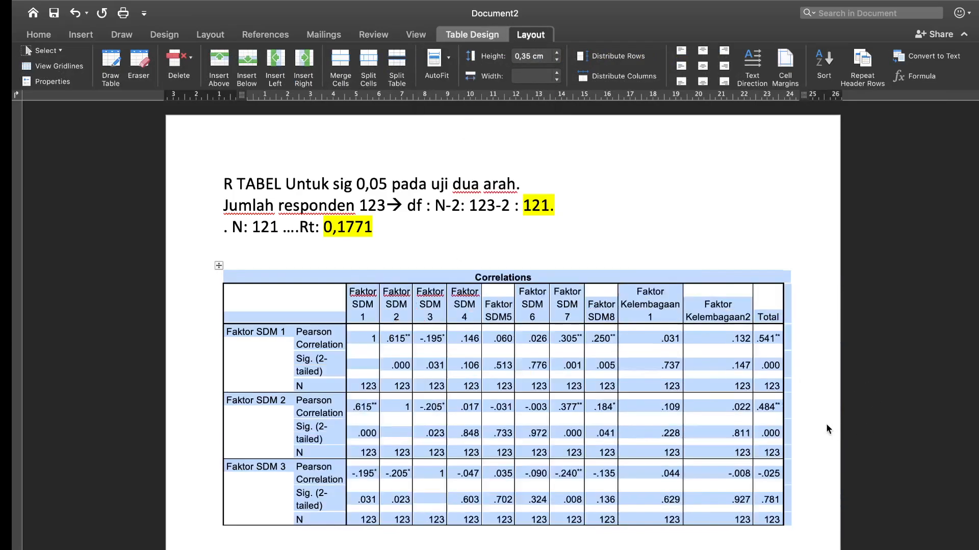
pyautogui.click(826, 423)
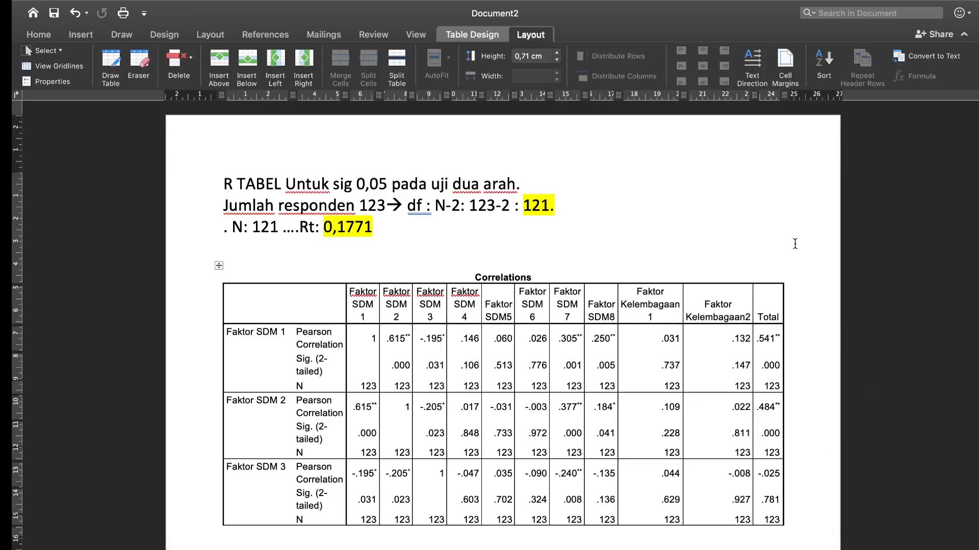
# Step: Start a numbered list above the Correlations table with "R HITUNG : 0,541" as item 1
pyautogui.moveTo(759, 340); pyautogui.dragTo(777, 342)
pyautogui.click(242, 263)
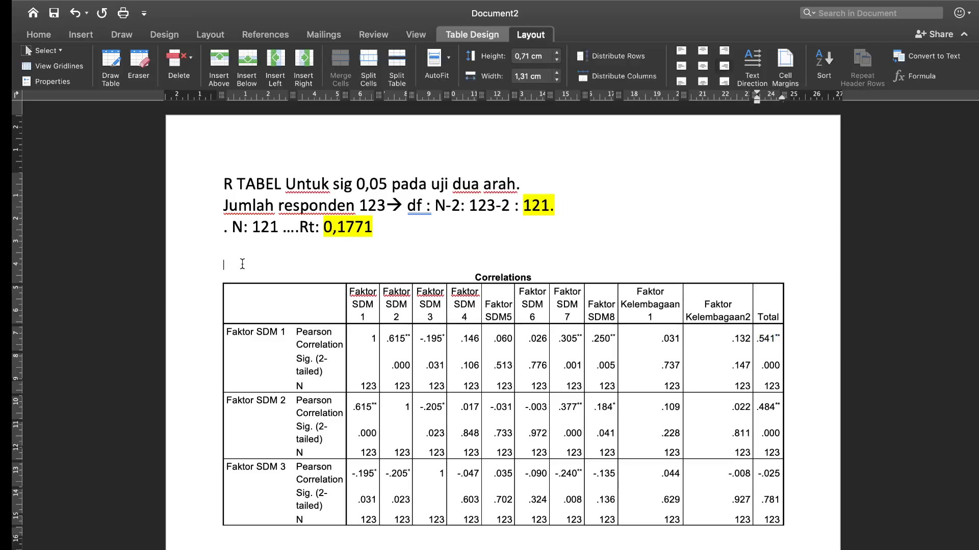
pyautogui.scroll(-5, 242, 264)
pyautogui.scroll(5, 242, 263)
pyautogui.write('1. r')
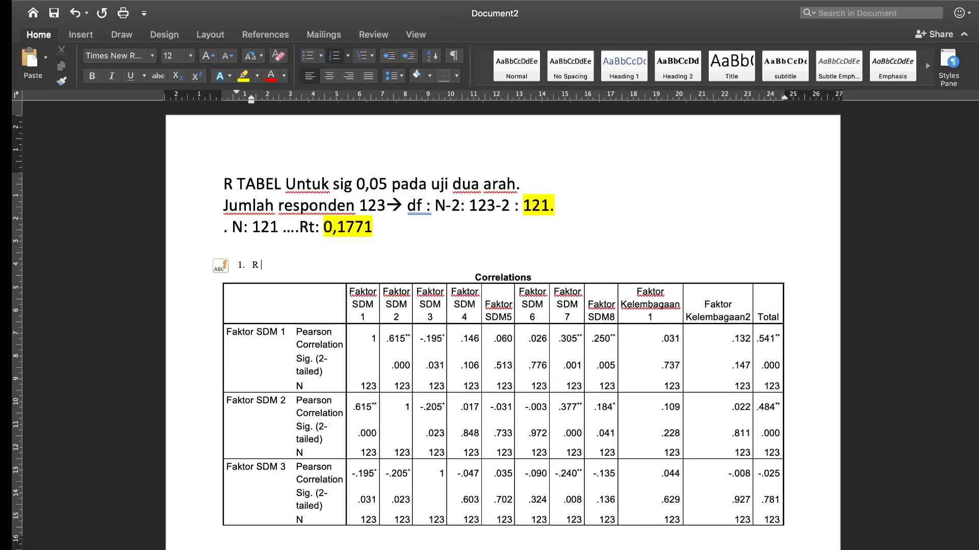
pyautogui.write(' HITUNG : 0,54')
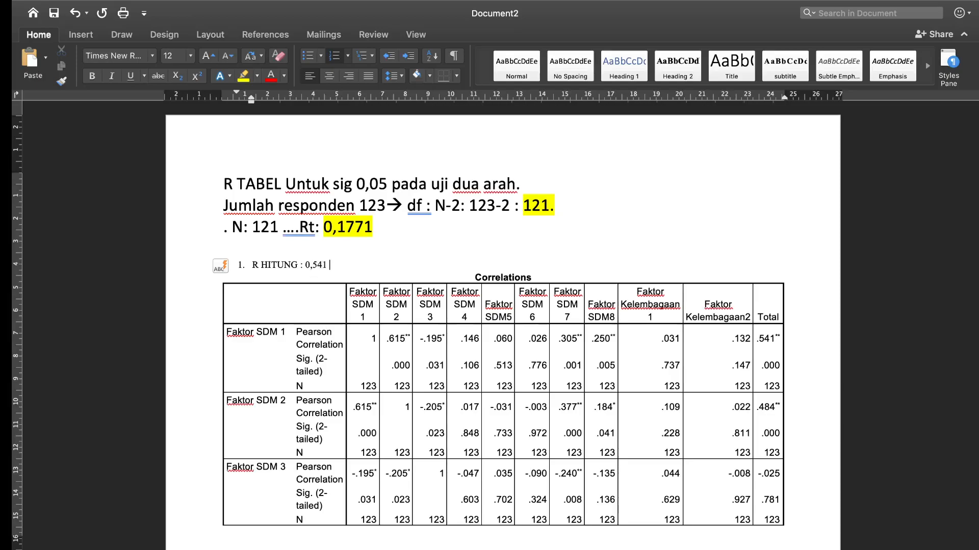
pyautogui.write('1')
pyautogui.press('Return')
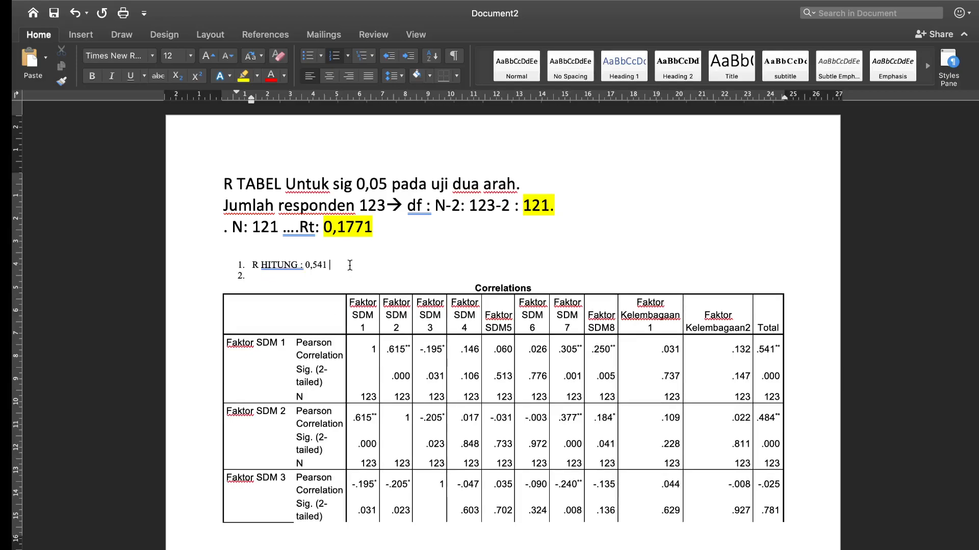
# Step: Complete list item 1 with "> R table : VALID" and enter "0,484 > R table : VALID" as item 2
pyautogui.write('> R tabel ')
pyautogui.write(': VALID')
pyautogui.press('Return')
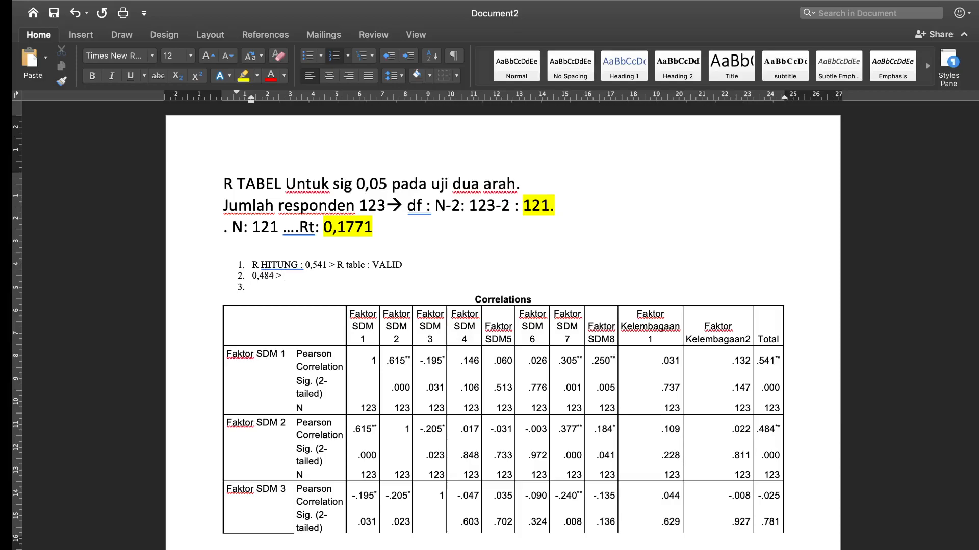
pyautogui.write('table : VALID')
# Step: Enter "-0,25 < rtabel : TIDAK VALID" as item 3 for the Faktor SDM 3 Total correlation
pyautogui.scroll(-1, 782, 473)
pyautogui.scroll(-2, 781, 473)
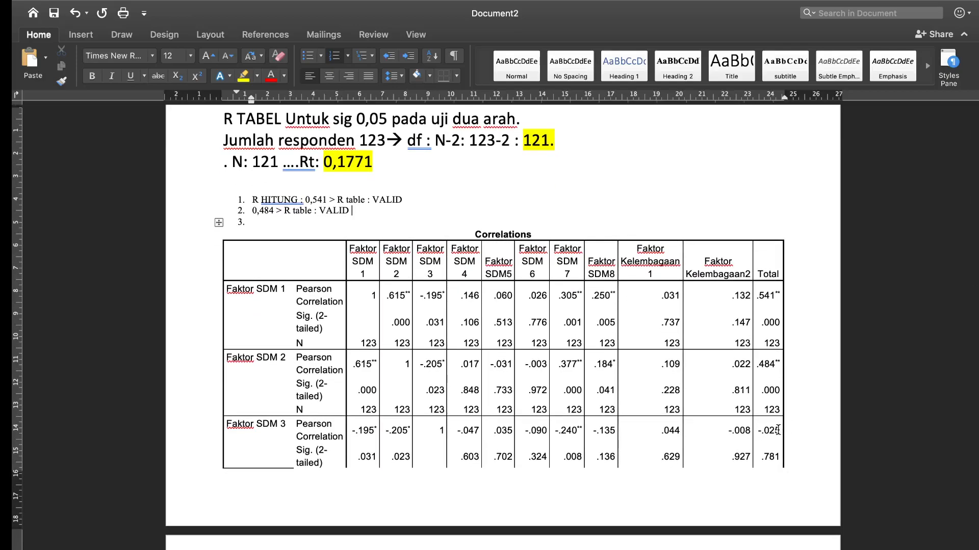
pyautogui.moveTo(778, 429); pyautogui.dragTo(757, 430)
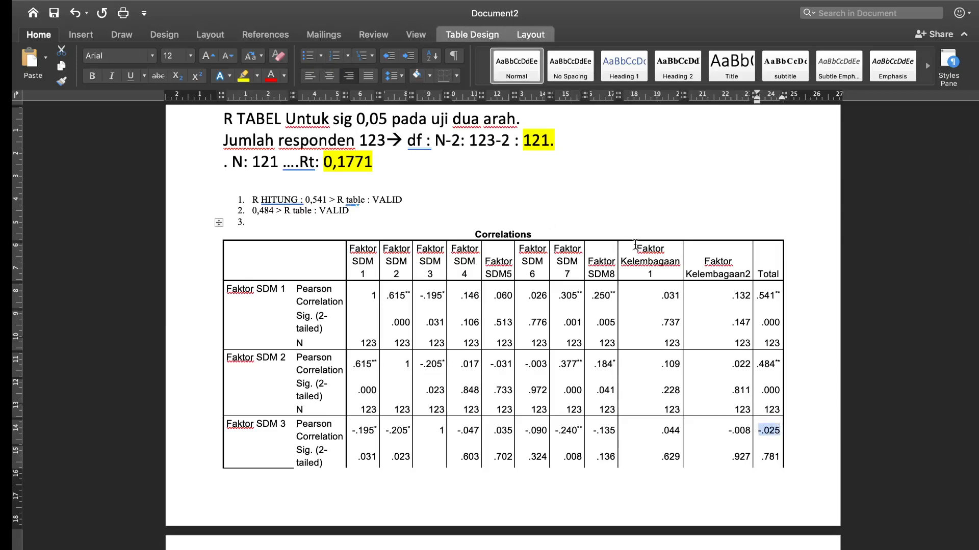
pyautogui.click(257, 223)
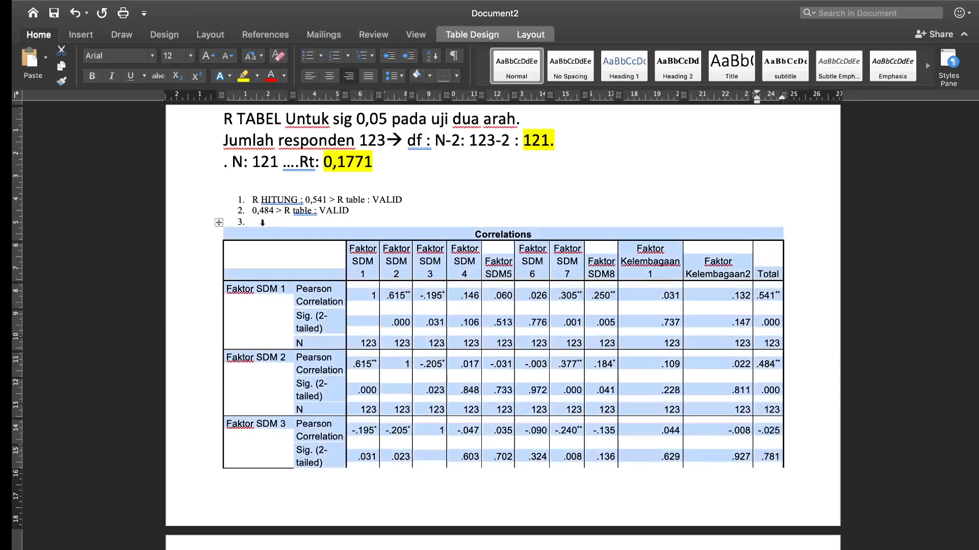
pyautogui.click(265, 221)
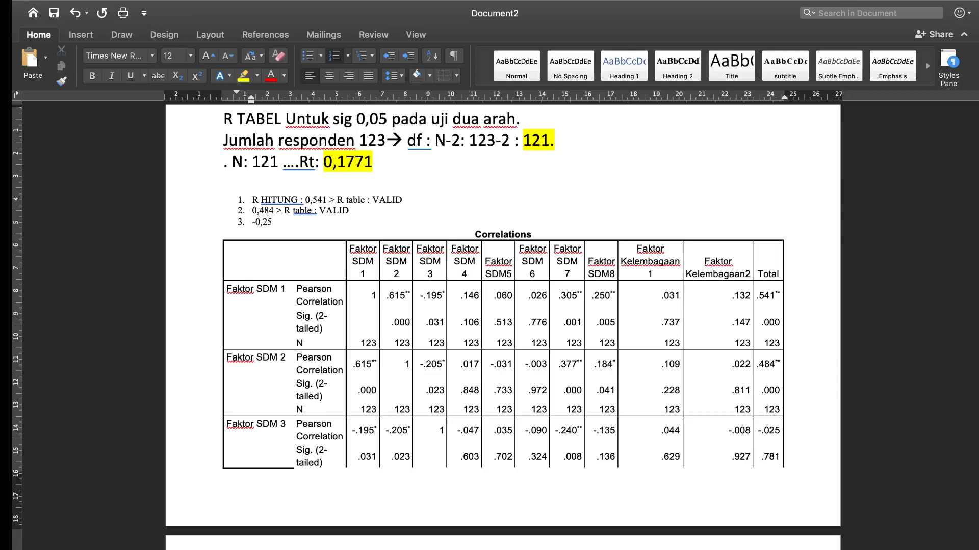
pyautogui.write('rtabel : TIDAK VALID')
# Step: Review the Total column's Pearson correlations for the remaining factors in the Correlations table
pyautogui.scroll(-5, 713, 382)
pyautogui.scroll(-20, 712, 381)
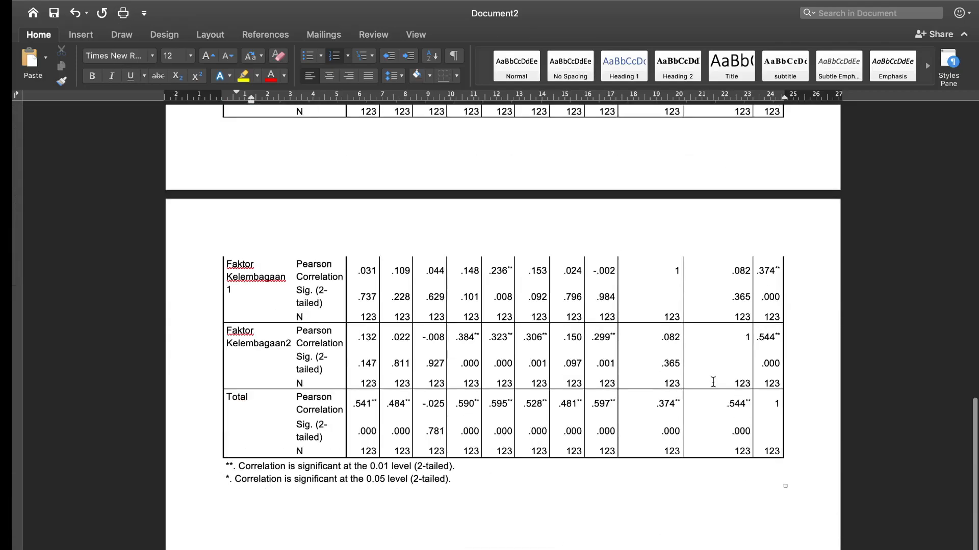
pyautogui.scroll(-3, 712, 382)
pyautogui.scroll(20, 712, 382)
pyautogui.scroll(-1, 712, 382)
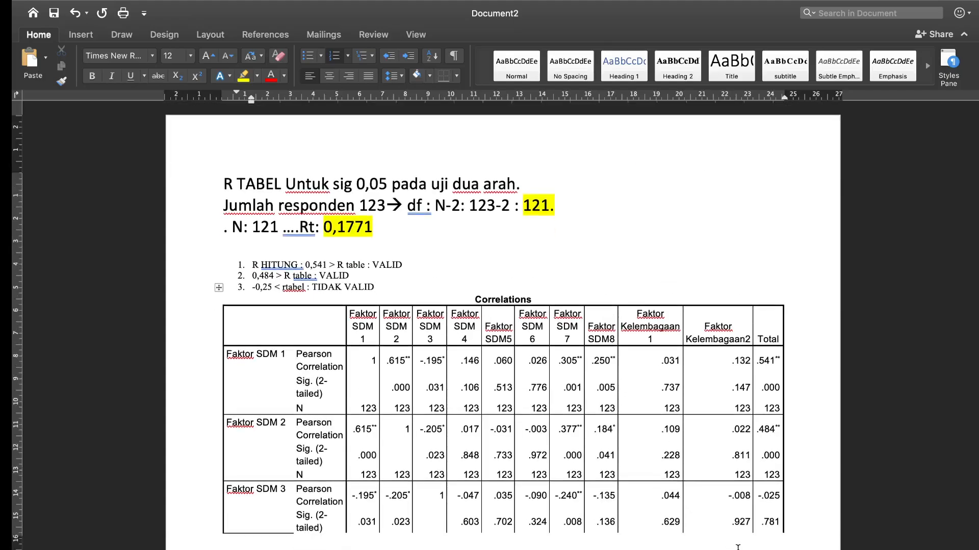
pyautogui.scroll(-5, 731, 543)
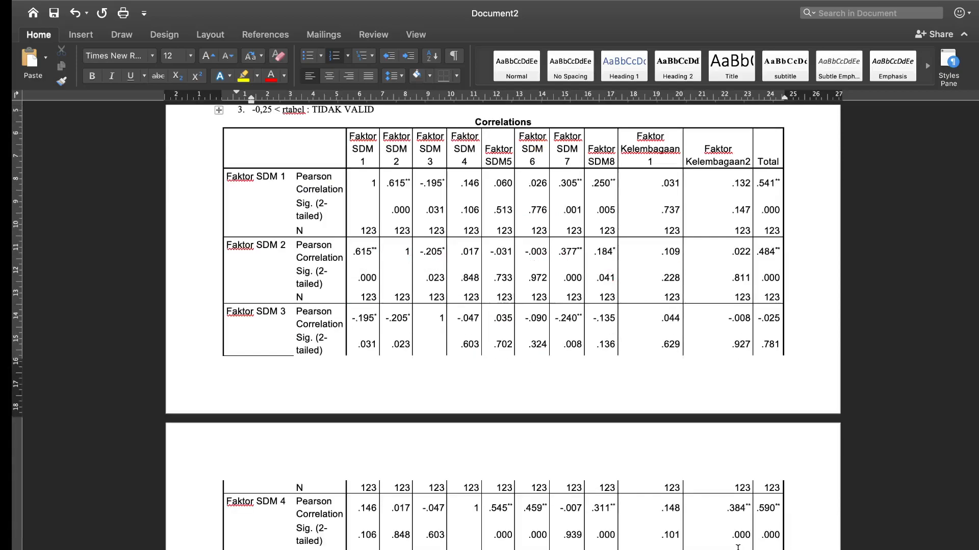
pyautogui.scroll(-4, 738, 547)
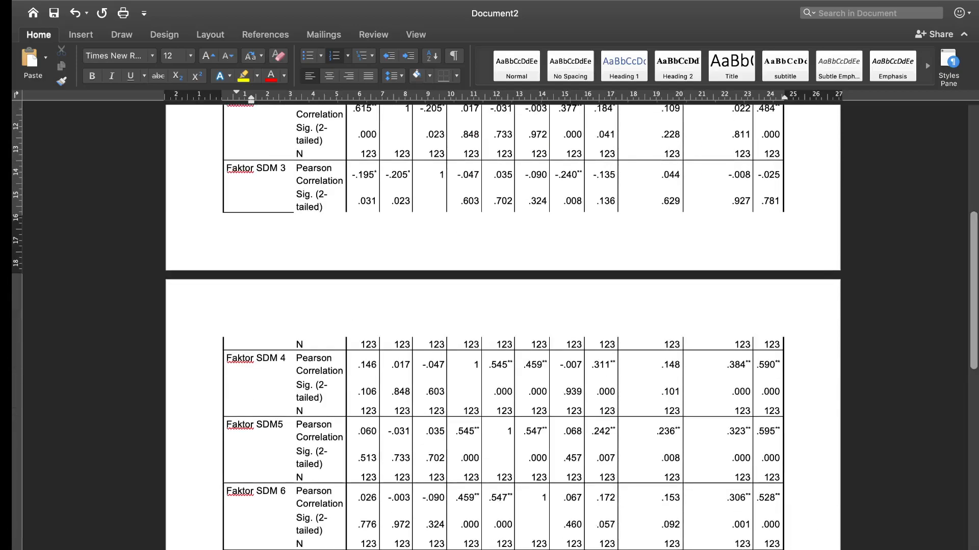
# Step: Switch to the Modul SPSS document and highlight "sejauh mana hasil suatu pengukuran dapat dipercaya" in yellow under Uji Reliabilitas
pyautogui.moveTo(97, 4)
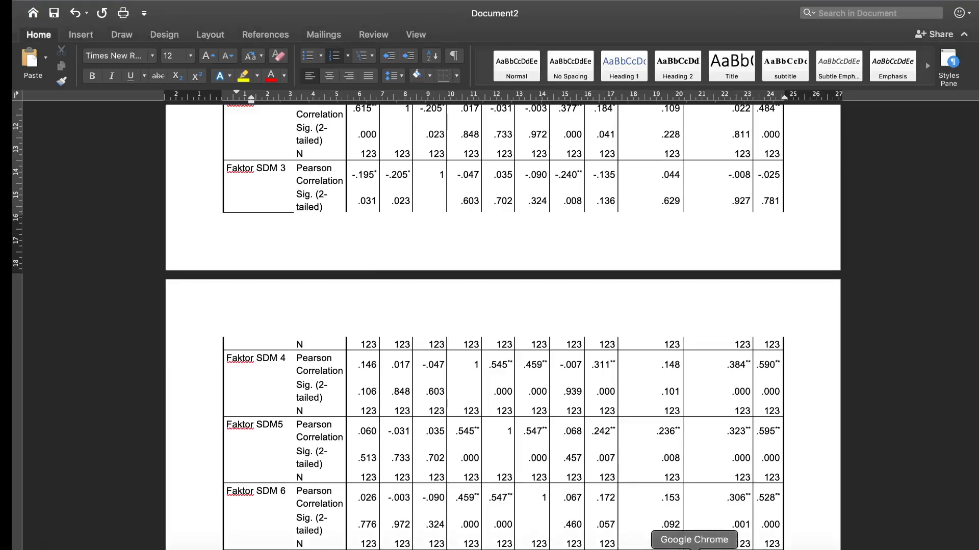
pyautogui.click(601, 545)
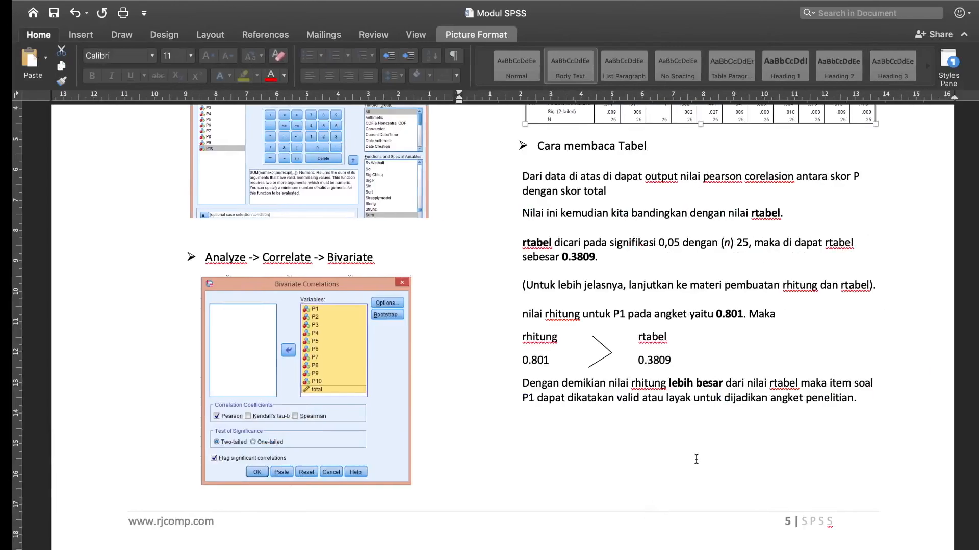
pyautogui.scroll(-10, 695, 459)
pyautogui.scroll(-3, 709, 462)
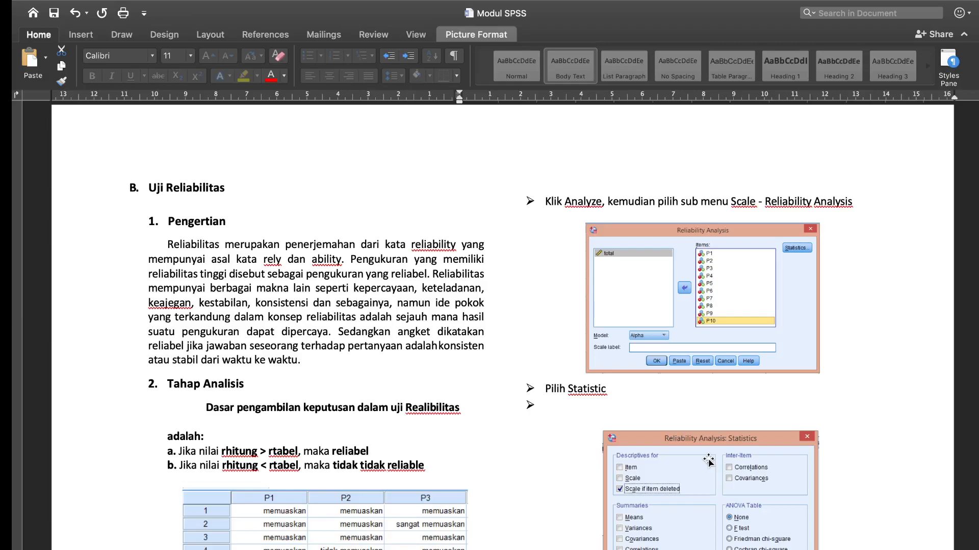
pyautogui.moveTo(396, 317); pyautogui.dragTo(313, 338)
pyautogui.click(242, 77)
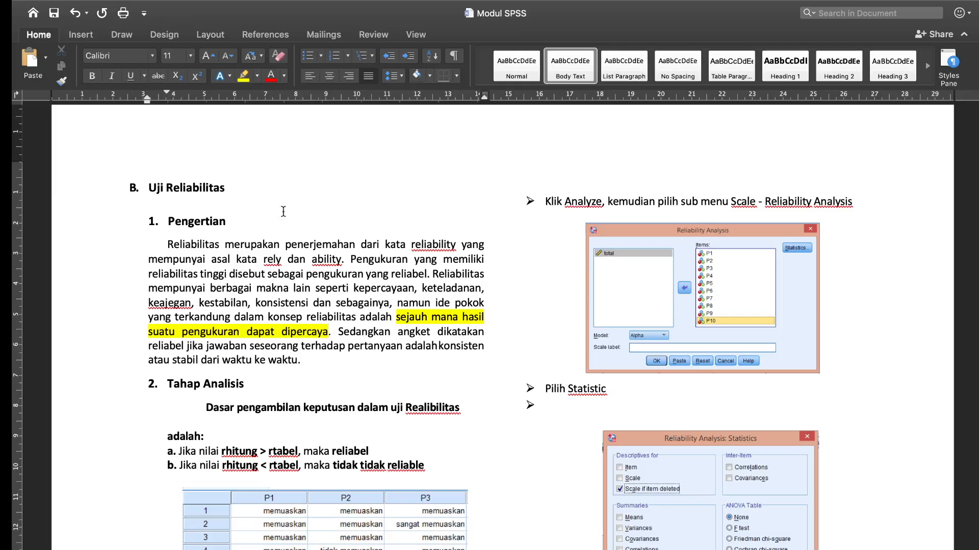
# Step: Read the Uji Reliabilitas decision rules comparing rhitung with rtabel and the illustrated Reliability Analysis procedure
pyautogui.scroll(-3, 306, 362)
pyautogui.scroll(-2, 306, 360)
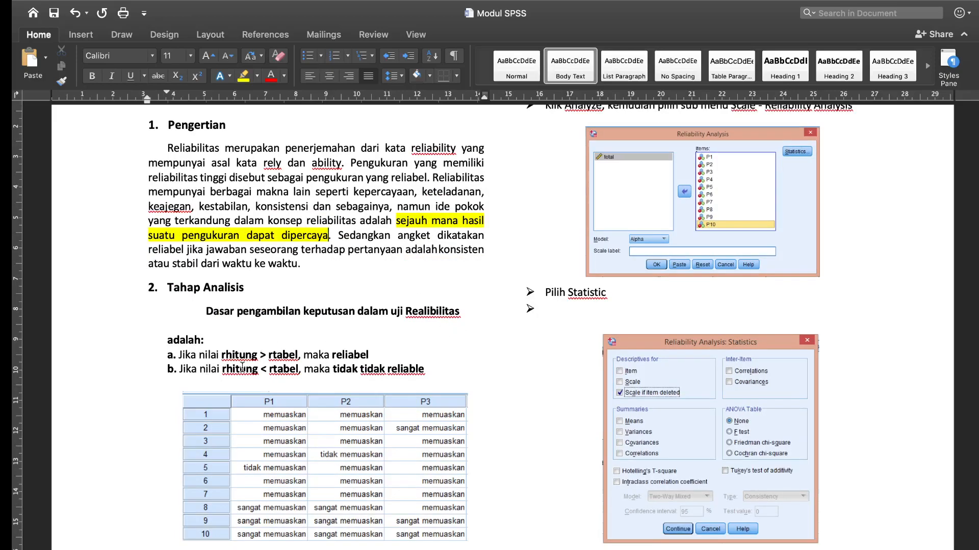
pyautogui.scroll(-2, 243, 369)
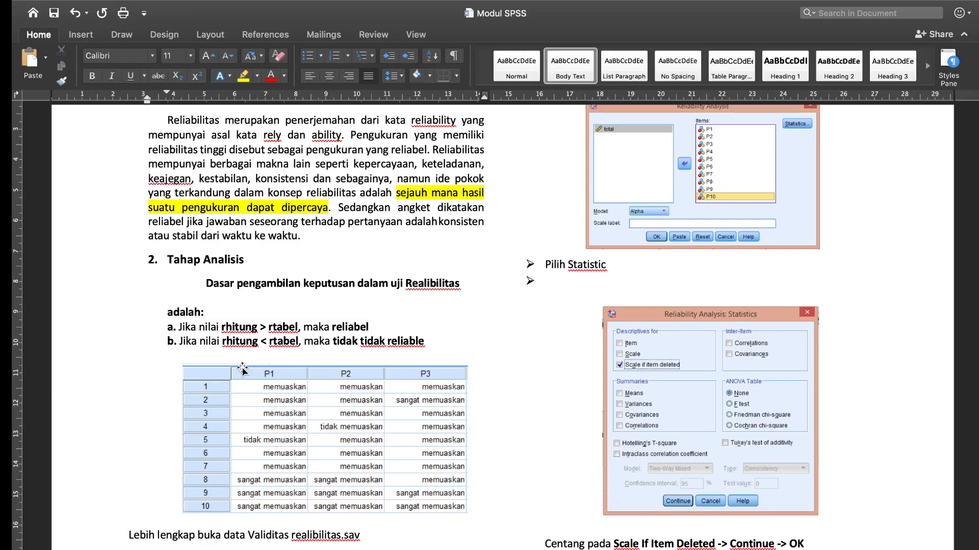
pyautogui.scroll(-4, 249, 428)
pyautogui.scroll(-3, 253, 459)
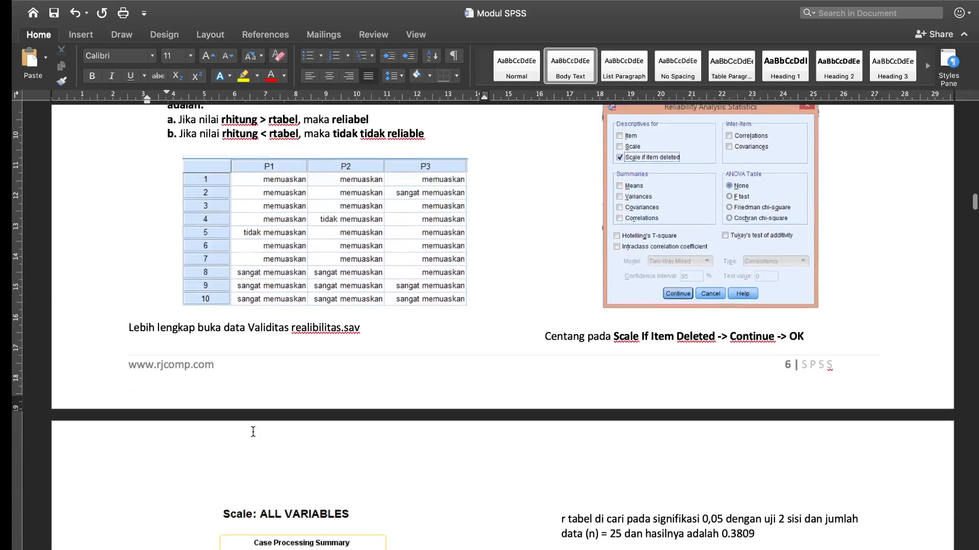
pyautogui.scroll(4, 253, 458)
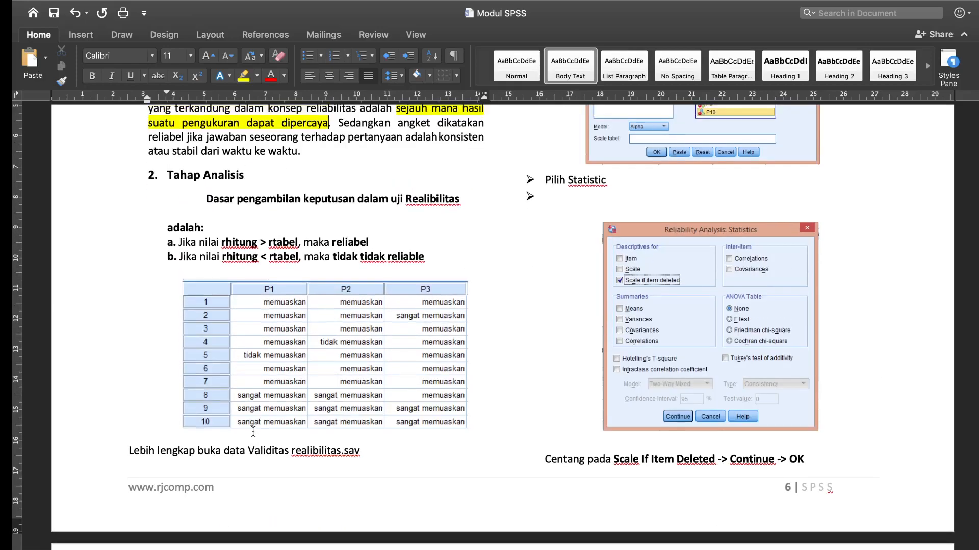
pyautogui.scroll(6, 253, 432)
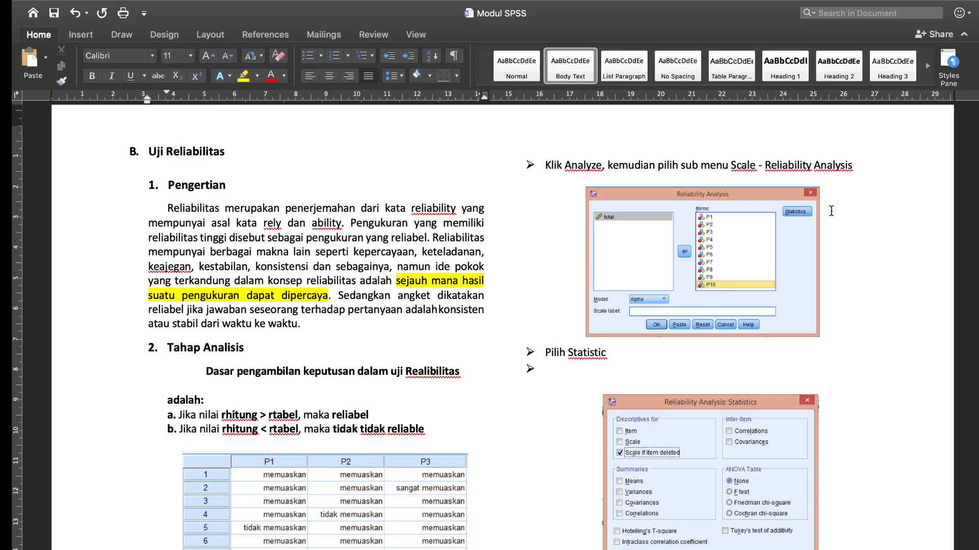
pyautogui.scroll(-5, 831, 210)
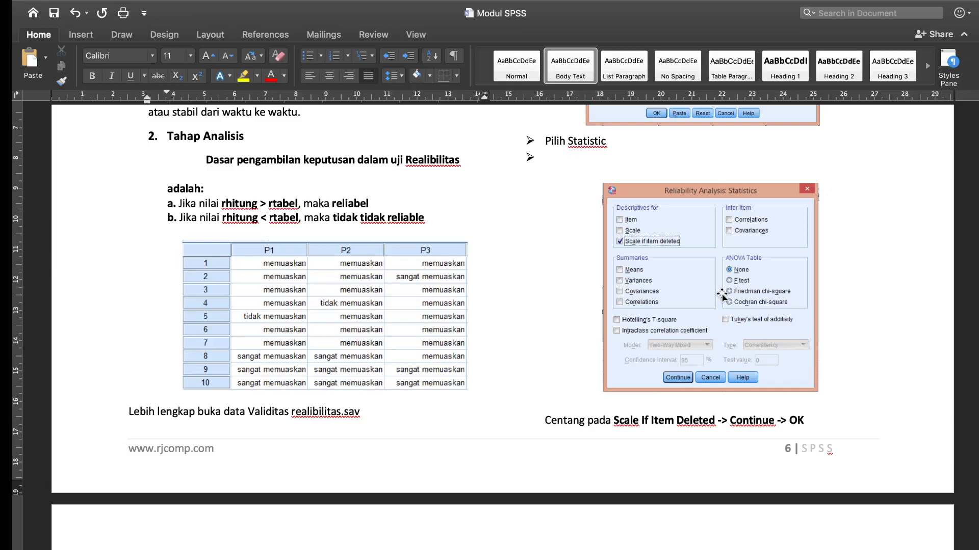
pyautogui.scroll(-2, 721, 294)
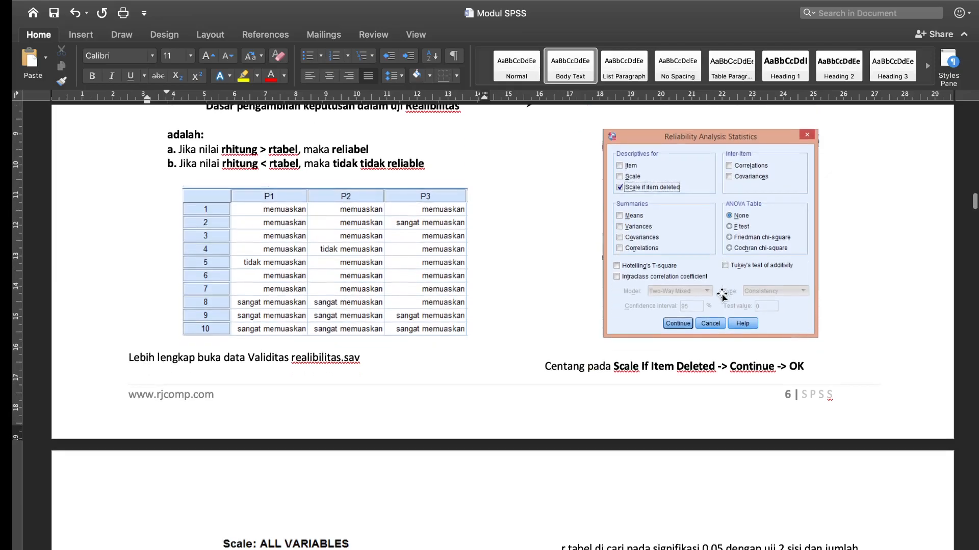
# Step: Examine the module's sample reliability output, including the Reliability Statistics and Item-Total Statistics tables
pyautogui.scroll(-7, 721, 294)
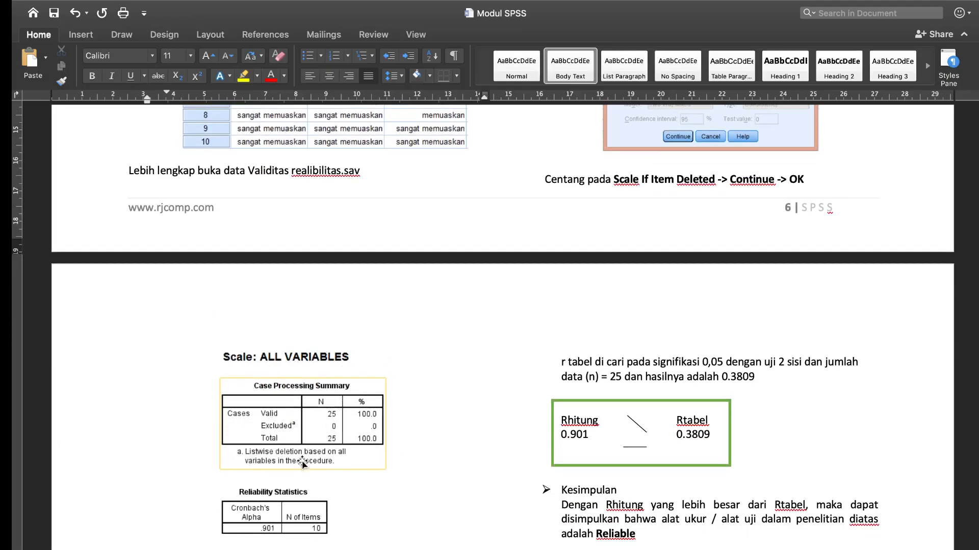
pyautogui.scroll(-2, 302, 463)
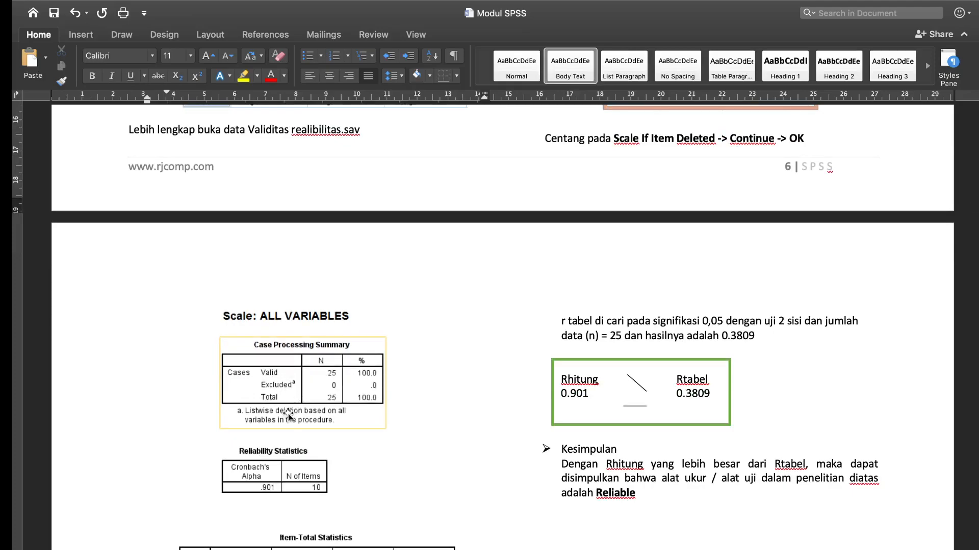
pyautogui.scroll(-2, 320, 455)
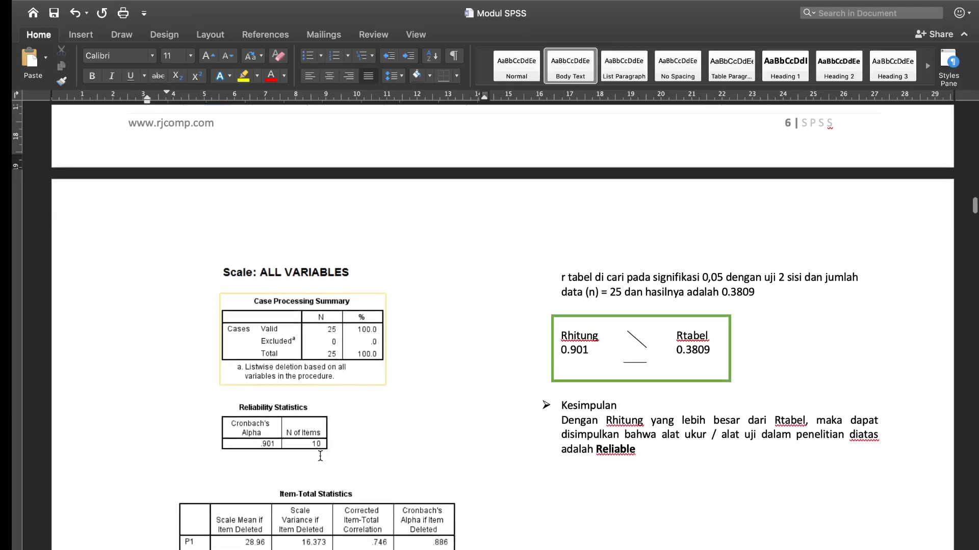
pyautogui.scroll(-2, 300, 438)
pyautogui.scroll(-10, 299, 439)
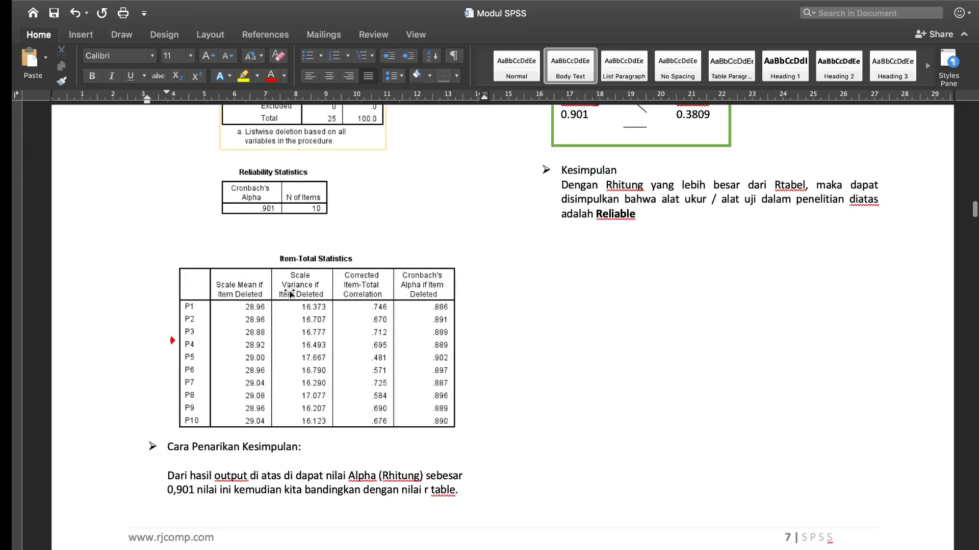
pyautogui.click(259, 186)
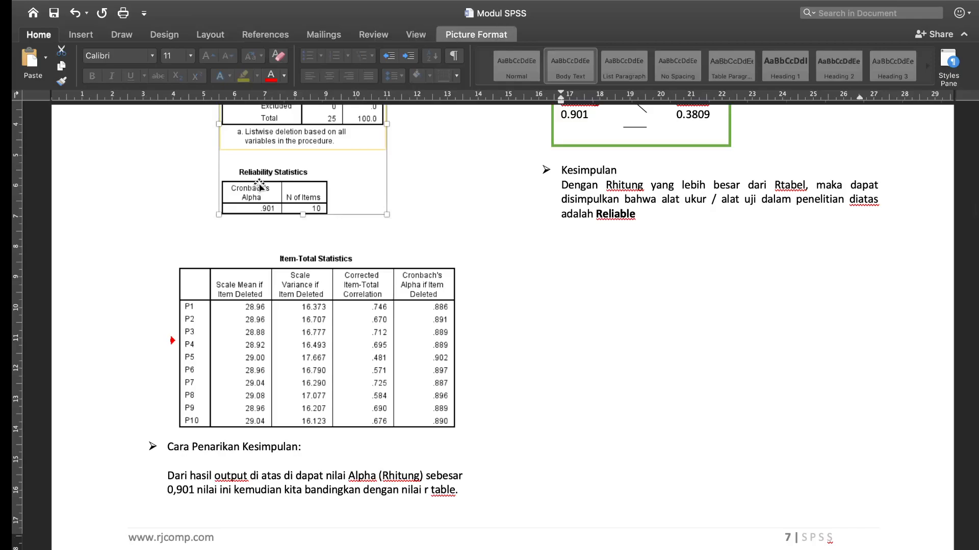
pyautogui.click(284, 78)
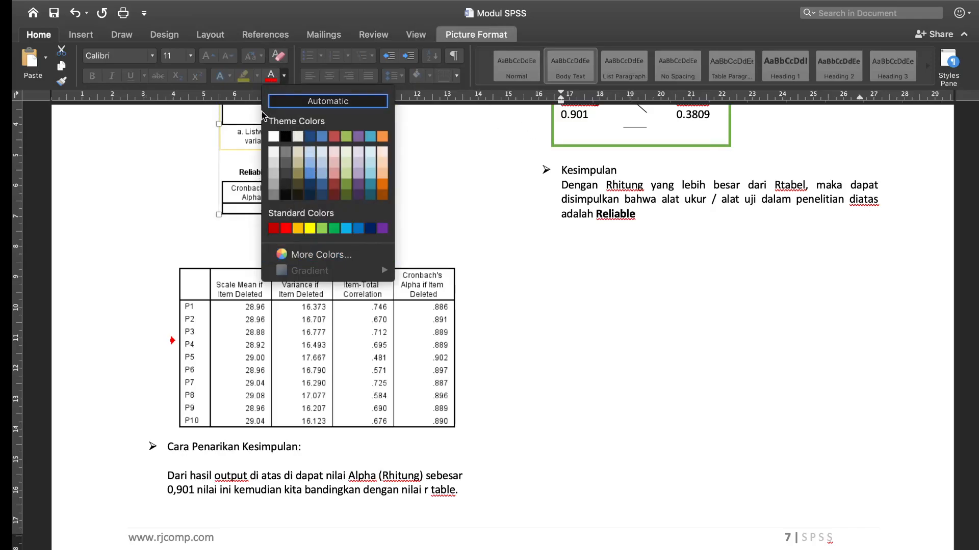
pyautogui.click(244, 80)
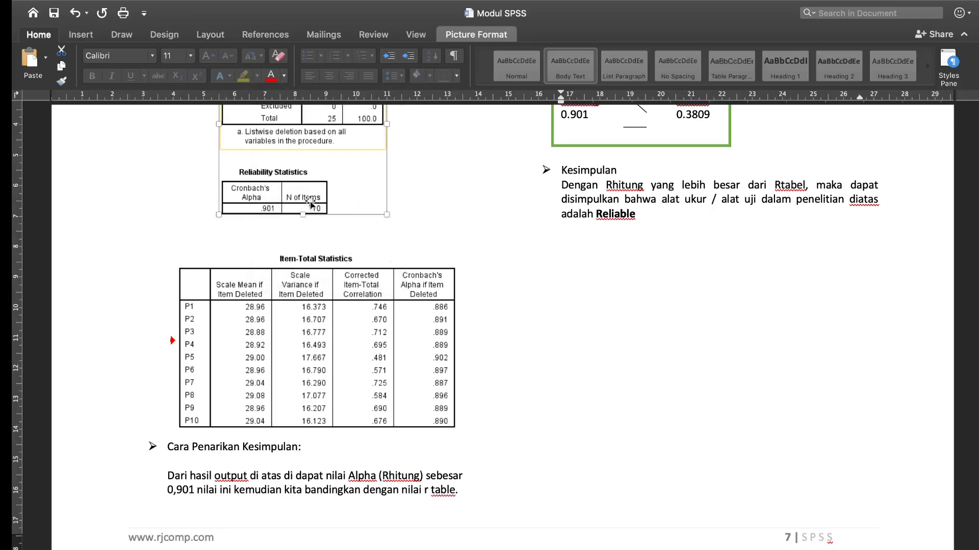
# Step: Compare the sample Cronbach's Alpha with the r table value and read the Kesimpulan on how to conclude reliability
pyautogui.scroll(5, 525, 265)
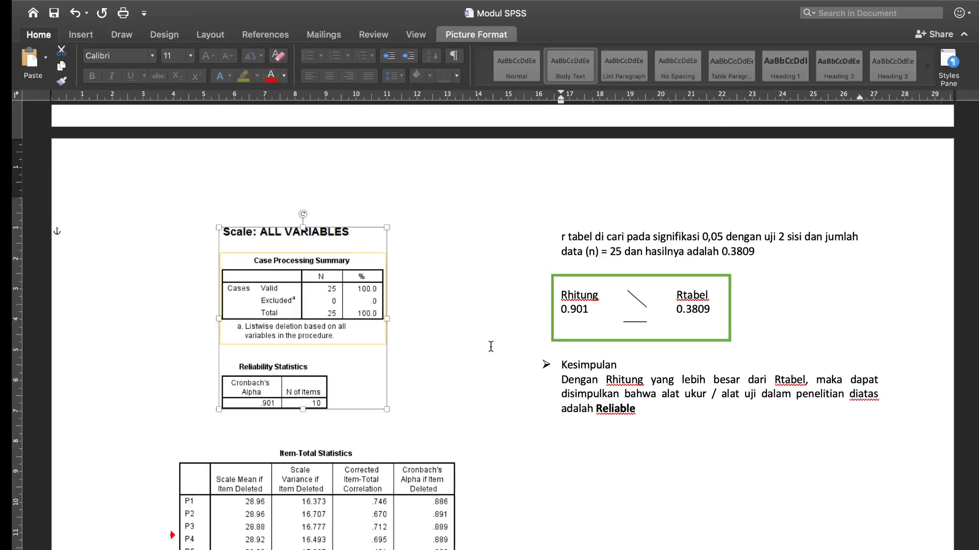
pyautogui.scroll(-4, 481, 400)
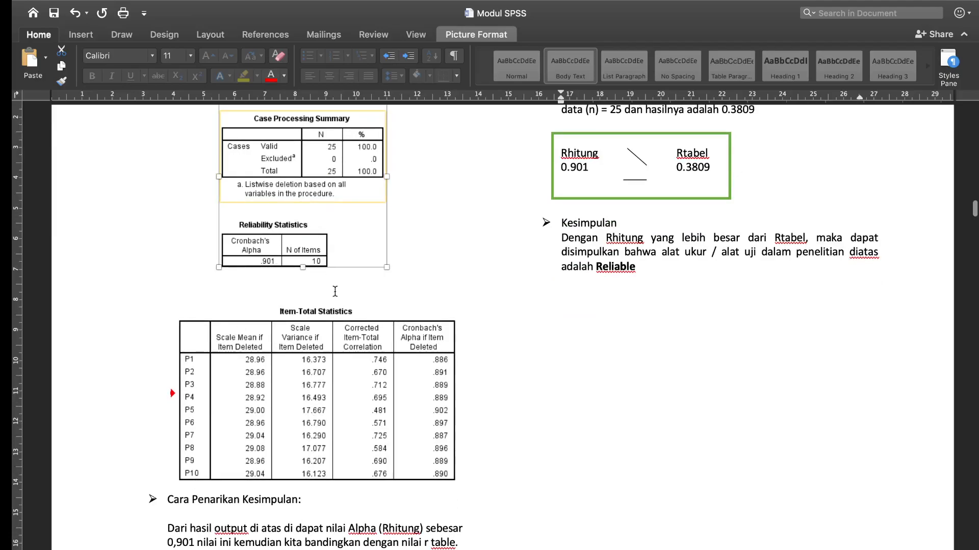
pyautogui.scroll(-1, 391, 529)
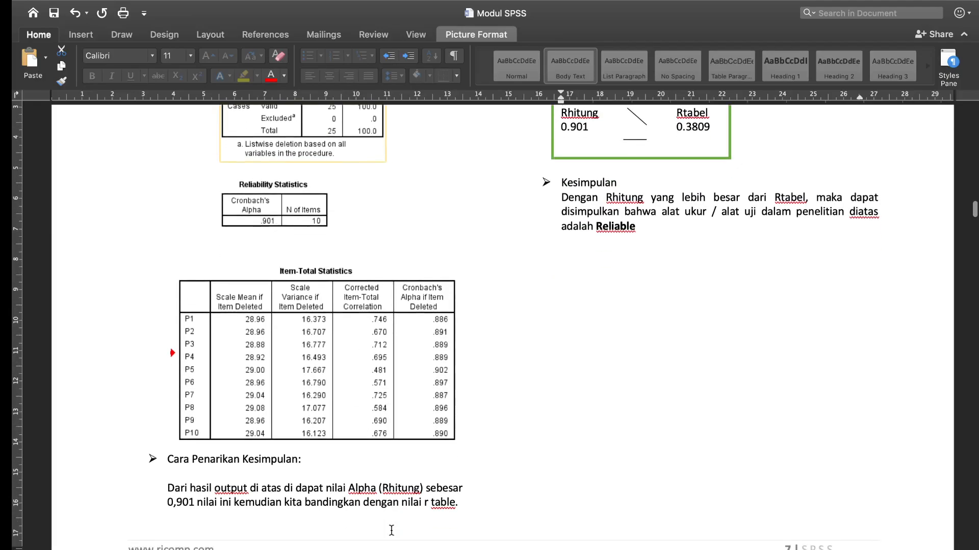
pyautogui.scroll(1, 500, 490)
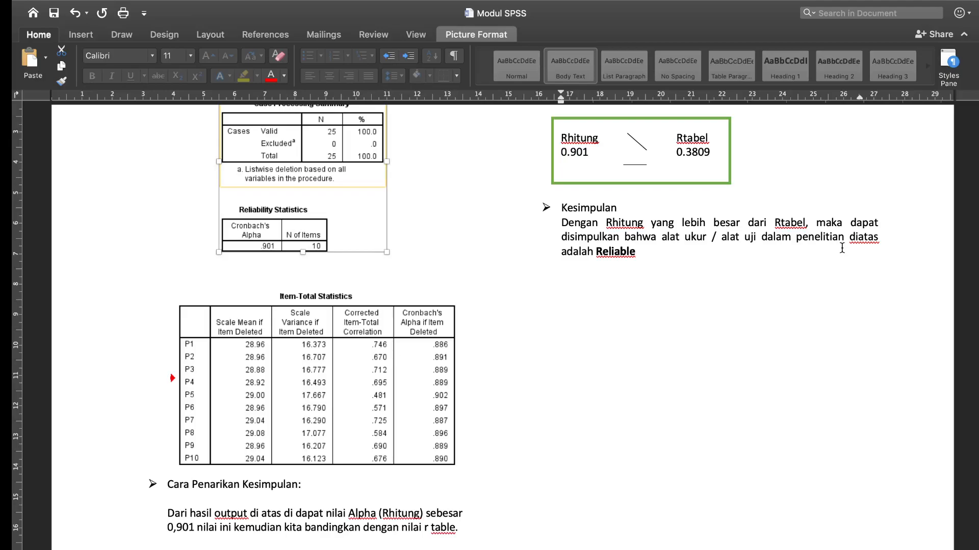
pyautogui.scroll(-5, 842, 248)
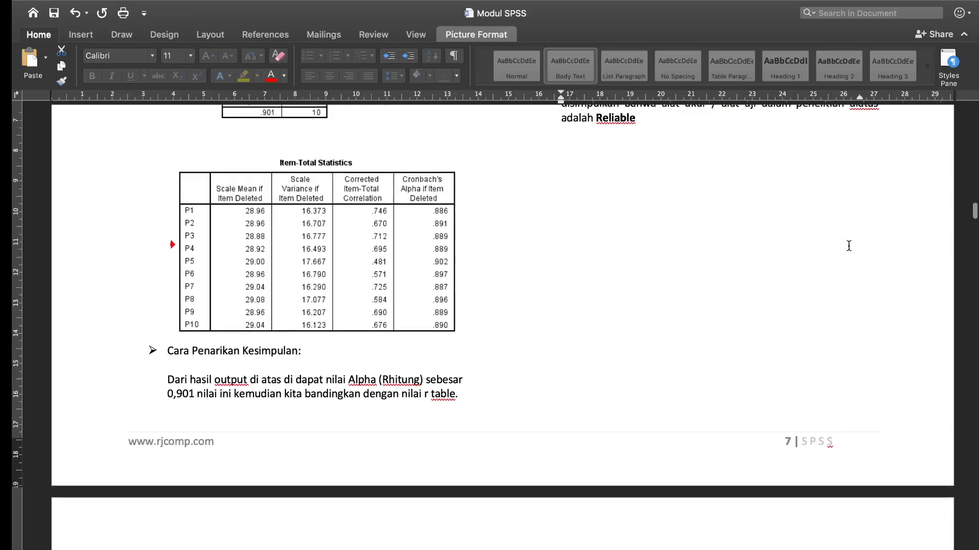
pyautogui.scroll(3, 849, 246)
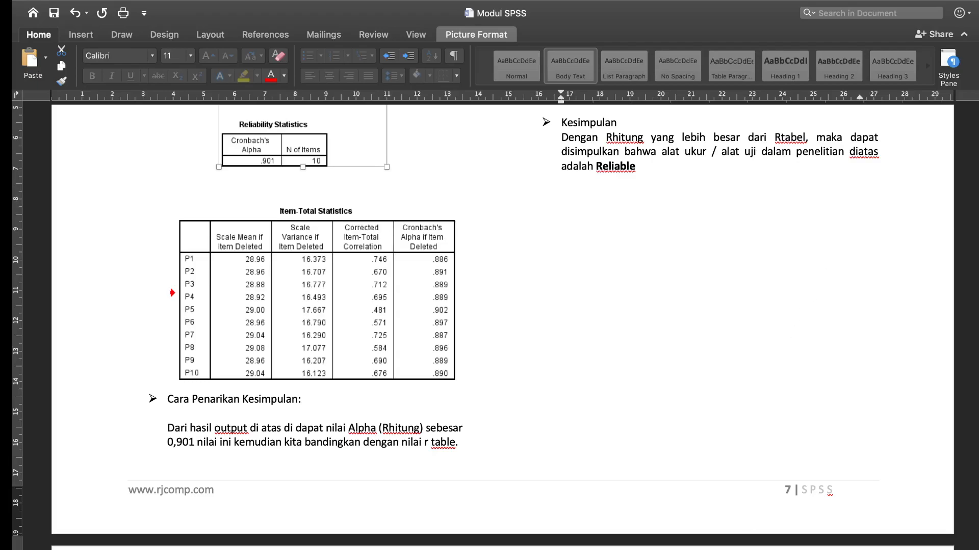
# Step: Switch to the SPSS Statistics output viewer and look over the Correlations table down to the Total row
pyautogui.click(732, 548)
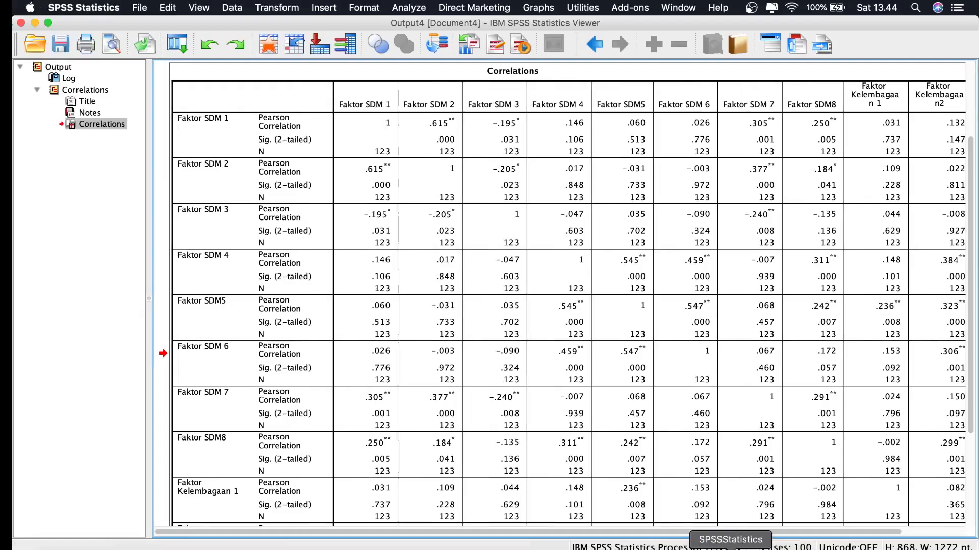
pyautogui.scroll(3, 610, 288)
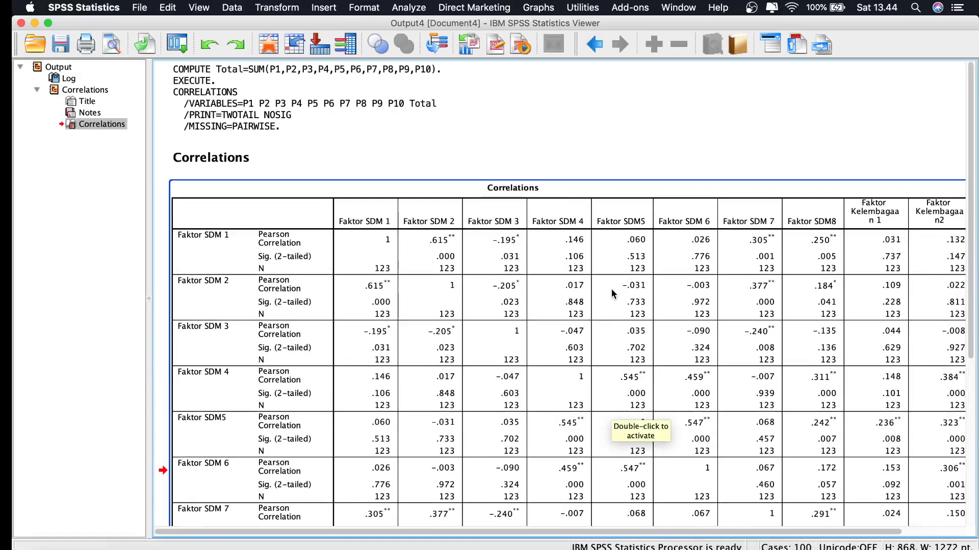
pyautogui.scroll(-10, 611, 288)
pyautogui.hscroll(2, 611, 289)
pyautogui.scroll(10, 613, 294)
pyautogui.hscroll(-2, 613, 294)
pyautogui.scroll(-10, 613, 294)
pyautogui.scroll(10, 614, 293)
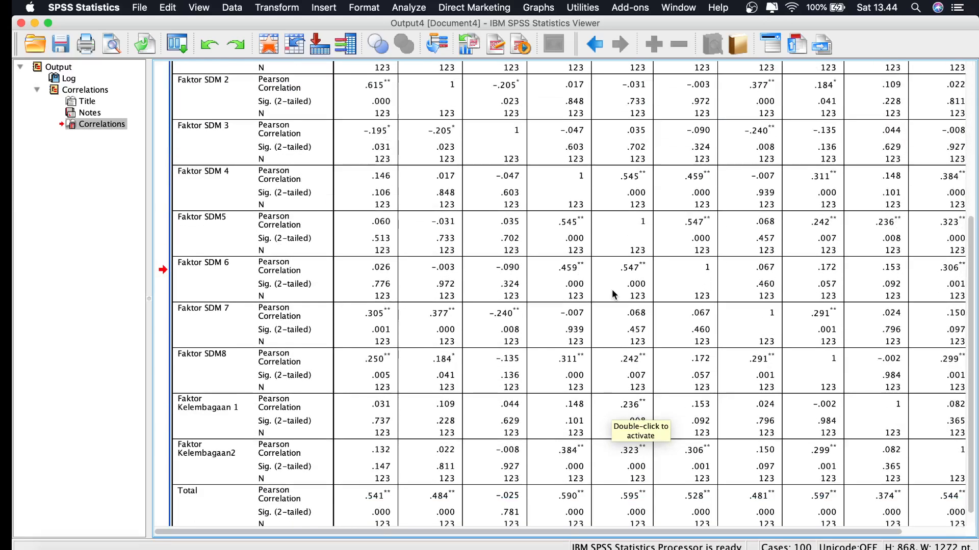
# Step: Go to the INPUT DATA SURVEY TAM.sav data editor, dismiss the Go To dialog and deselect the Total column
pyautogui.click(296, 41)
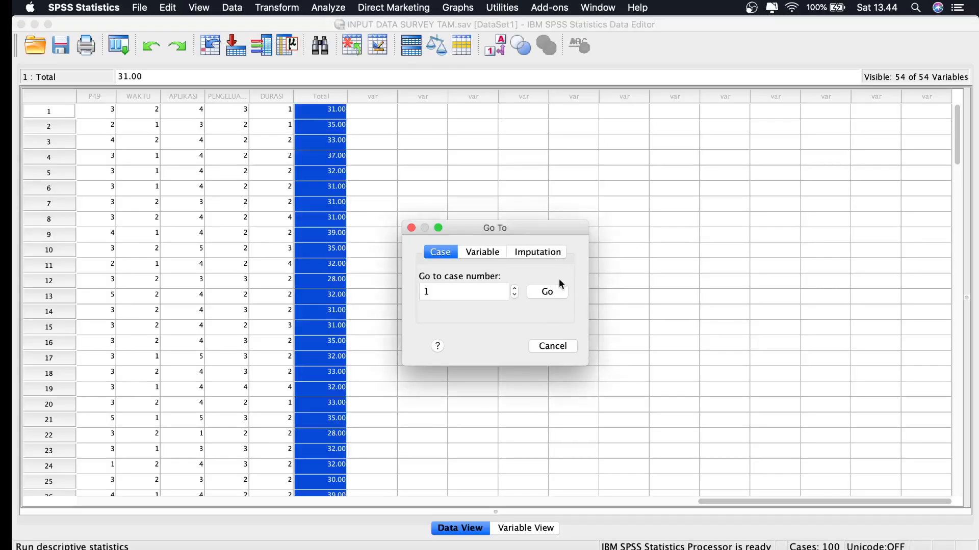
pyautogui.click(553, 346)
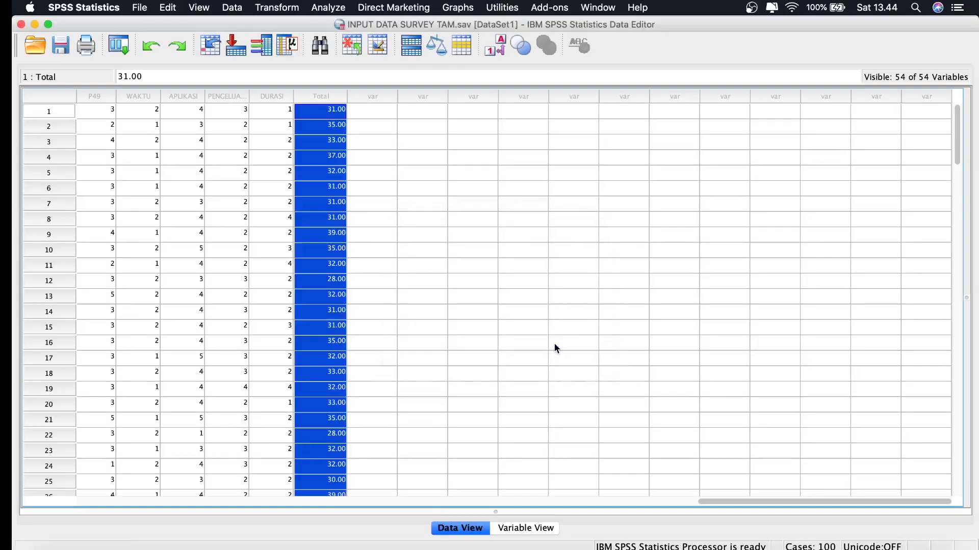
pyautogui.click(555, 343)
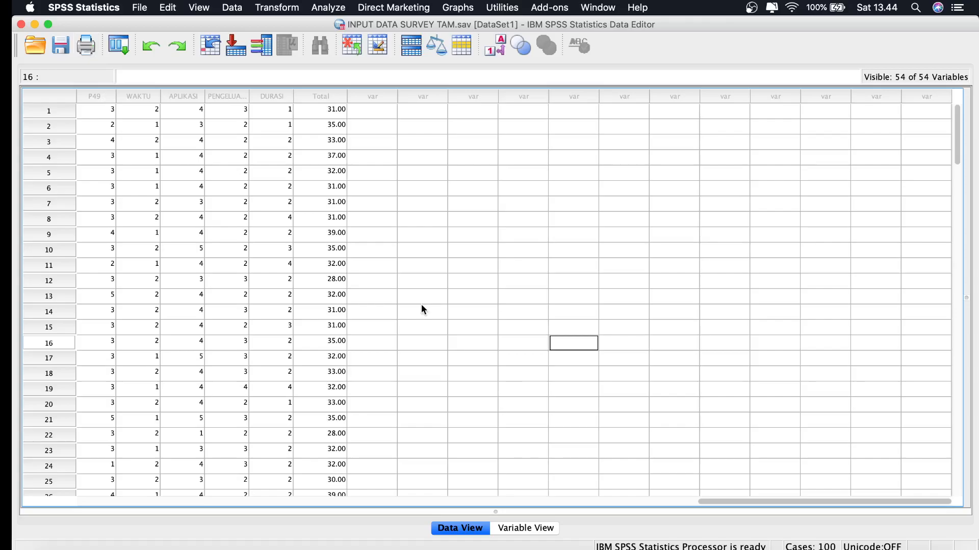
# Step: Start a scale Reliability Analysis and add Faktor SDM 1 to 8 plus Faktor Kelembagaan 1 and 2 as its items
pyautogui.click(328, 8)
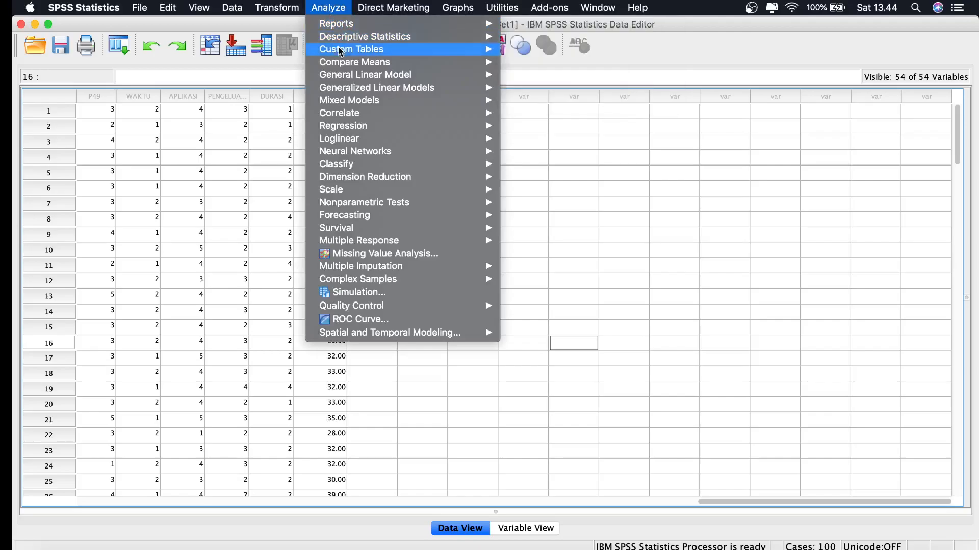
pyautogui.moveTo(350, 190)
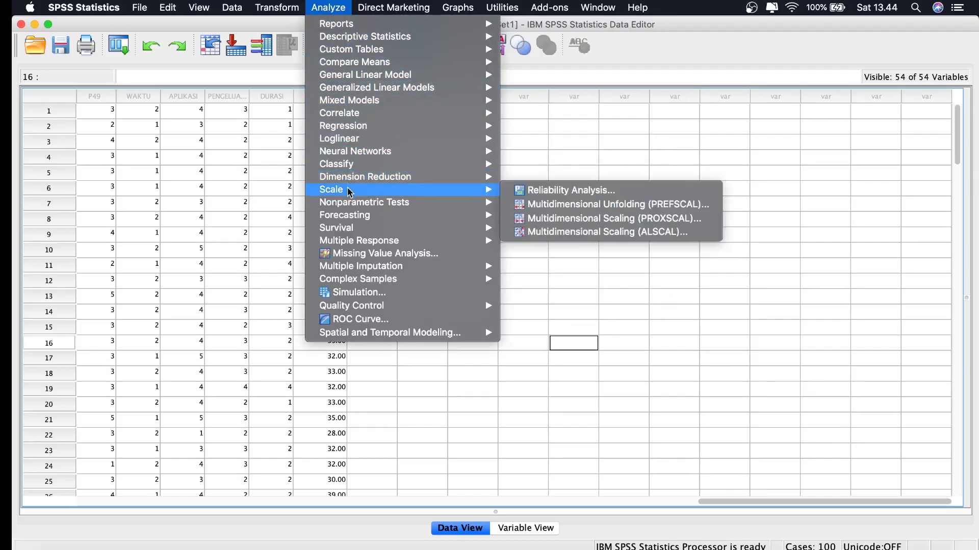
pyautogui.click(542, 193)
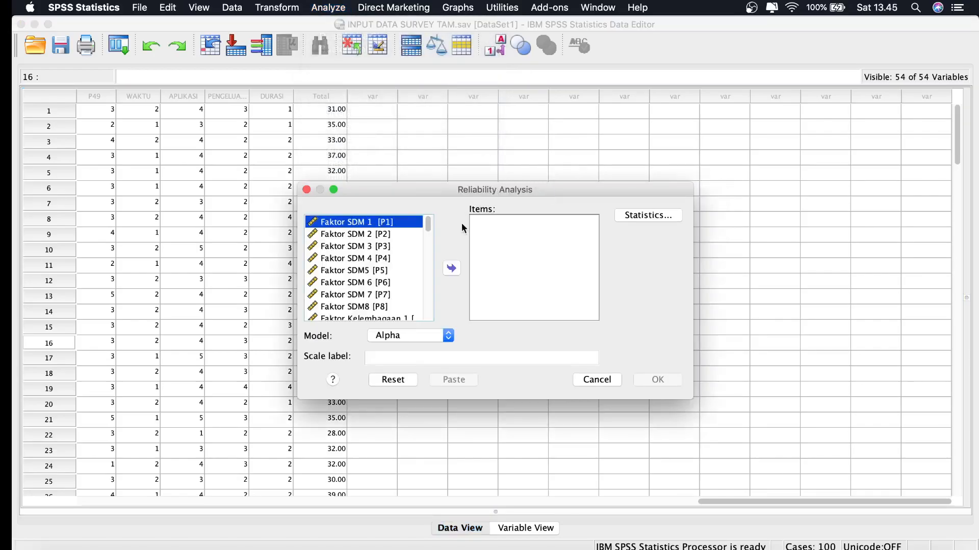
pyautogui.keyDown('shift'); pyautogui.click(383, 234); pyautogui.keyUp('shift')
pyautogui.keyDown('shift'); pyautogui.click(380, 246); pyautogui.keyUp('shift')
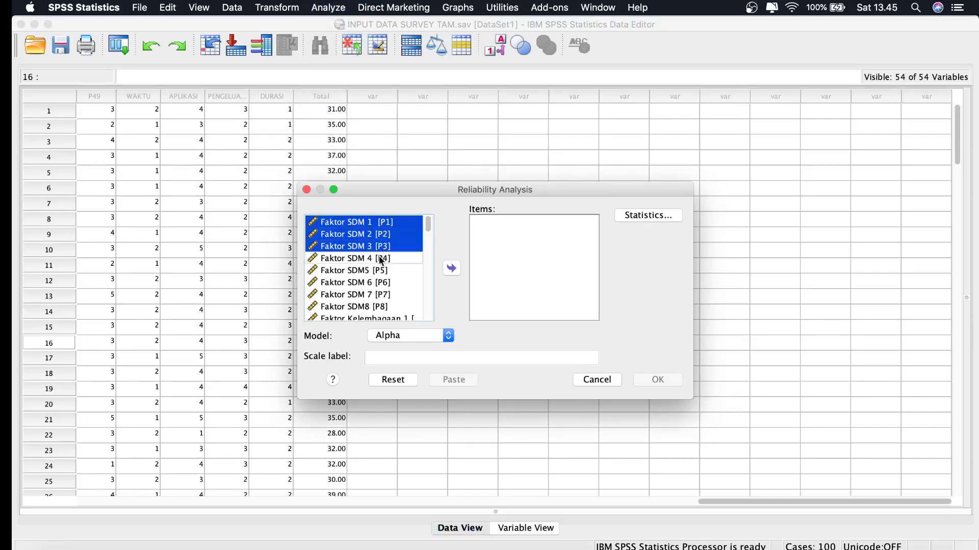
pyautogui.keyDown('shift'); pyautogui.click(382, 258); pyautogui.keyUp('shift')
pyautogui.keyDown('shift'); pyautogui.click(378, 272); pyautogui.keyUp('shift')
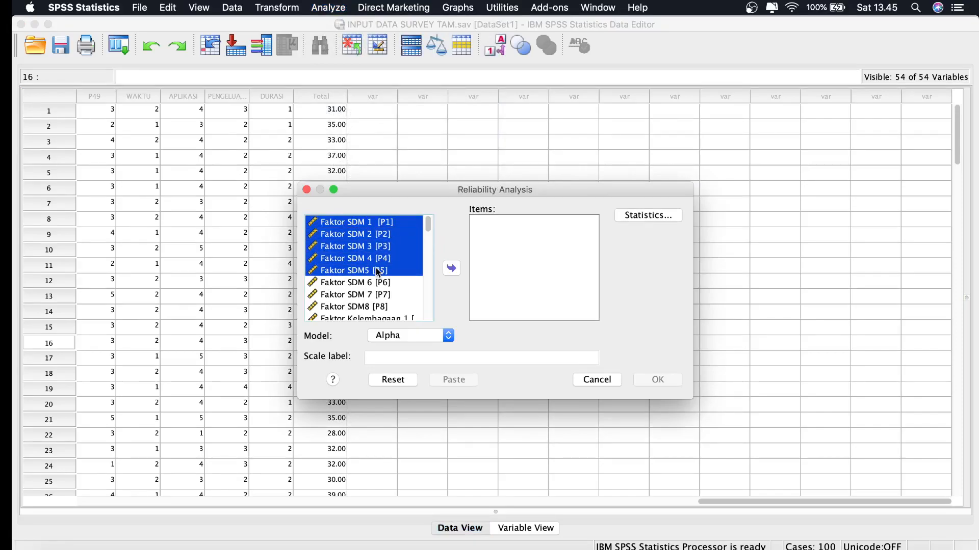
pyautogui.keyDown('shift'); pyautogui.click(376, 283); pyautogui.keyUp('shift')
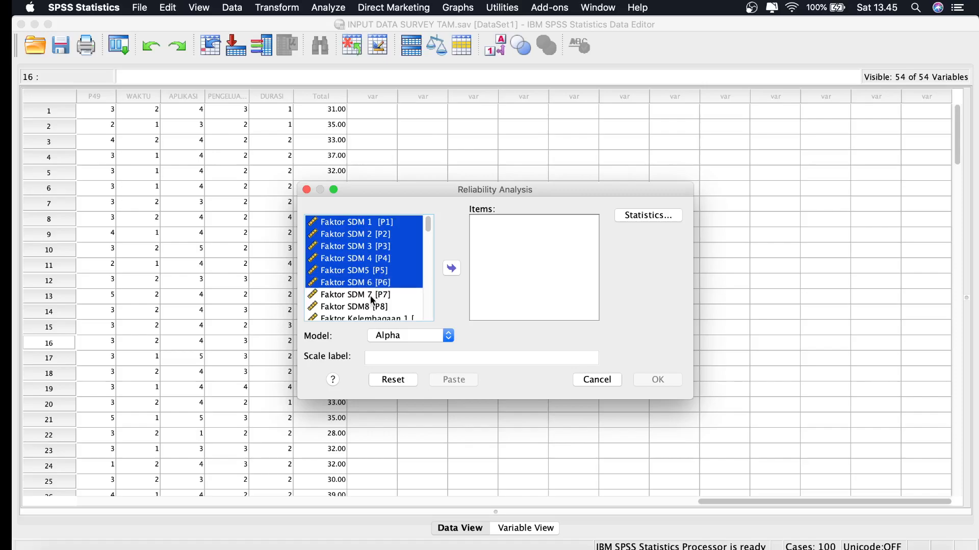
pyautogui.keyDown('shift'); pyautogui.click(371, 296); pyautogui.keyUp('shift')
pyautogui.keyDown('shift'); pyautogui.click(370, 309); pyautogui.keyUp('shift')
pyautogui.scroll(-3, 369, 312)
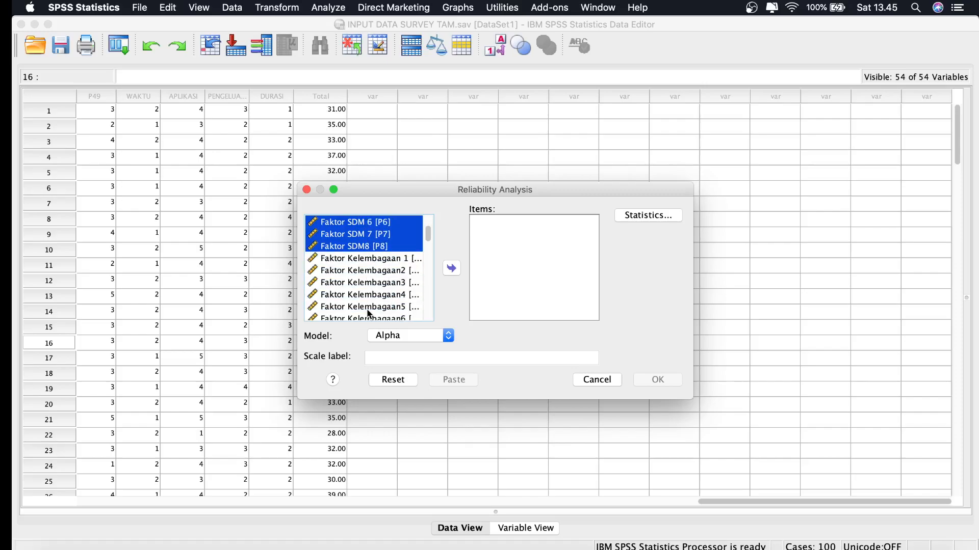
pyautogui.keyDown('shift'); pyautogui.click(377, 259); pyautogui.keyUp('shift')
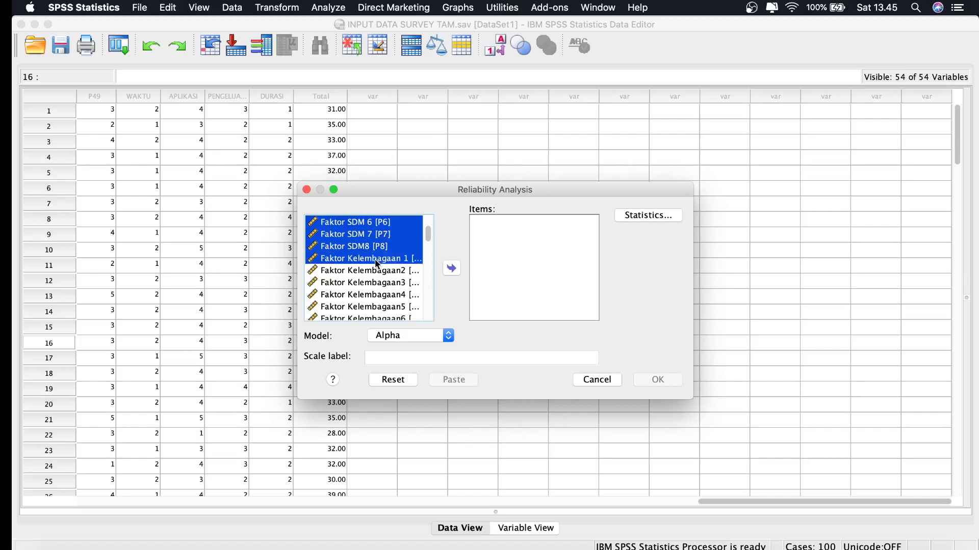
pyautogui.keyDown('shift'); pyautogui.click(375, 271); pyautogui.keyUp('shift')
pyautogui.click(453, 270)
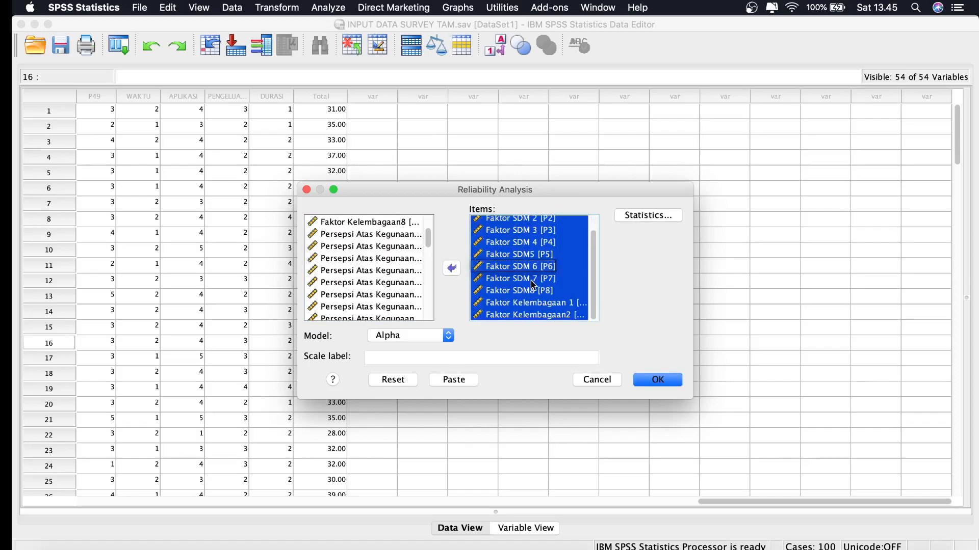
# Step: Run the Reliability Analysis with the Alpha model and the Scale if item deleted descriptives
pyautogui.click(641, 217)
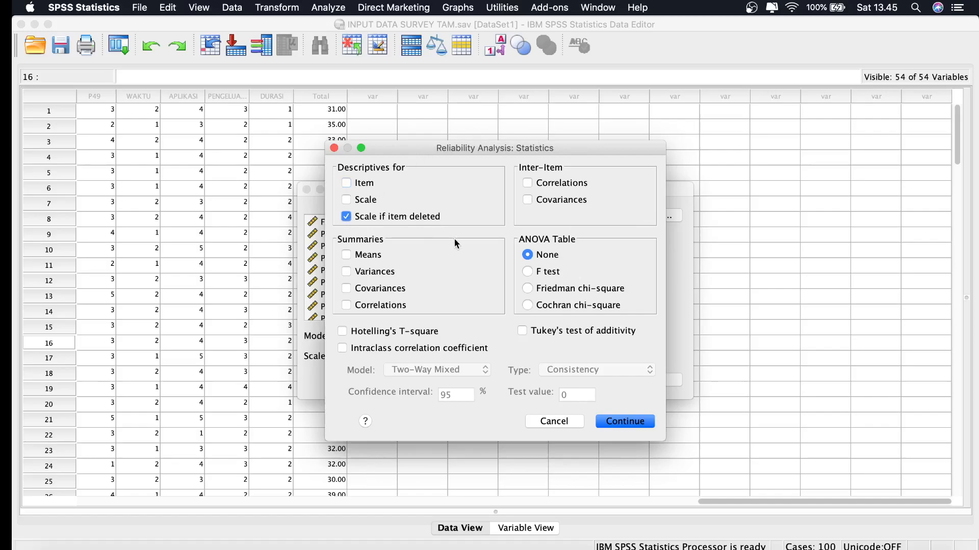
pyautogui.click(618, 423)
pyautogui.click(657, 380)
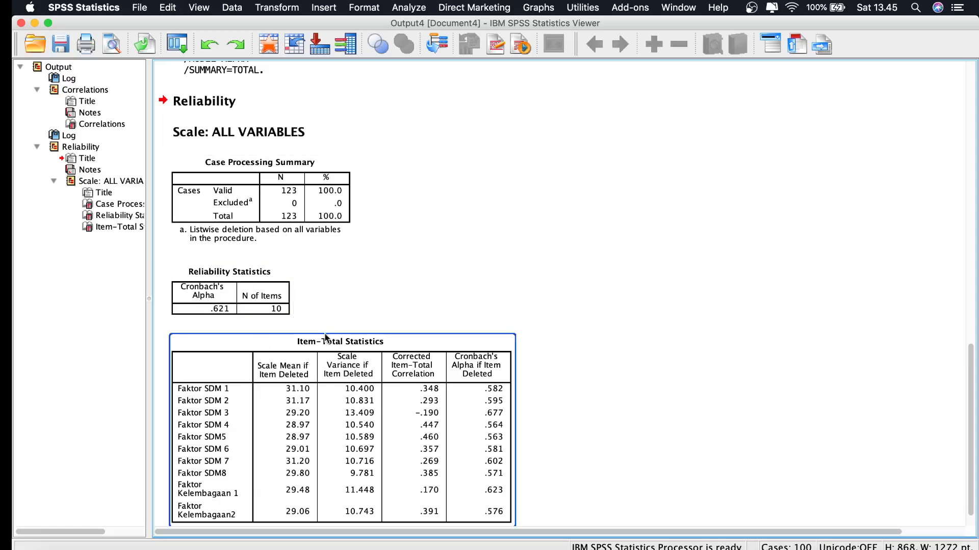
# Step: Look over the reliability output and copy the Reliability Statistics table
pyautogui.click(280, 278)
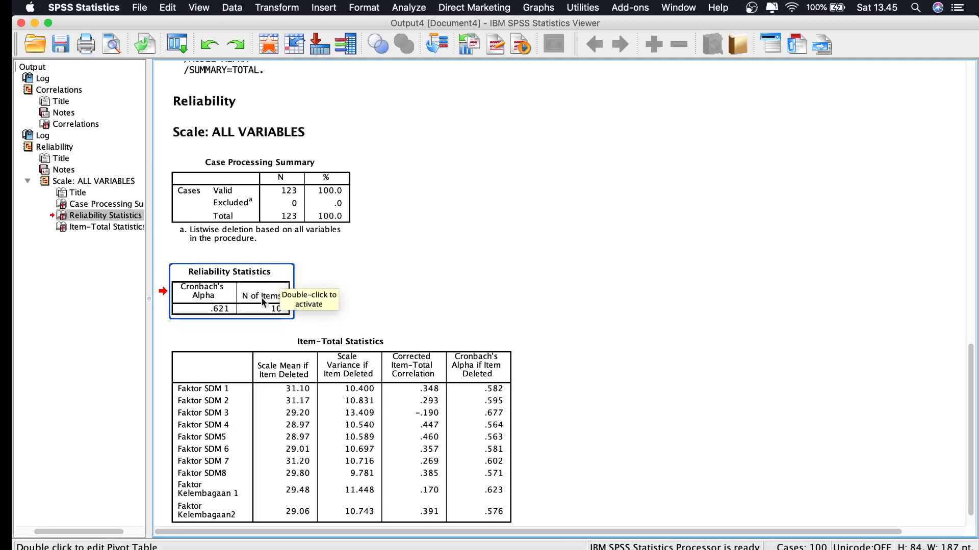
pyautogui.click(250, 352)
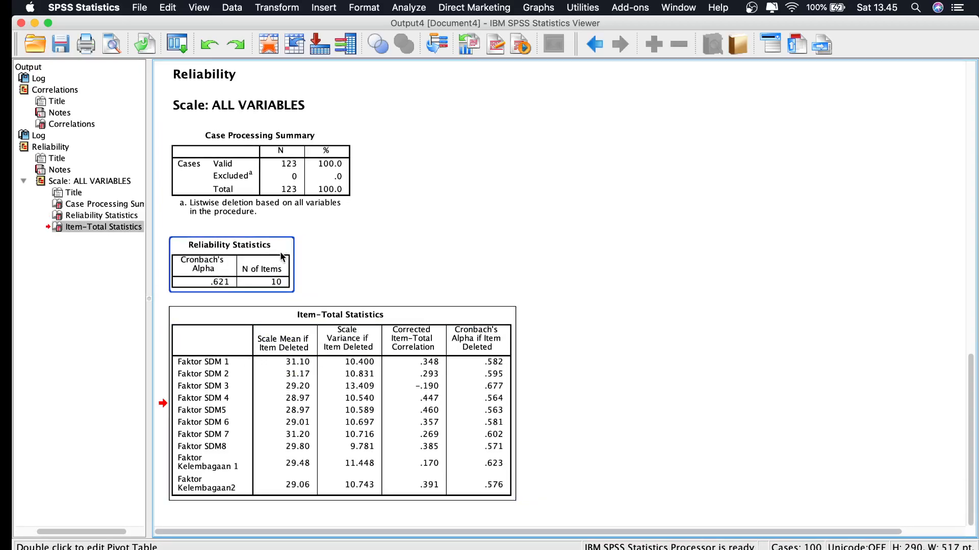
pyautogui.rightClick(283, 256)
pyautogui.click(301, 276)
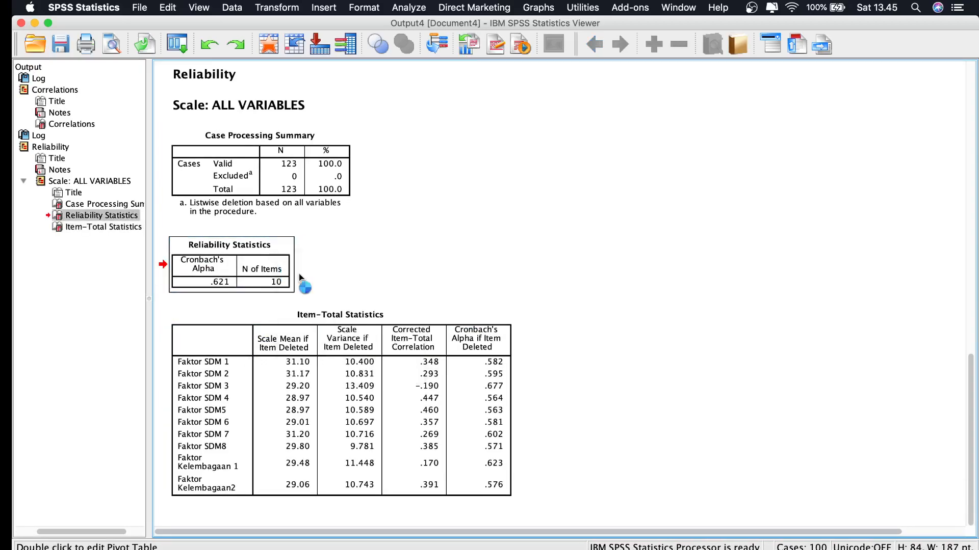
# Step: Switch to Document2 in Microsoft Word and paste the Reliability Statistics table below the Correlations table and its footnotes
pyautogui.click(892, 548)
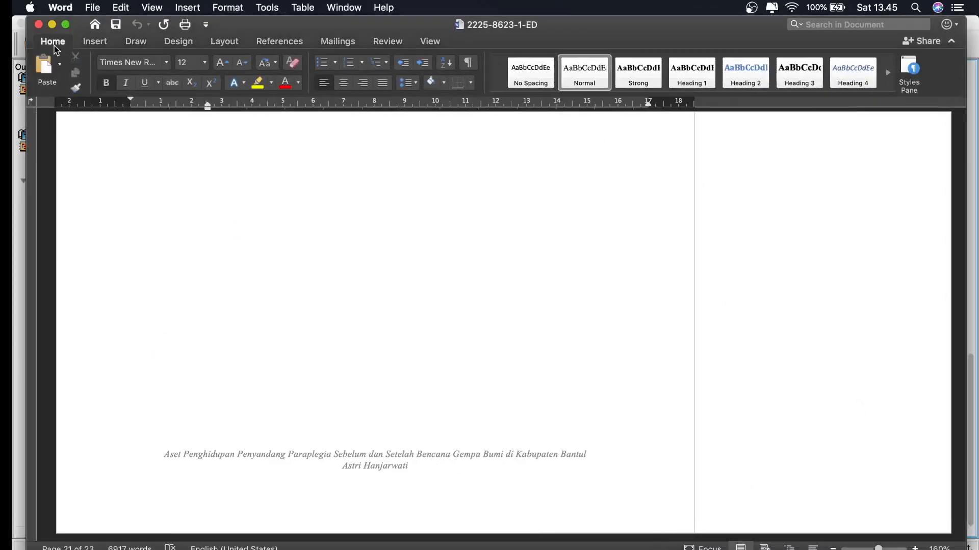
pyautogui.click(52, 25)
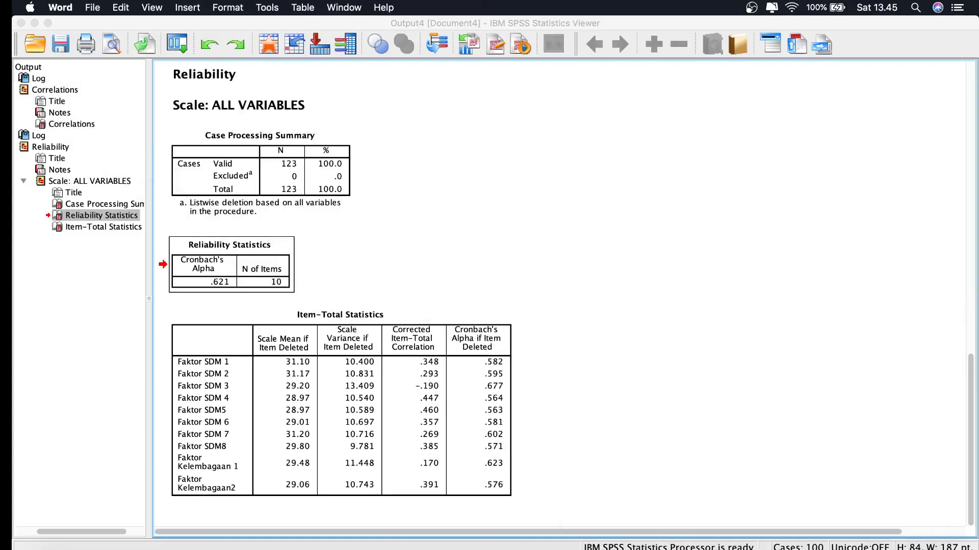
pyautogui.click(605, 548)
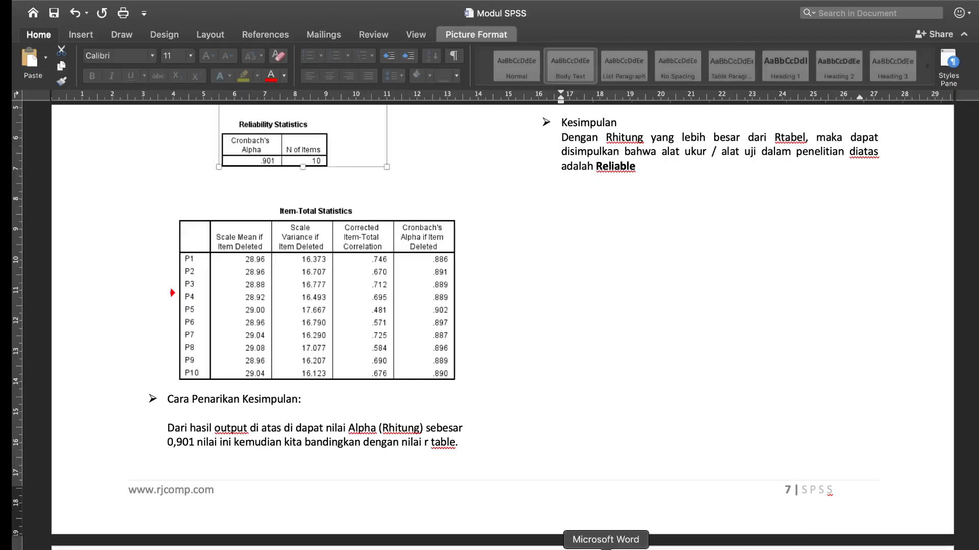
pyautogui.hotkey('ctrl', 'Right')
pyautogui.scroll(-13, 519, 448)
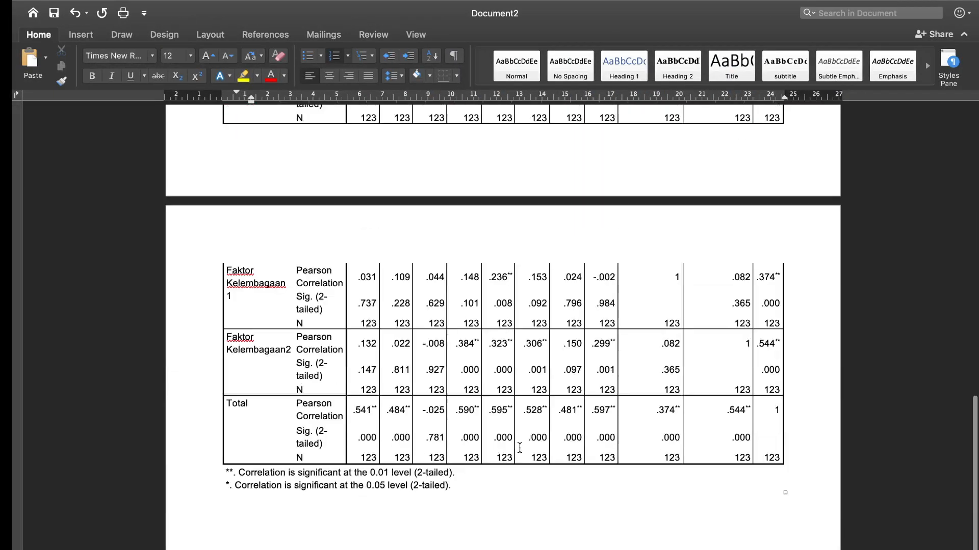
pyautogui.click(228, 407)
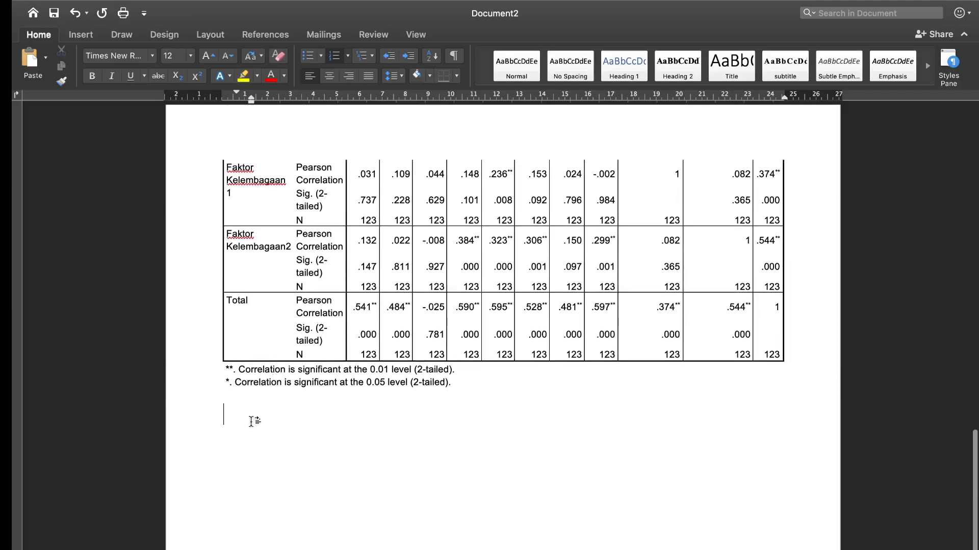
pyautogui.press('super+v')
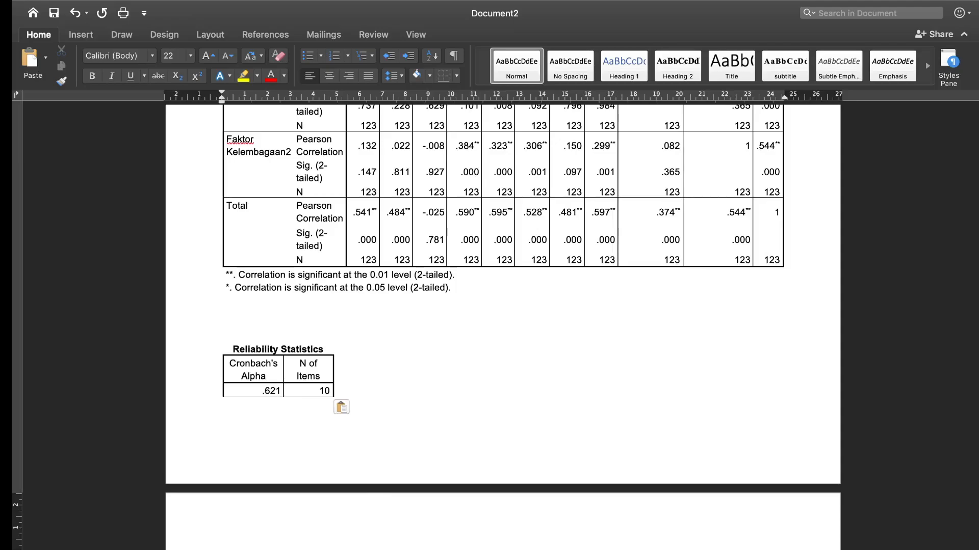
# Step: Copy the Item-Total Statistics table from the SPSS output viewer and paste it into Word's Document2 below the Reliability Statistics table
pyautogui.click(730, 546)
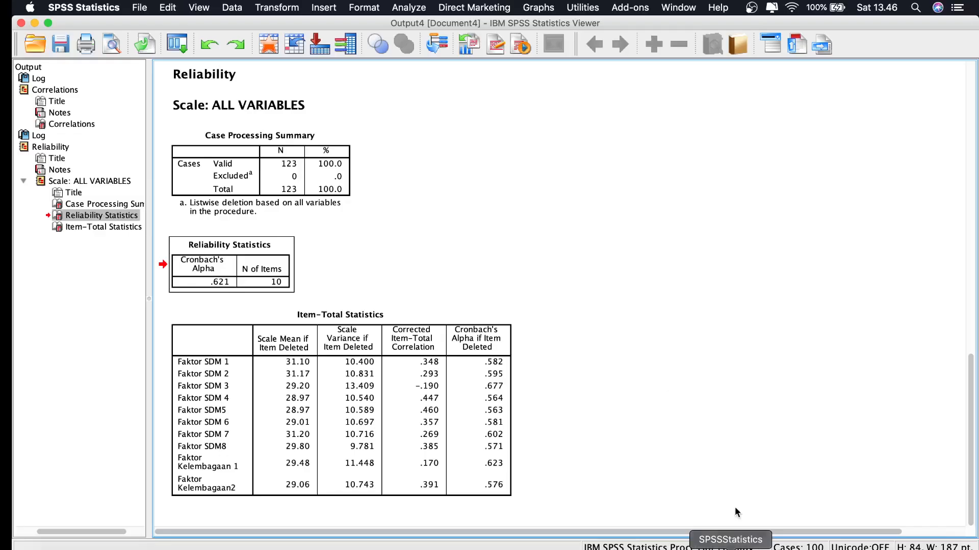
pyautogui.click(297, 333)
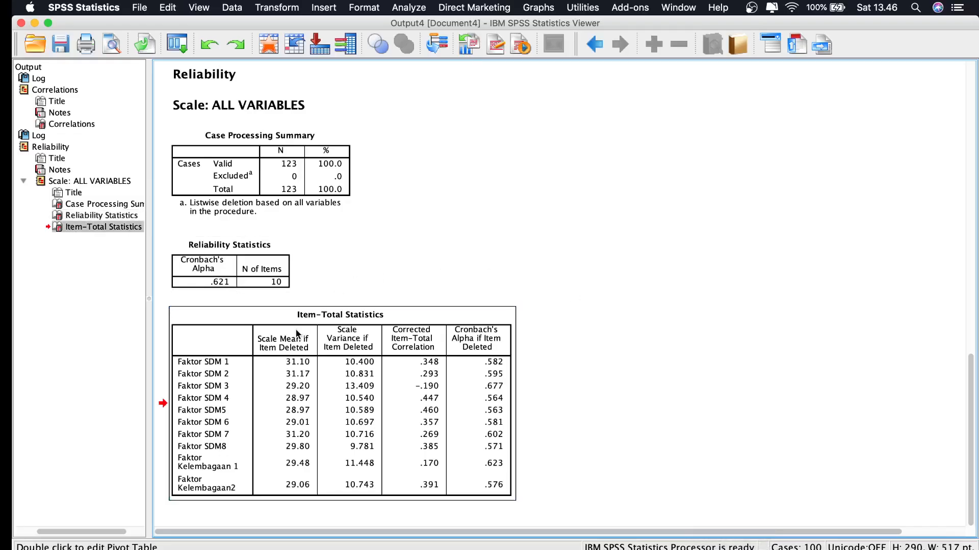
pyautogui.press('super+c')
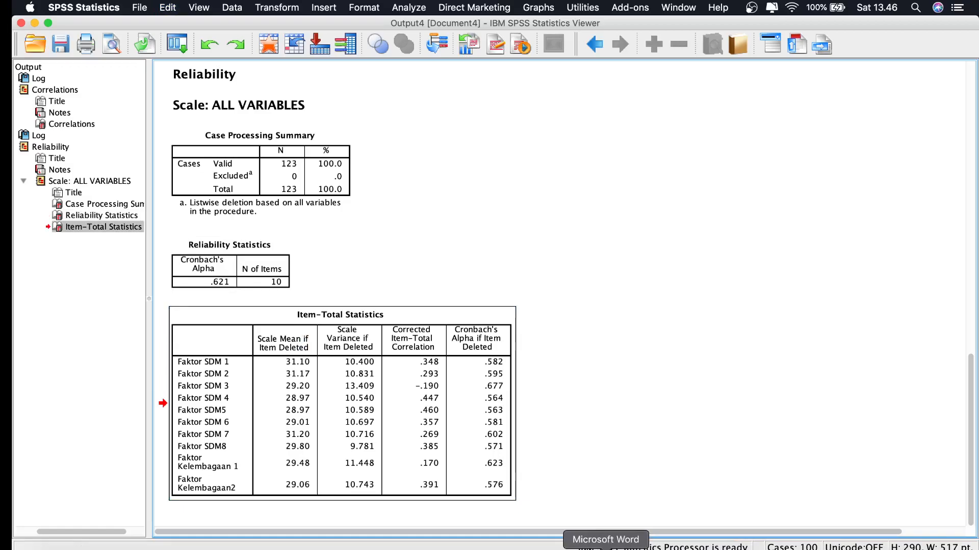
pyautogui.click(605, 546)
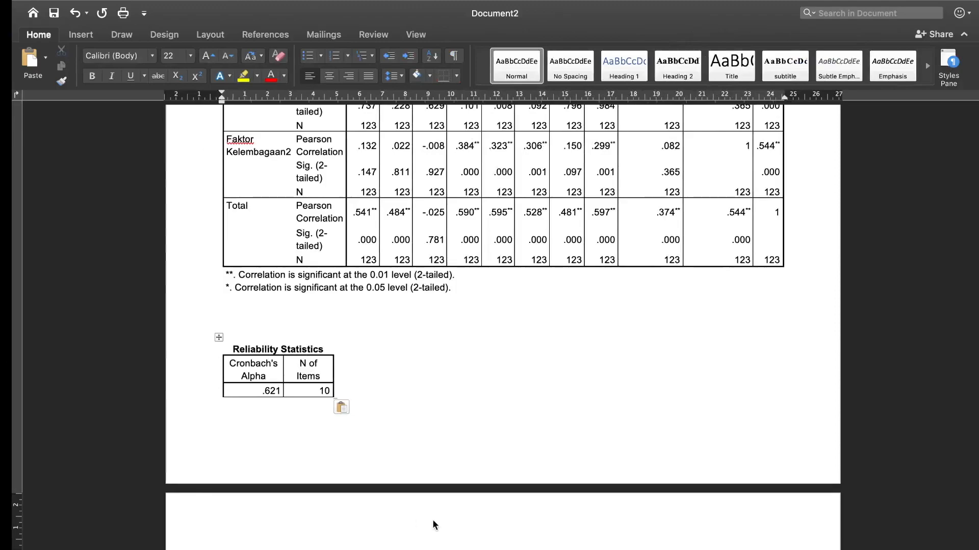
pyautogui.press('super+v')
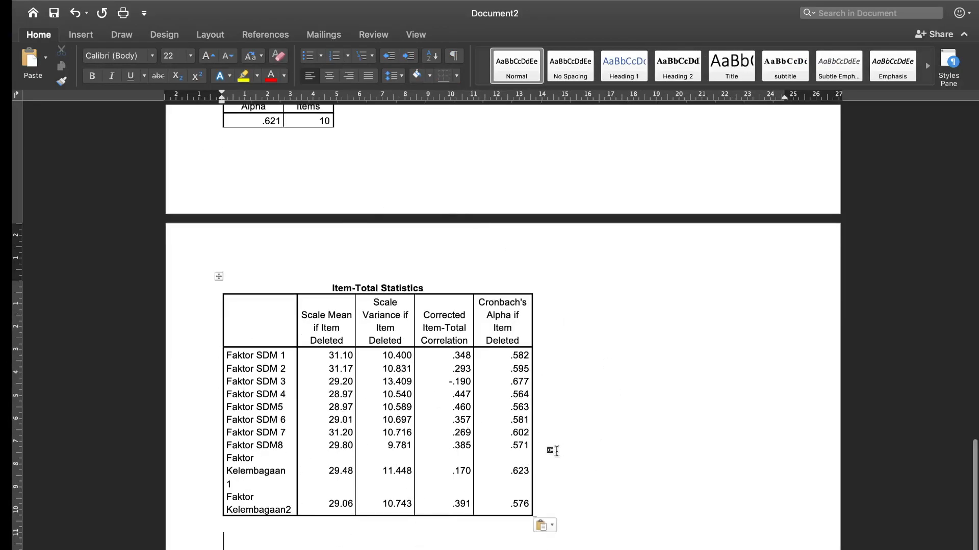
# Step: Highlight the Cronbach's Alpha value in the Reliability Statistics table in yellow
pyautogui.scroll(5, 483, 446)
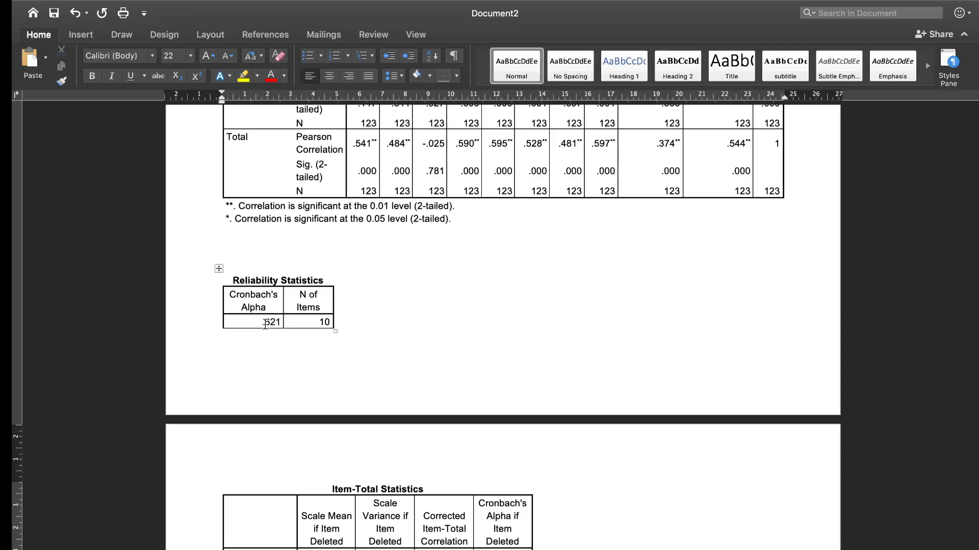
pyautogui.moveTo(261, 322); pyautogui.dragTo(286, 323)
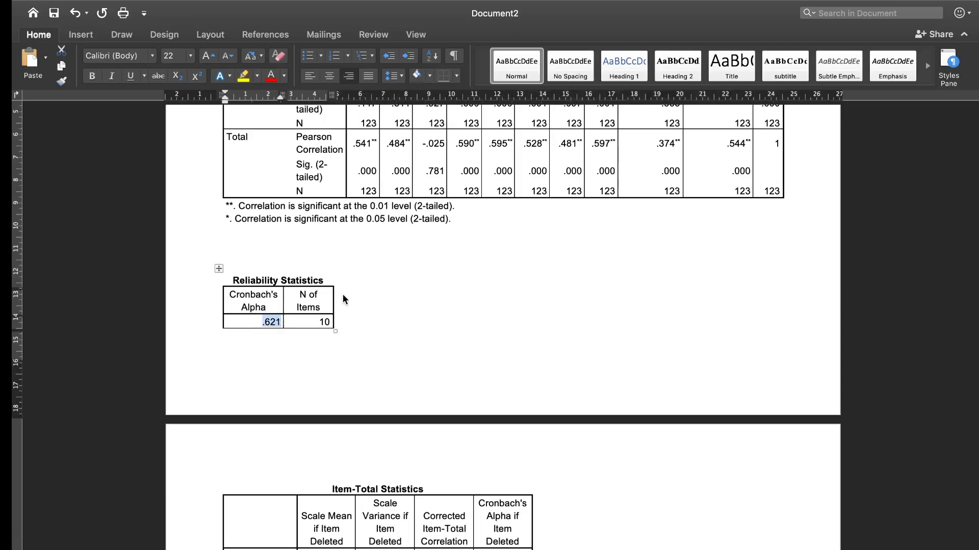
pyautogui.click(243, 76)
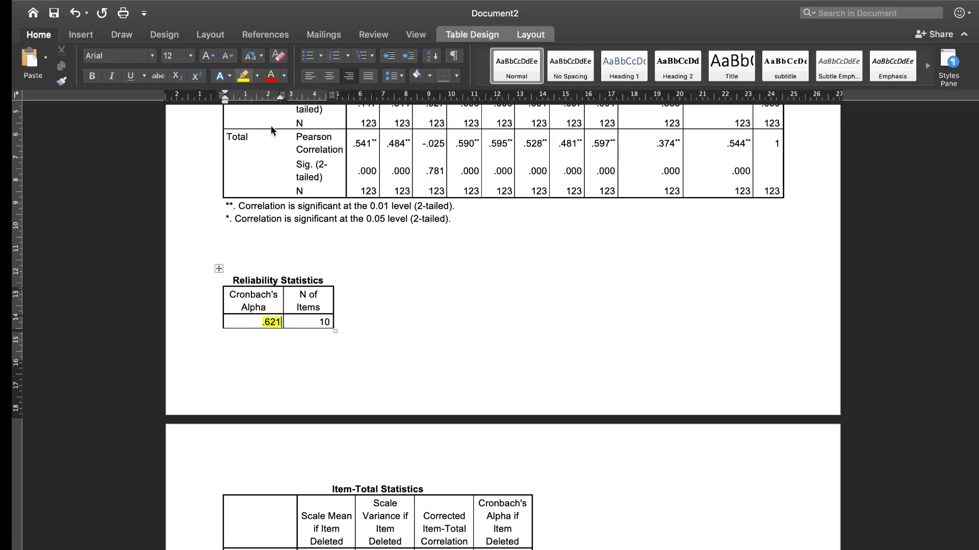
pyautogui.click(457, 339)
# Step: Check the r table value at the start of the document and write "R table : 0,01771" below the Item-Total Statistics table
pyautogui.scroll(5, 445, 323)
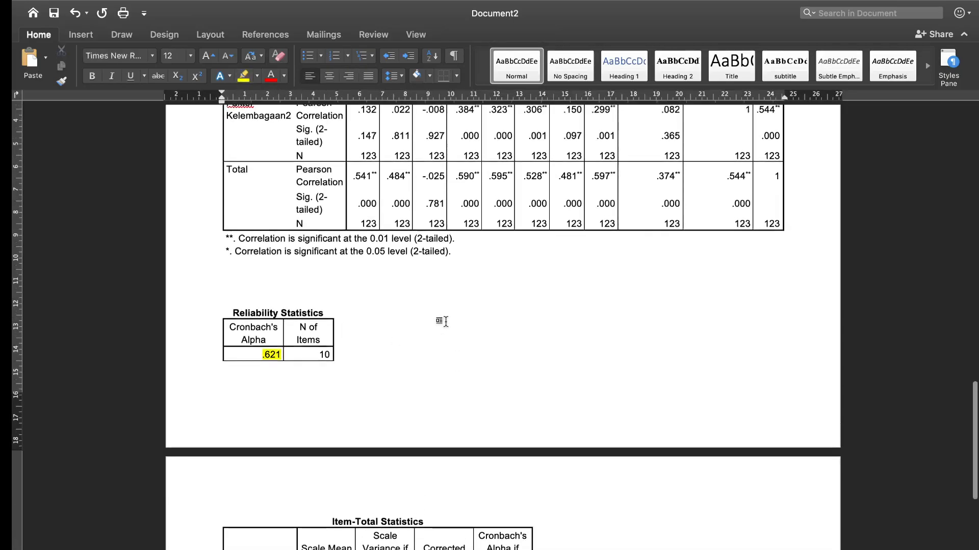
pyautogui.scroll(15, 446, 322)
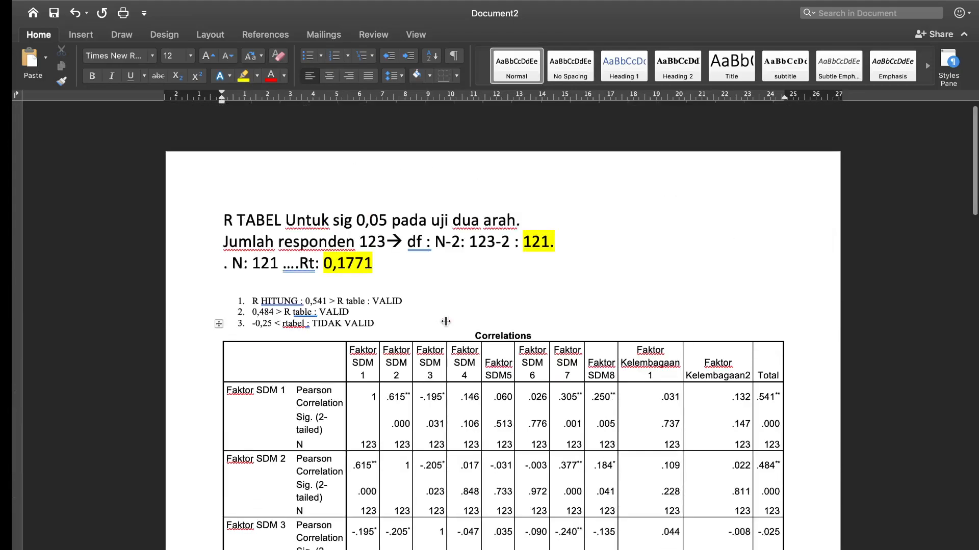
pyautogui.scroll(-10, 424, 310)
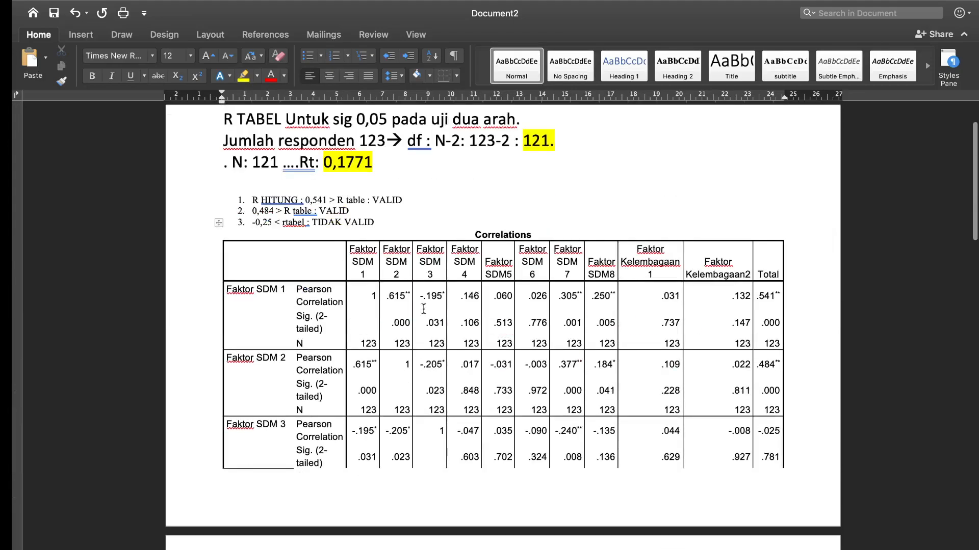
pyautogui.scroll(-10, 424, 310)
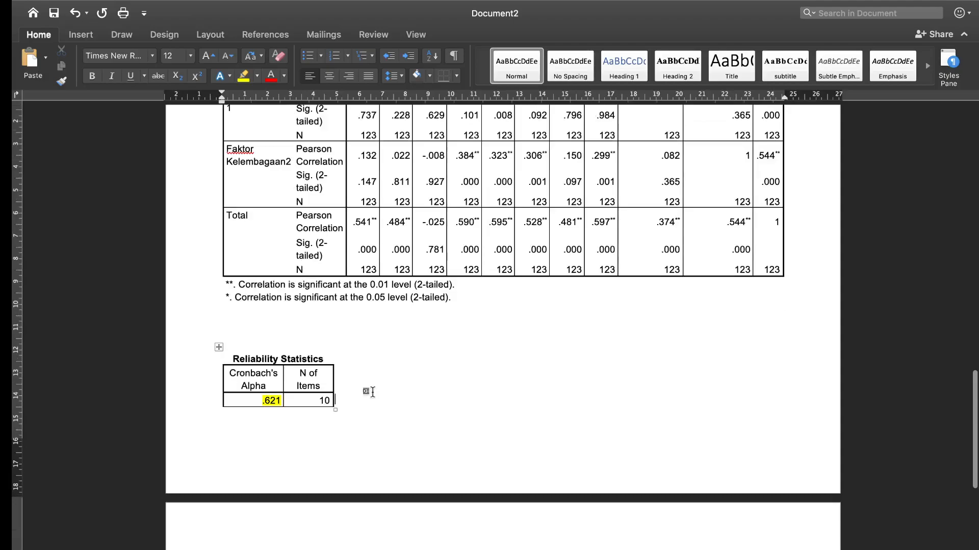
pyautogui.click(542, 403)
pyautogui.press('Down')
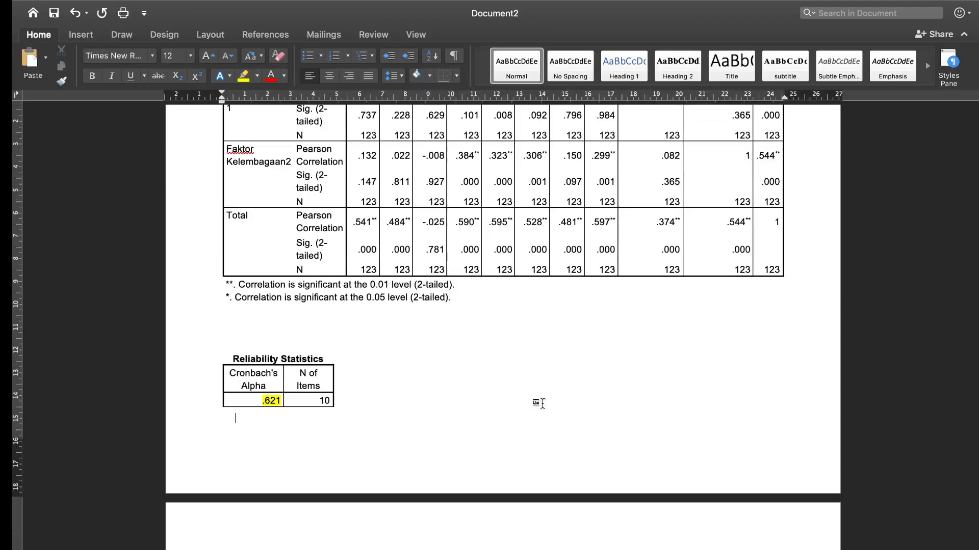
pyautogui.write('r')
pyautogui.press('super+v')
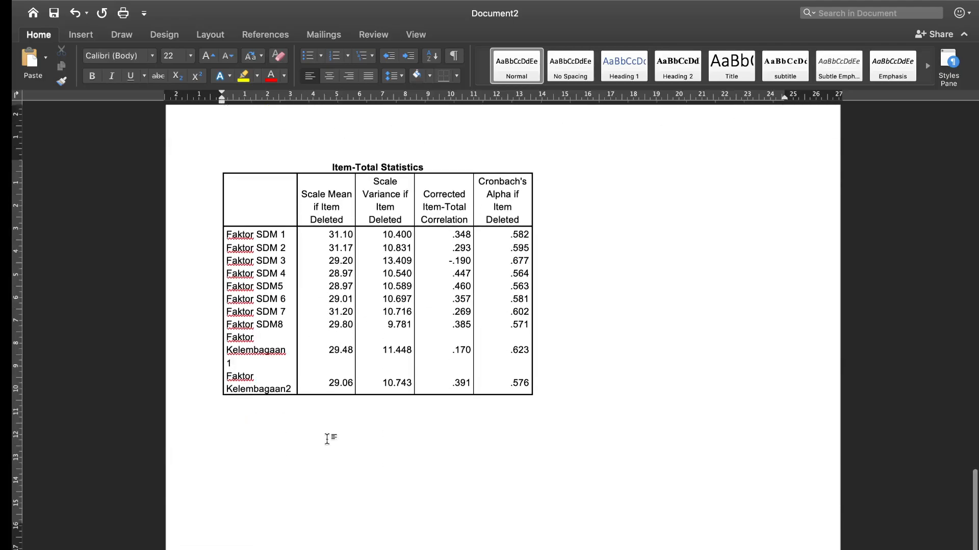
pyautogui.write('R tabe')
pyautogui.write('l : 0,01771')
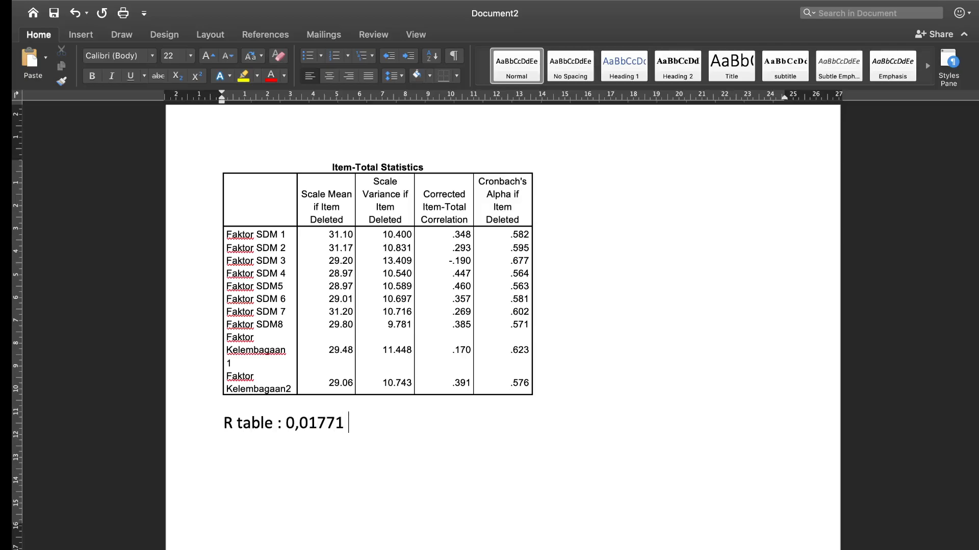
# Step: Add the line "R hitung: 0,621" under the R table line
pyautogui.press('Return')
pyautogui.write('R hitungg')
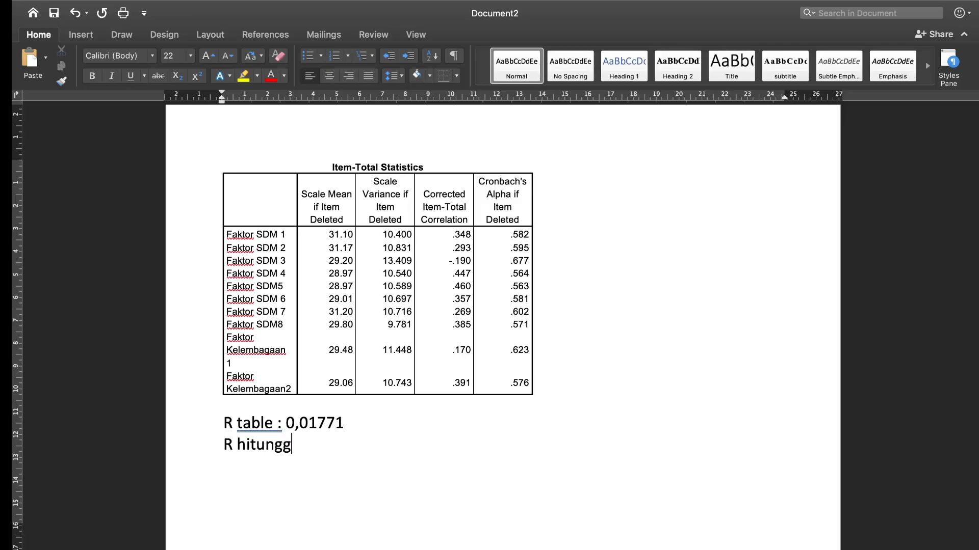
pyautogui.press('BackSpace')
pyautogui.write(': ')
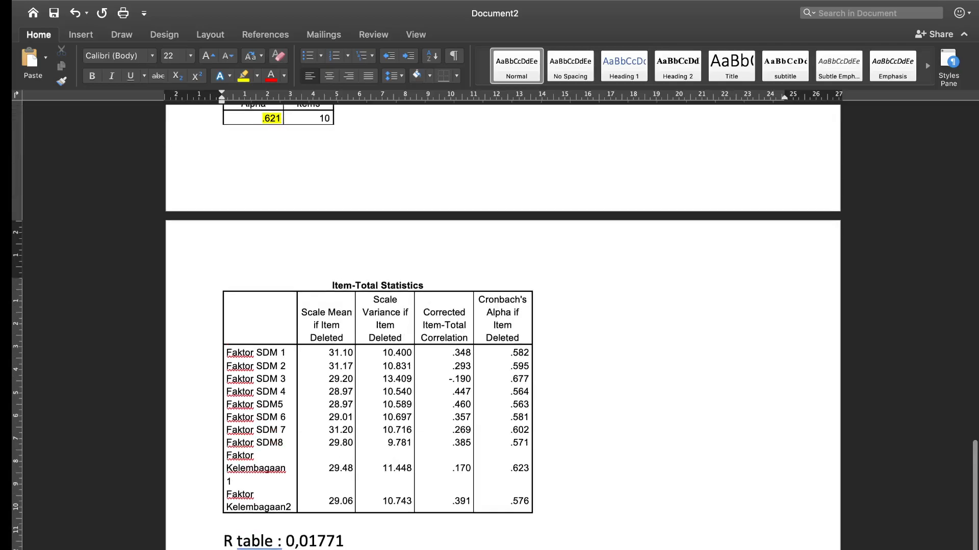
pyautogui.write('0,')
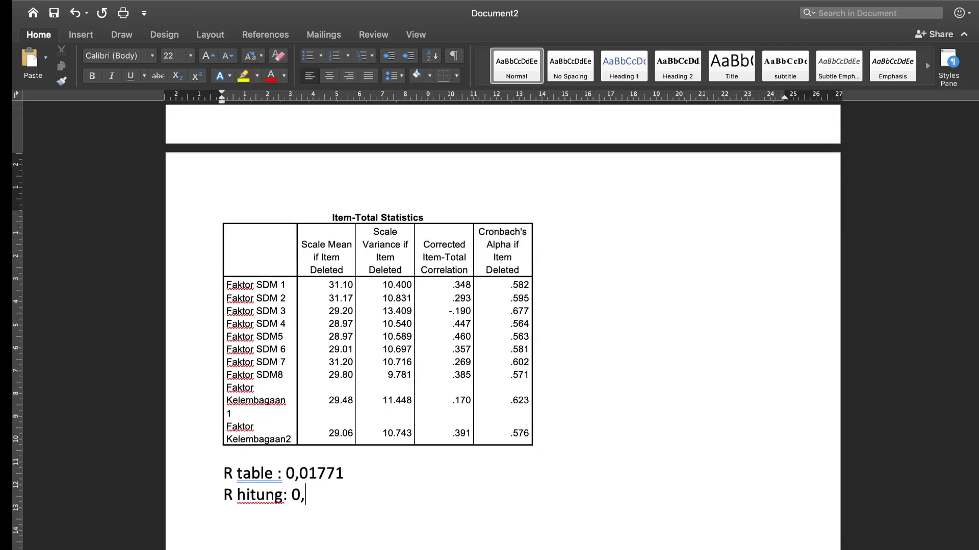
pyautogui.write('6')
# Step: Leave a blank line and write the conclusion "R hitung > R table : Reliabel"
pyautogui.press('Return')
pyautogui.press('Return')
pyautogui.write('r hitung')
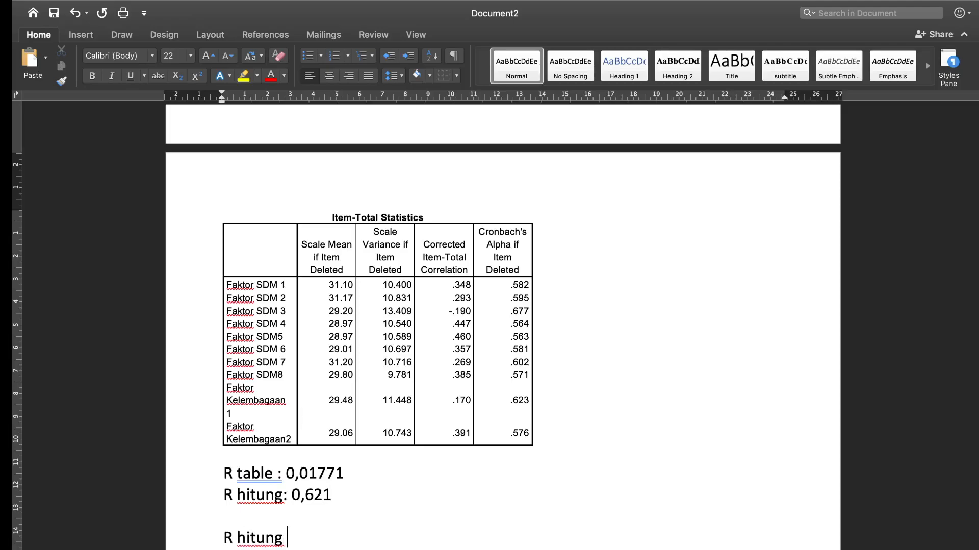
pyautogui.write(' > R tabek')
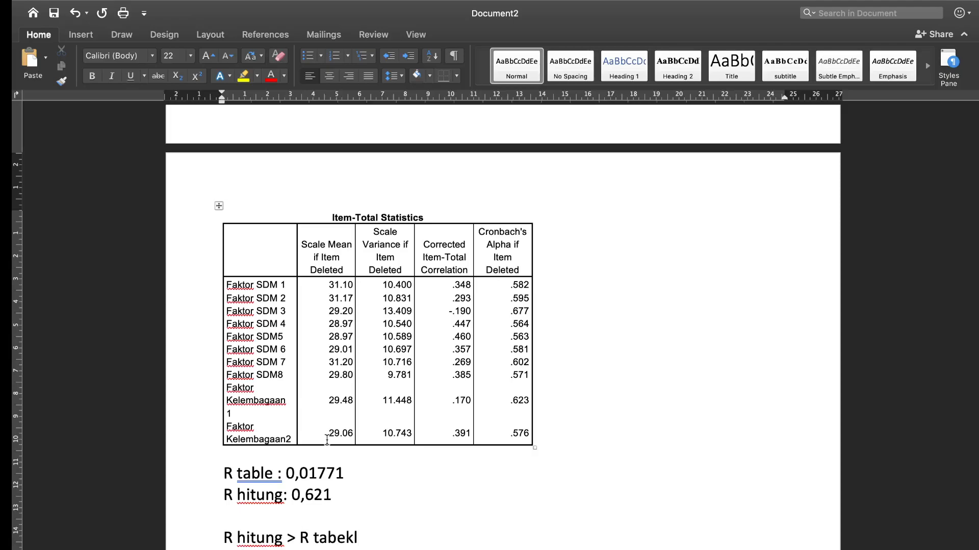
pyautogui.press('BackSpace')
pyautogui.press('BackSpace')
pyautogui.write('le : Rel')
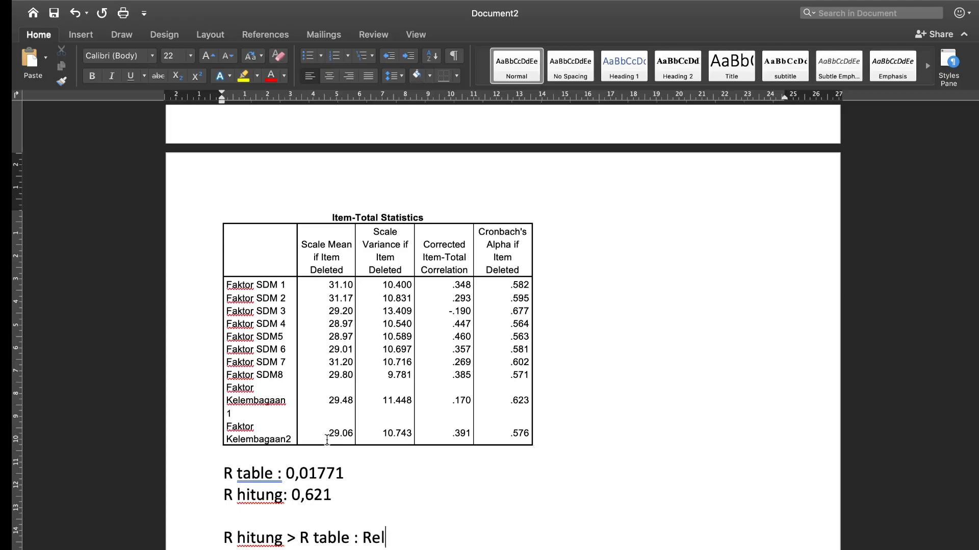
pyautogui.write('iabel')
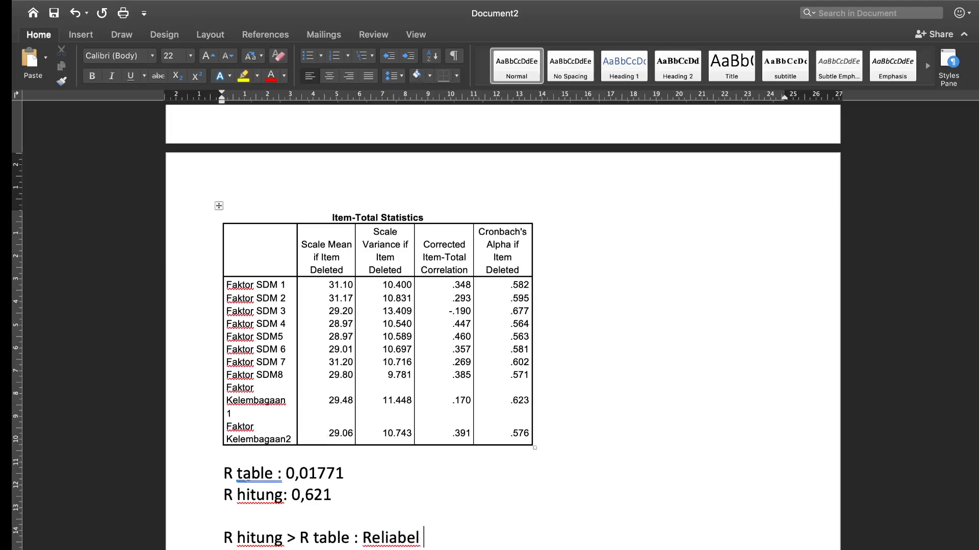
# Step: Highlight the word "Reliabel" in the conclusion line in yellow
pyautogui.moveTo(431, 538); pyautogui.dragTo(363, 538)
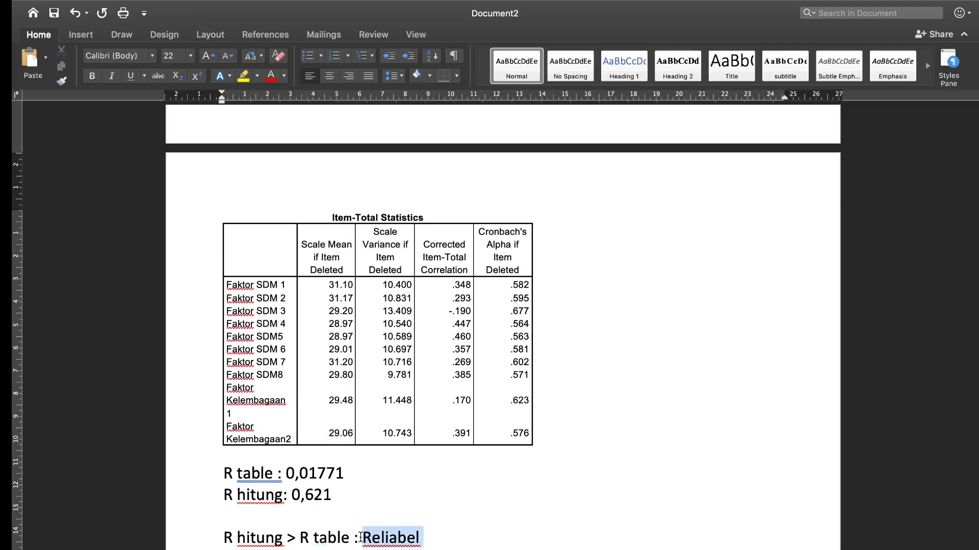
pyautogui.click(243, 76)
pyautogui.press('Left')
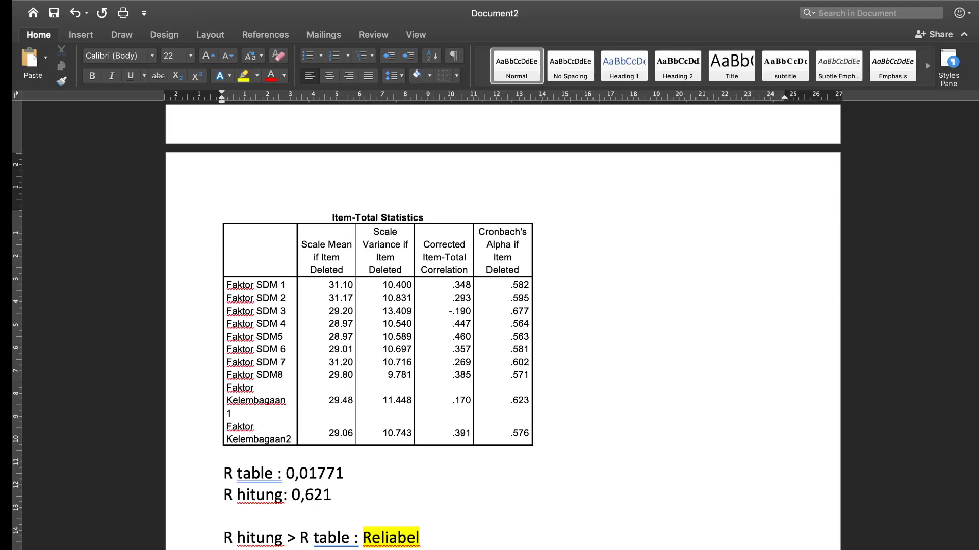
# Step: Switch to the SPSS output viewer and start saving the output document under a new name, browsing the Documents folders
pyautogui.click(730, 548)
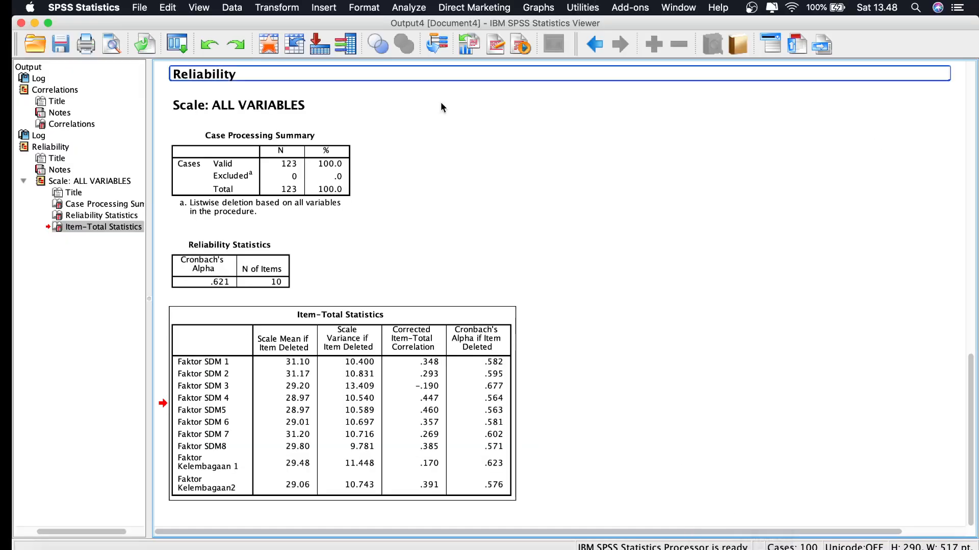
pyautogui.scroll(10, 665, 250)
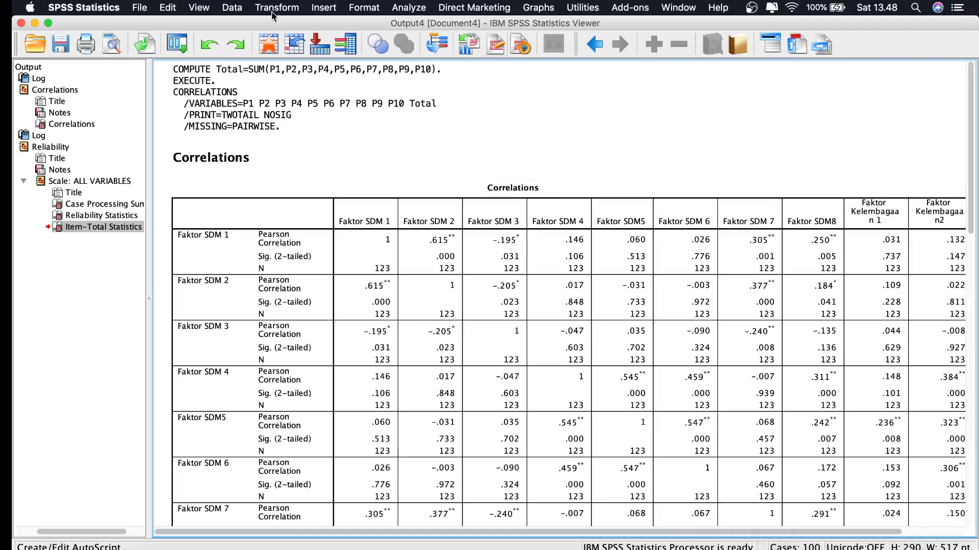
pyautogui.click(140, 8)
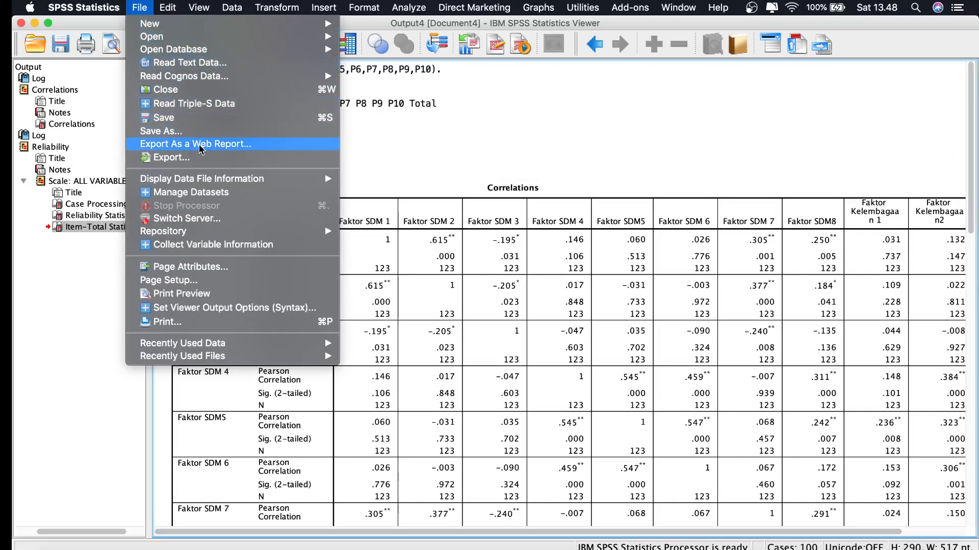
pyautogui.click(408, 109)
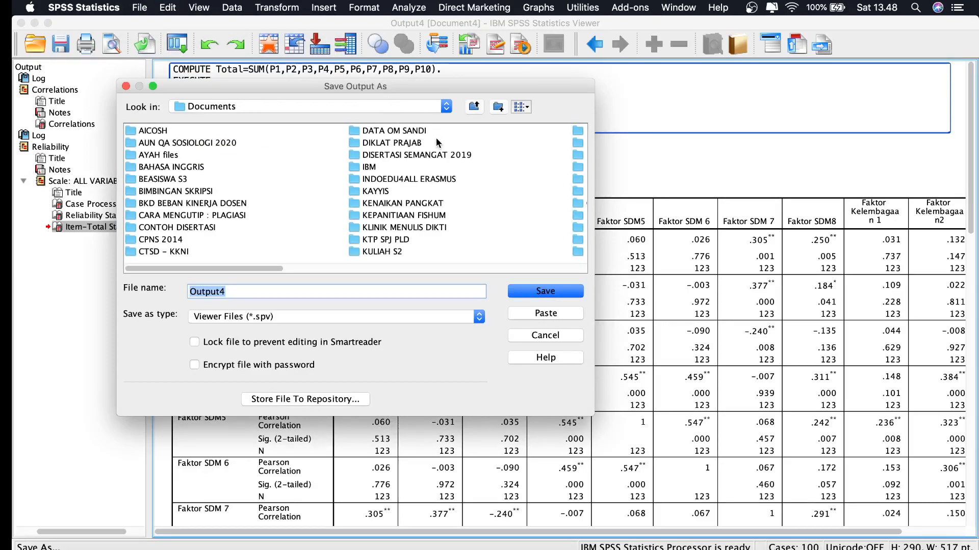
pyautogui.hscroll(5, 168, 221)
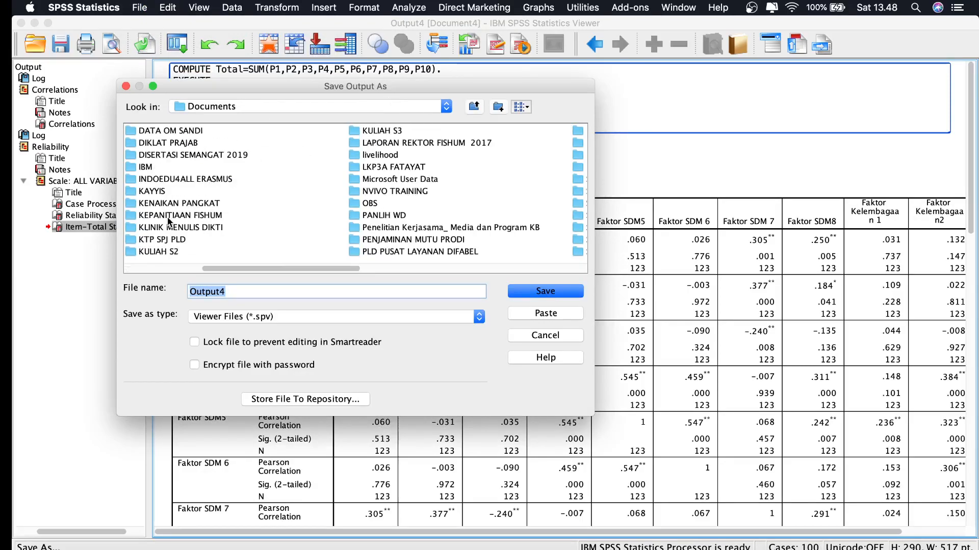
pyautogui.click(165, 252)
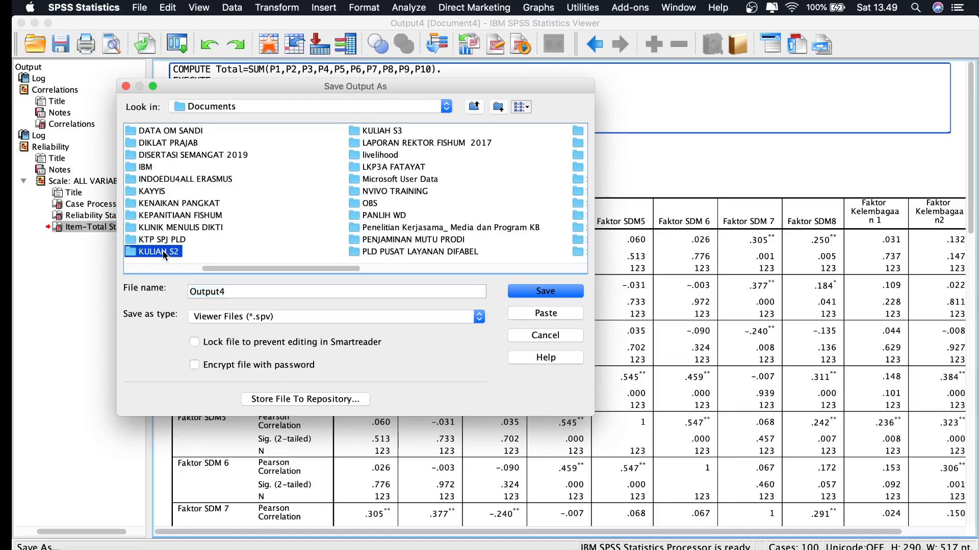
# Step: Name the output file "UJI VALIDITAS DAN RELIABILITAS" and save it as a Viewer file (*.spv) in the Documents folder
pyautogui.click(236, 292)
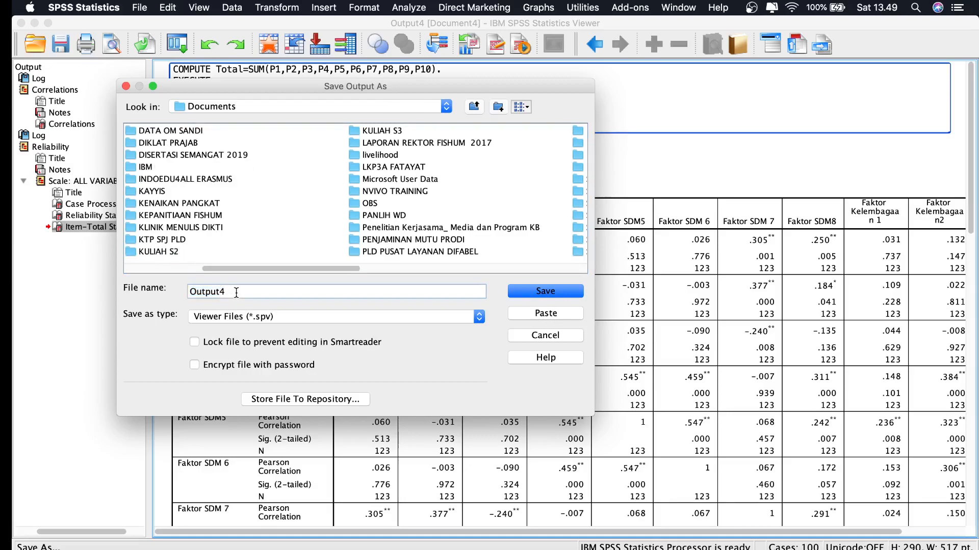
pyautogui.press('BackSpace')
pyautogui.press('BackSpace')
pyautogui.press('BackSpace')
pyautogui.press('BackSpace')
pyautogui.press('BackSpace')
pyautogui.press('BackSpace')
pyautogui.press('BackSpace')
pyautogui.write('U')
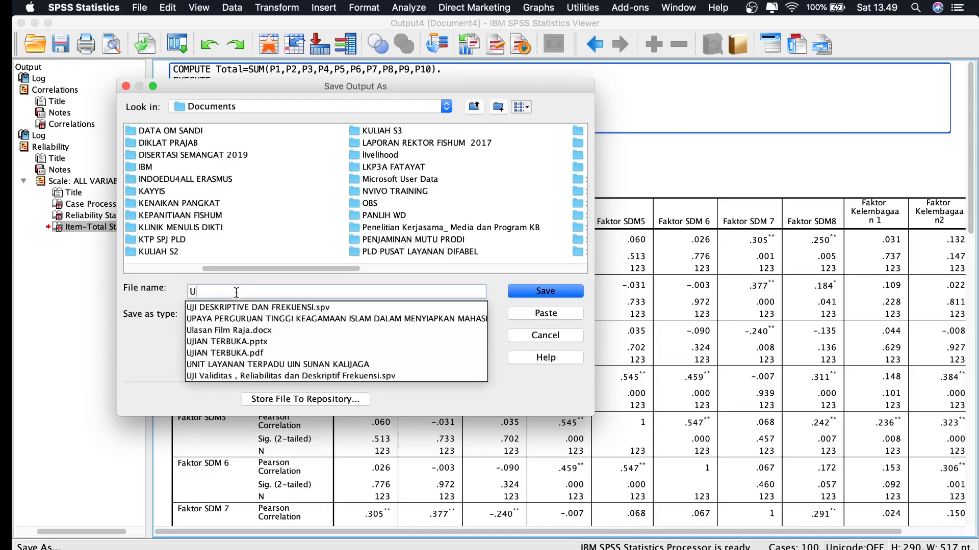
pyautogui.write('JI VALIDITA')
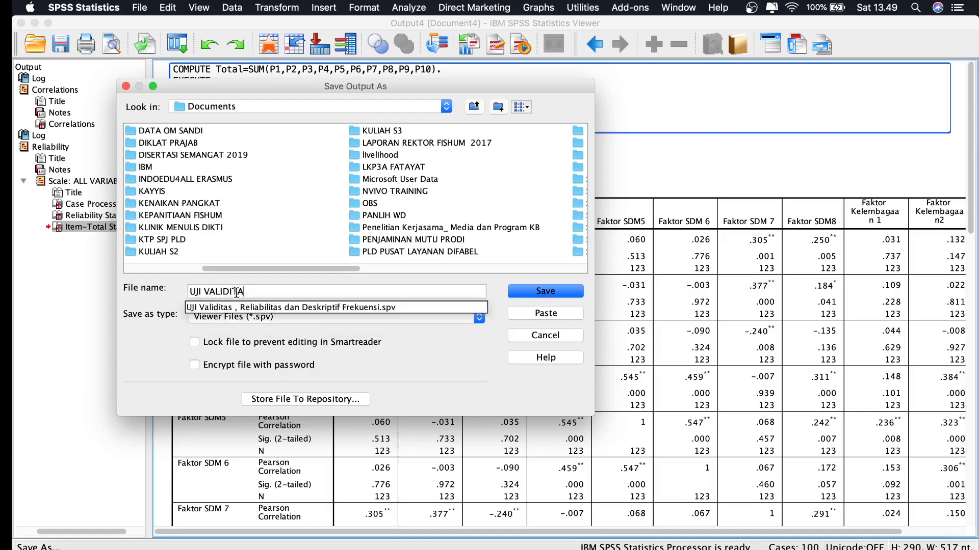
pyautogui.write('S DAN RELIA')
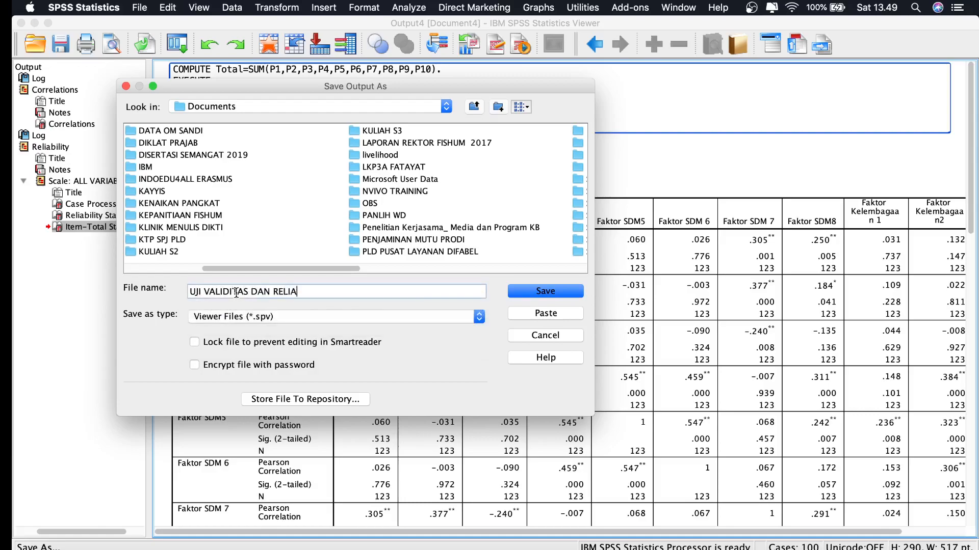
pyautogui.write('BILITAS')
pyautogui.click(567, 292)
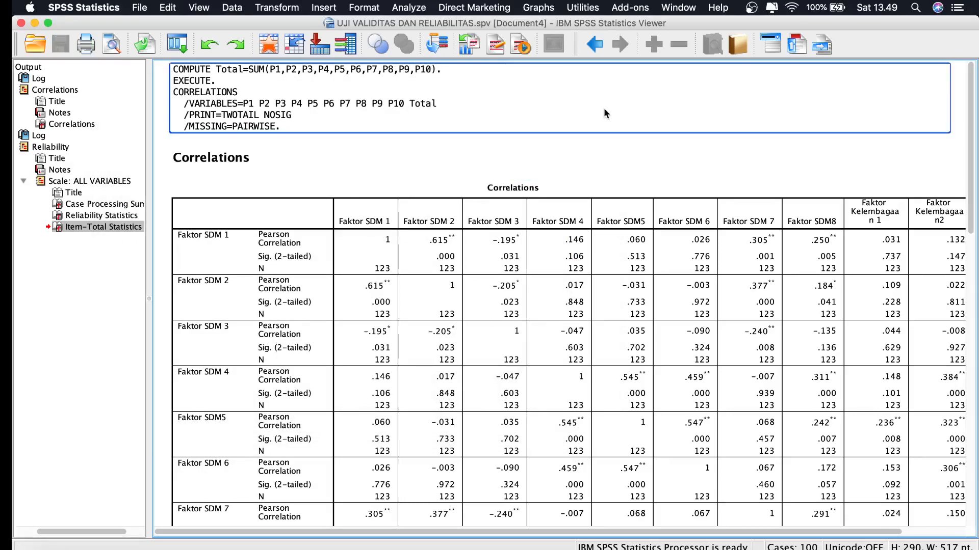
pyautogui.click(638, 474)
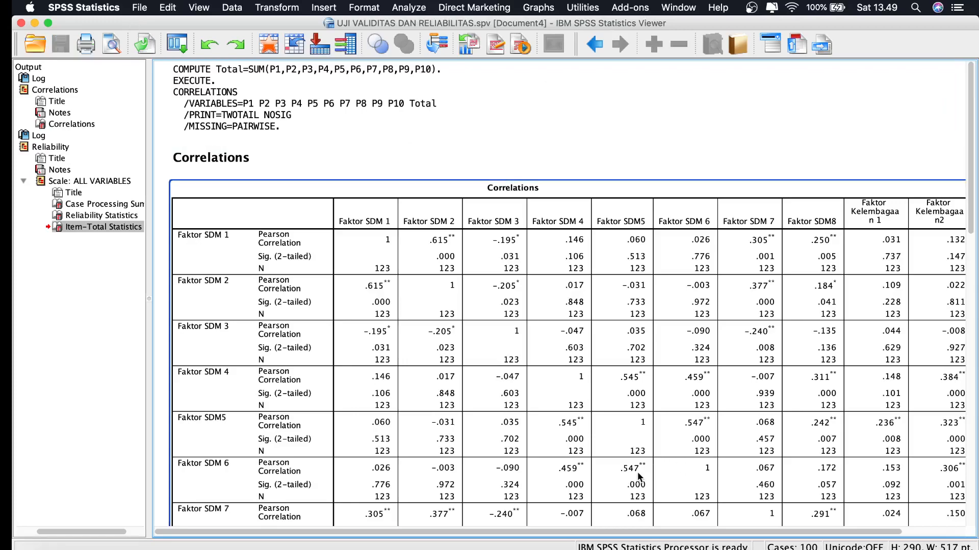
pyautogui.scroll(-10, 638, 474)
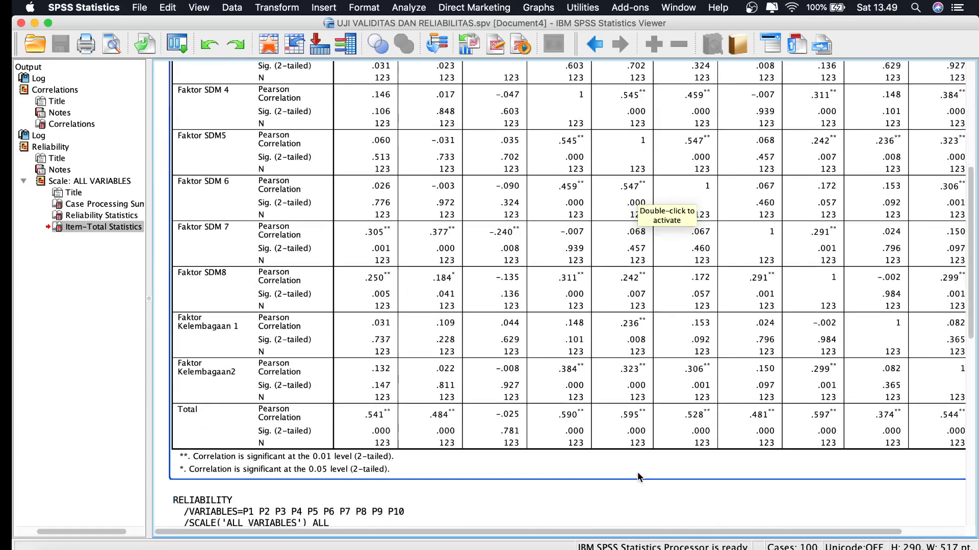